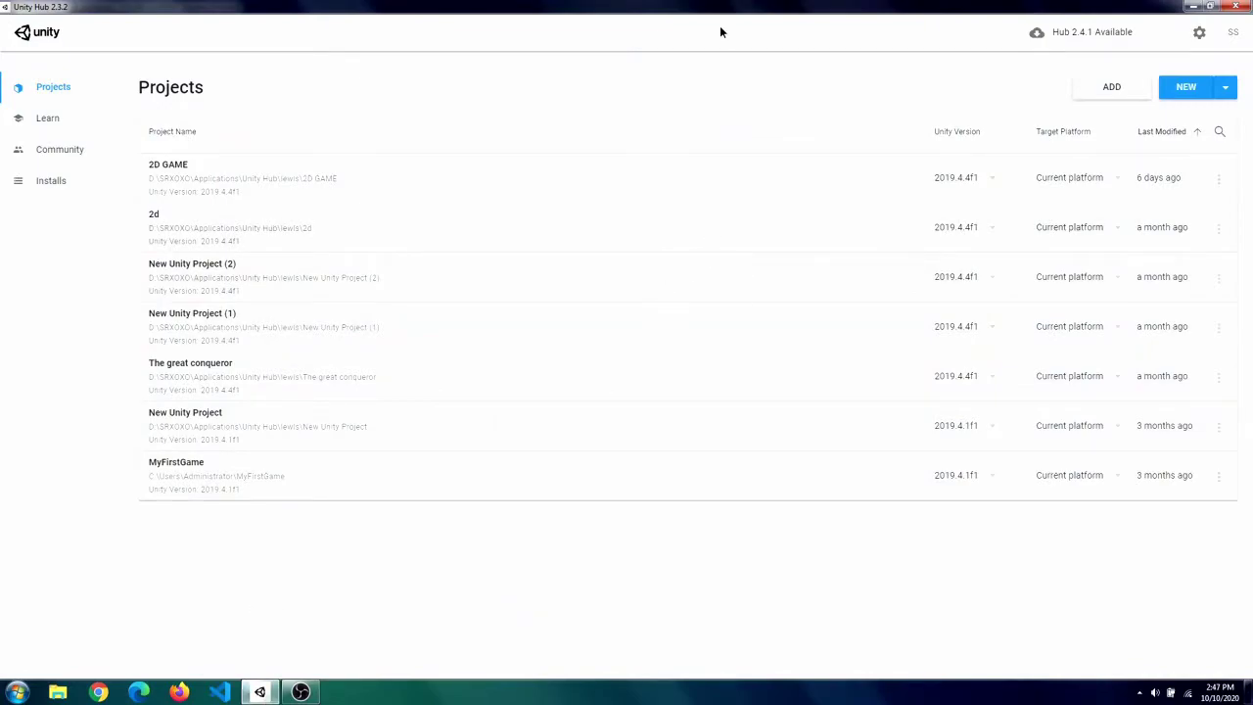
- Create a new project from the 2D template named 2dgame and skip the offered editor update
{"action": "left_click", "coordinate": [1187, 90]}
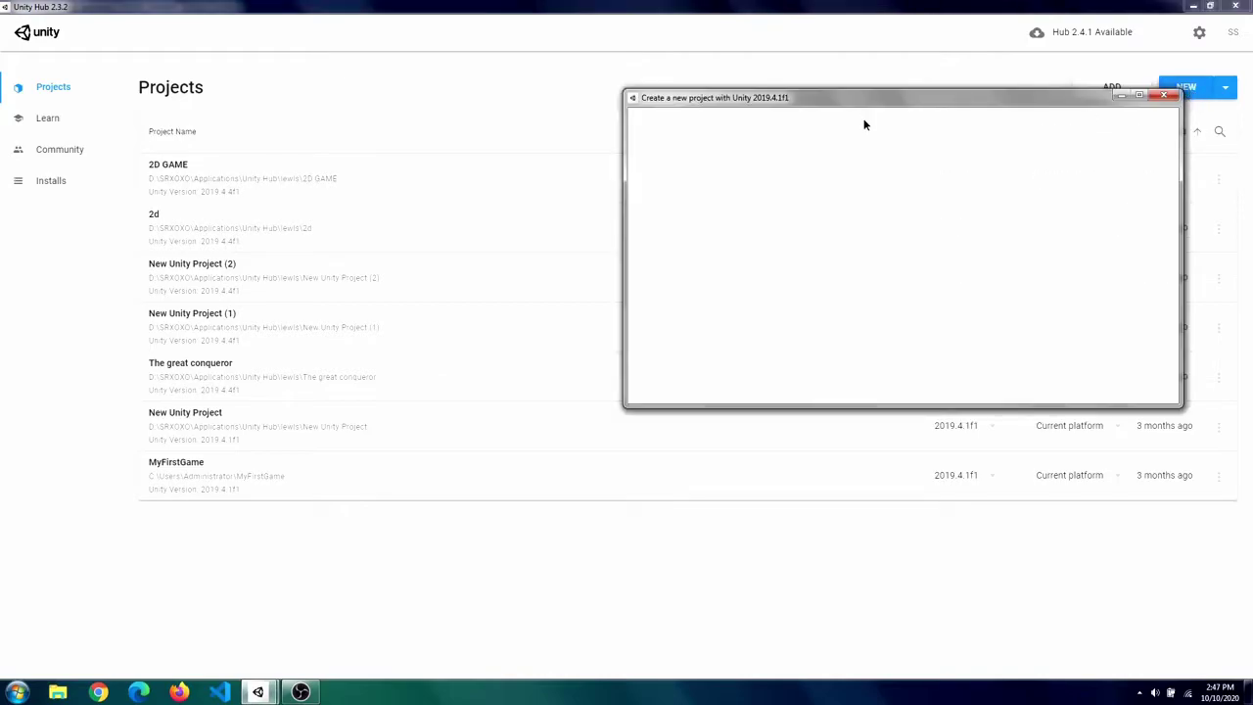
{"action": "left_click_drag", "start_coordinate": [855, 94], "coordinate": [569, 146]}
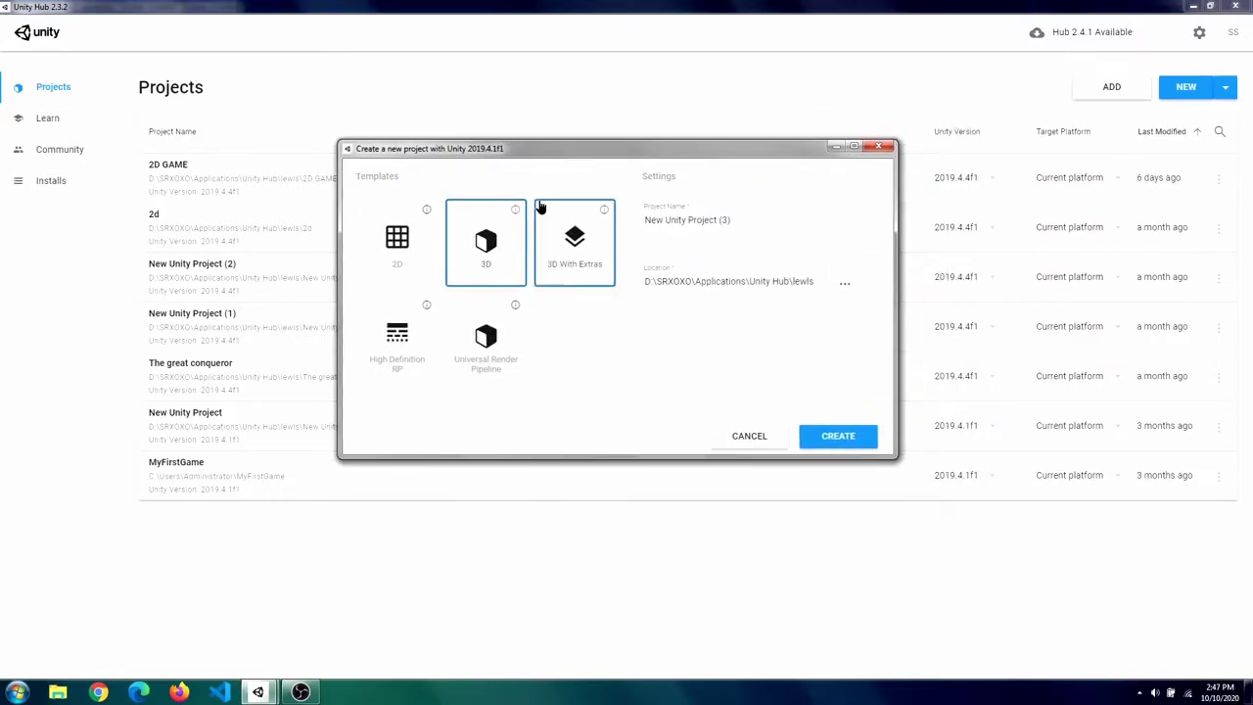
{"action": "left_click", "coordinate": [421, 257]}
{"action": "left_click_drag", "start_coordinate": [731, 219], "coordinate": [649, 220]}
{"action": "key", "text": "BackSpace"}
{"action": "key", "text": "BackSpace"}
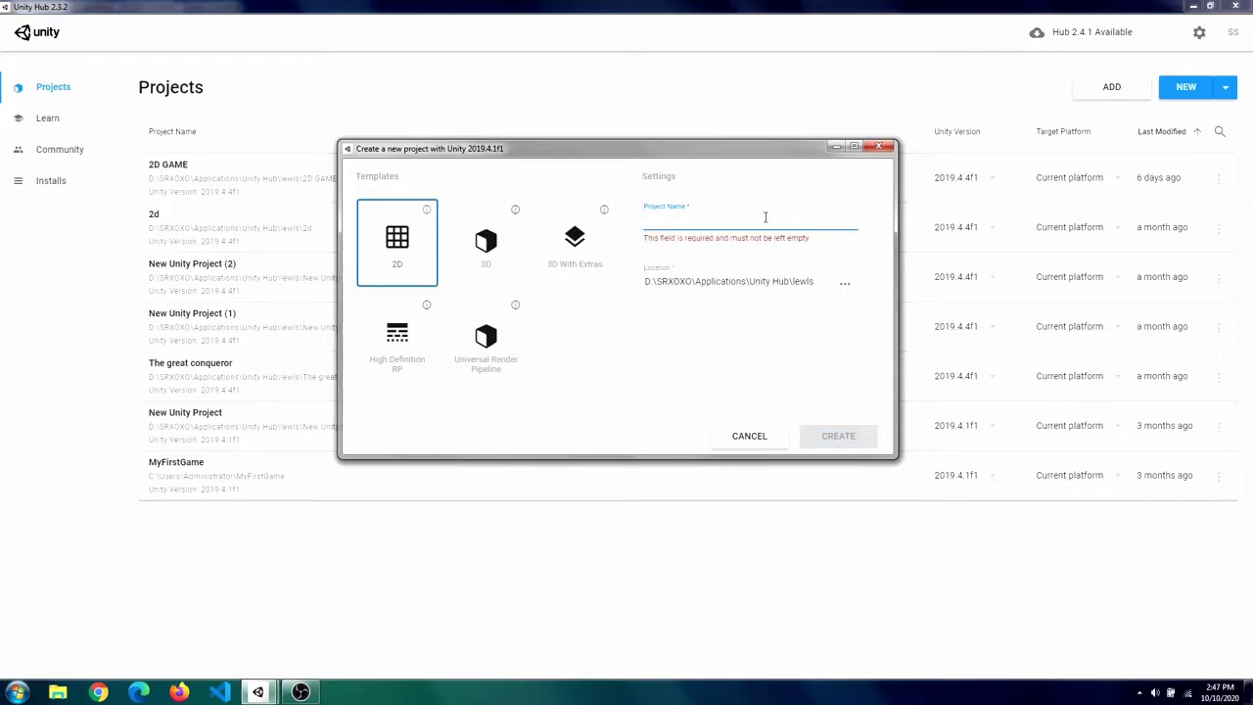
{"action": "type", "text": "2d"}
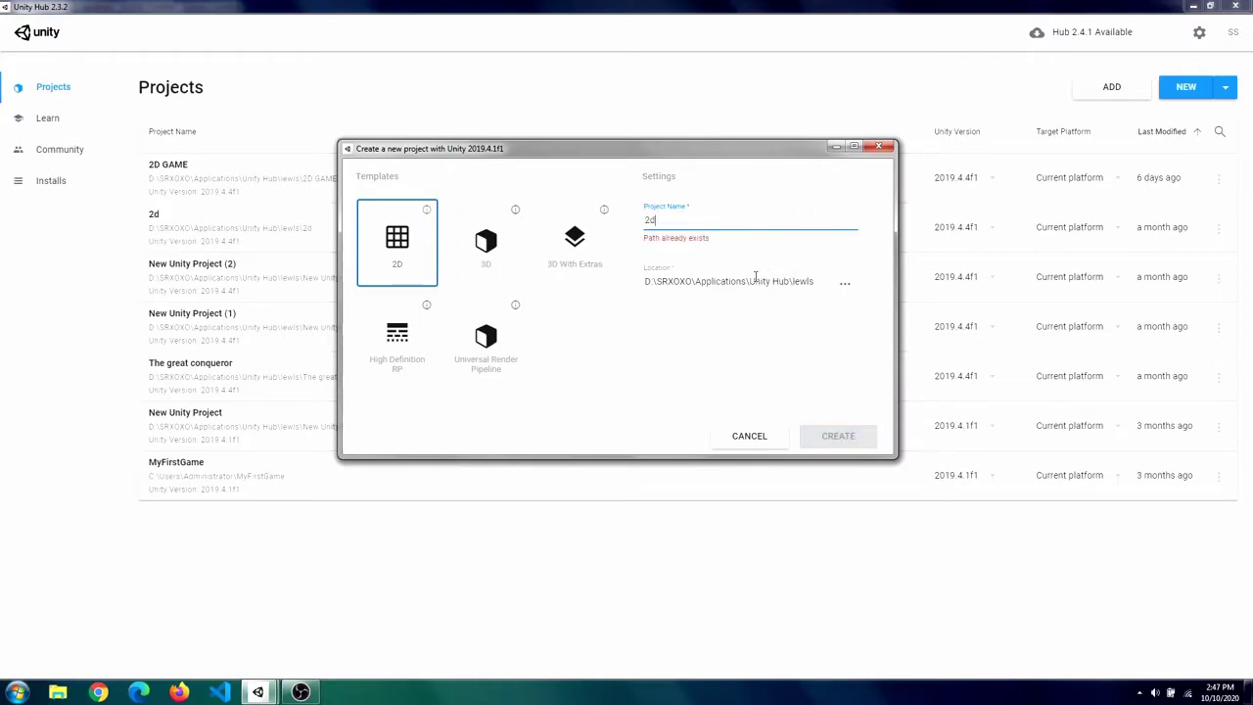
{"action": "type", "text": "game"}
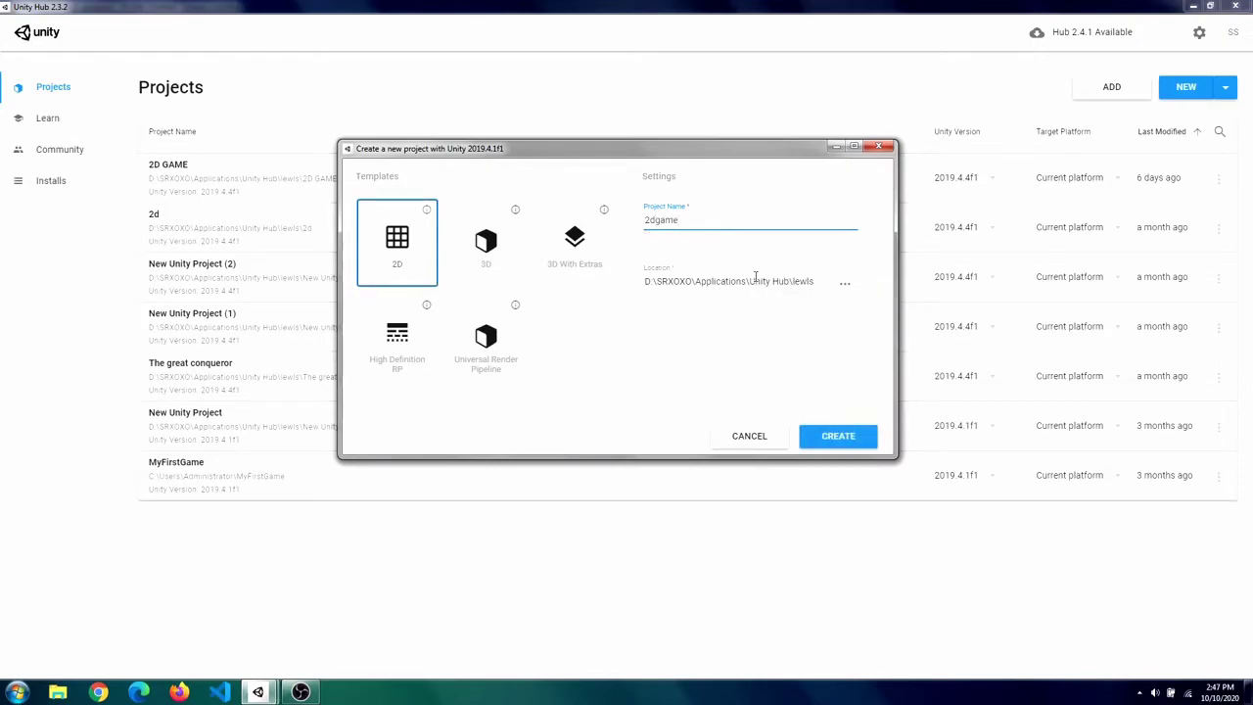
{"action": "left_click_drag", "start_coordinate": [646, 283], "coordinate": [789, 339]}
{"action": "left_click", "coordinate": [791, 339]}
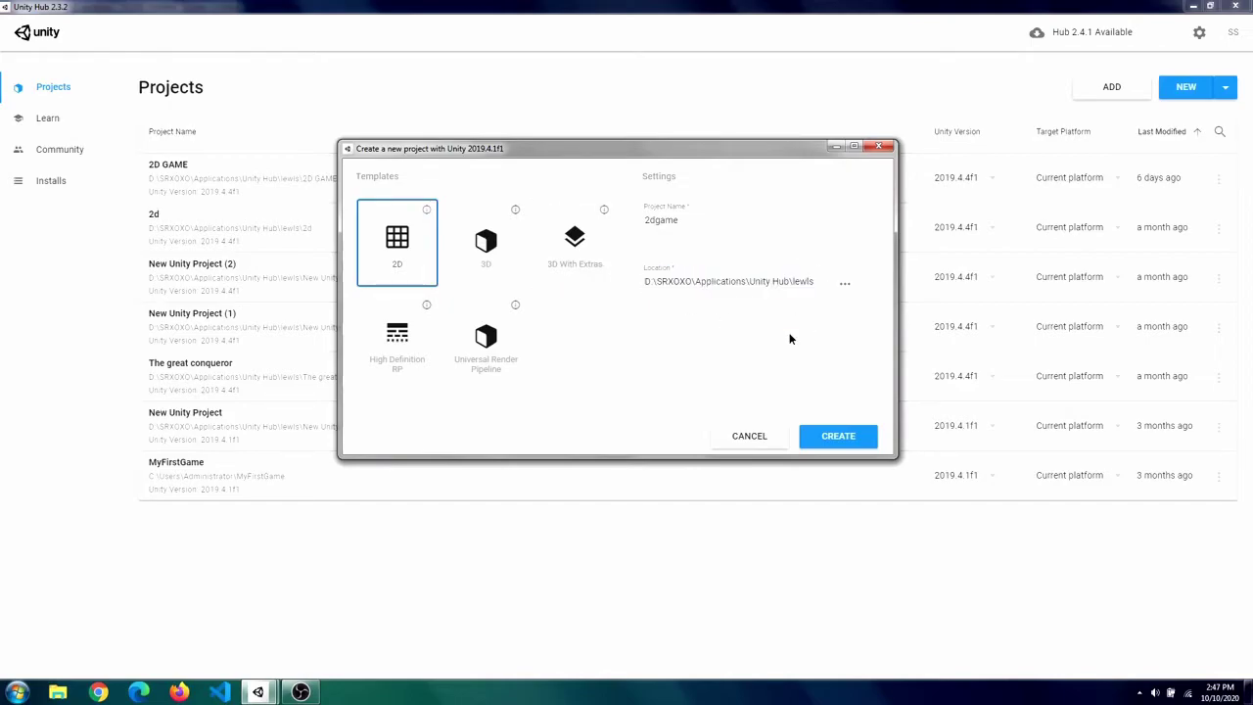
{"action": "left_click", "coordinate": [833, 435]}
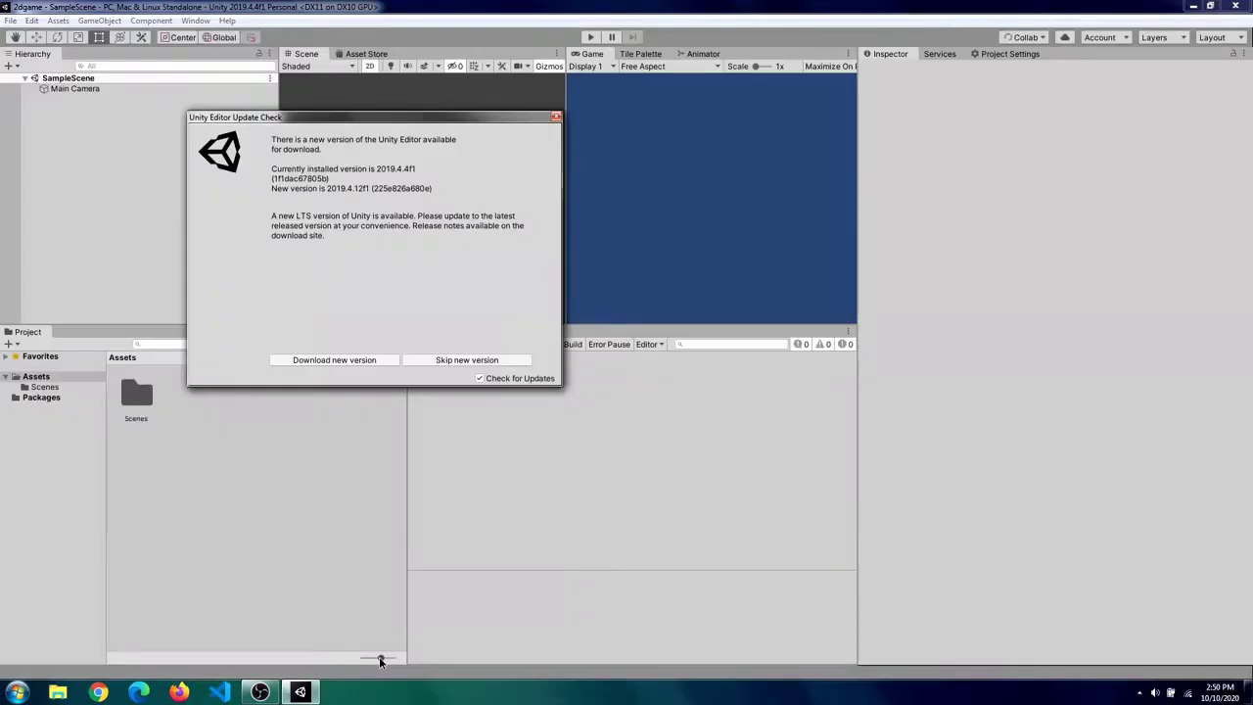
{"action": "left_click", "coordinate": [478, 361]}
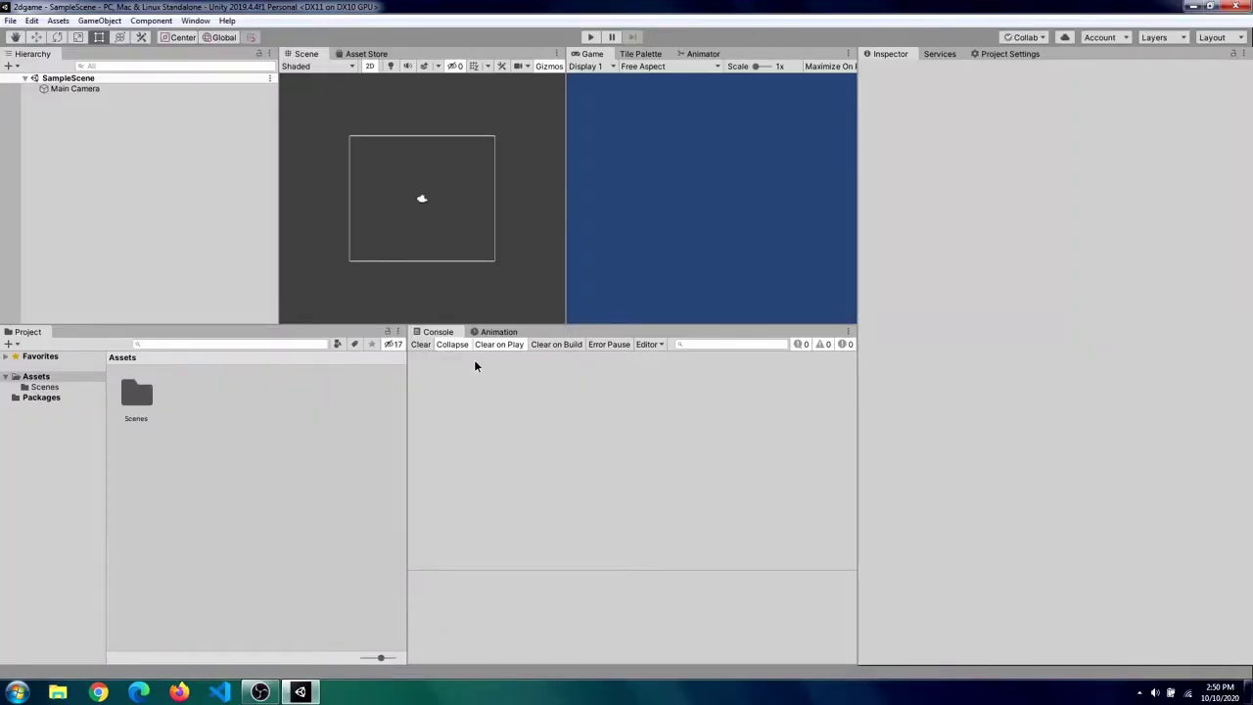
{"action": "left_click", "coordinate": [70, 89]}
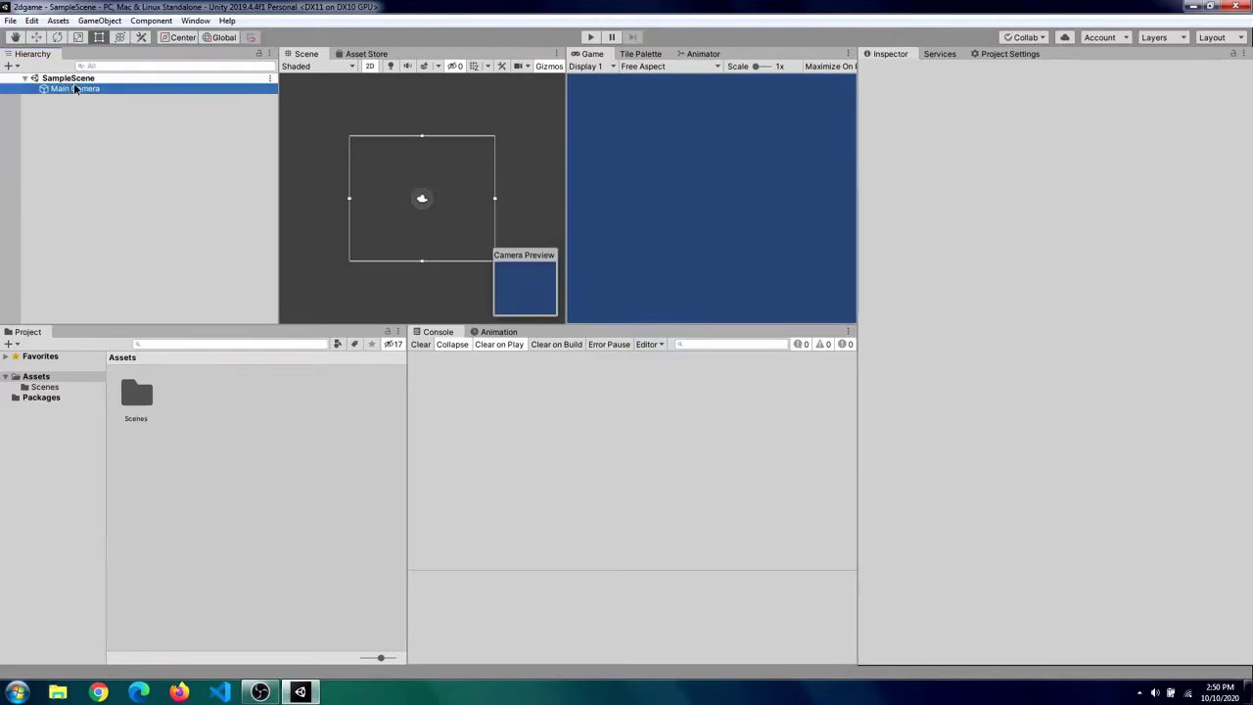
{"action": "left_click", "coordinate": [108, 272]}
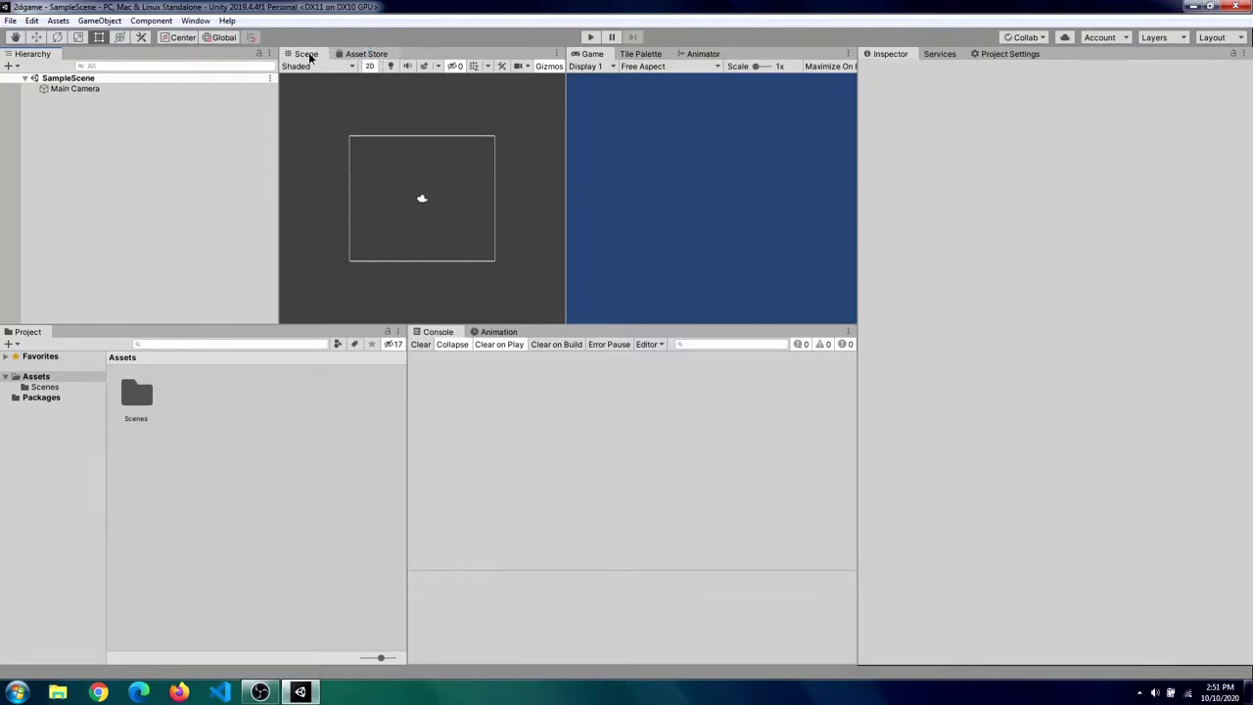
{"action": "left_click", "coordinate": [195, 20]}
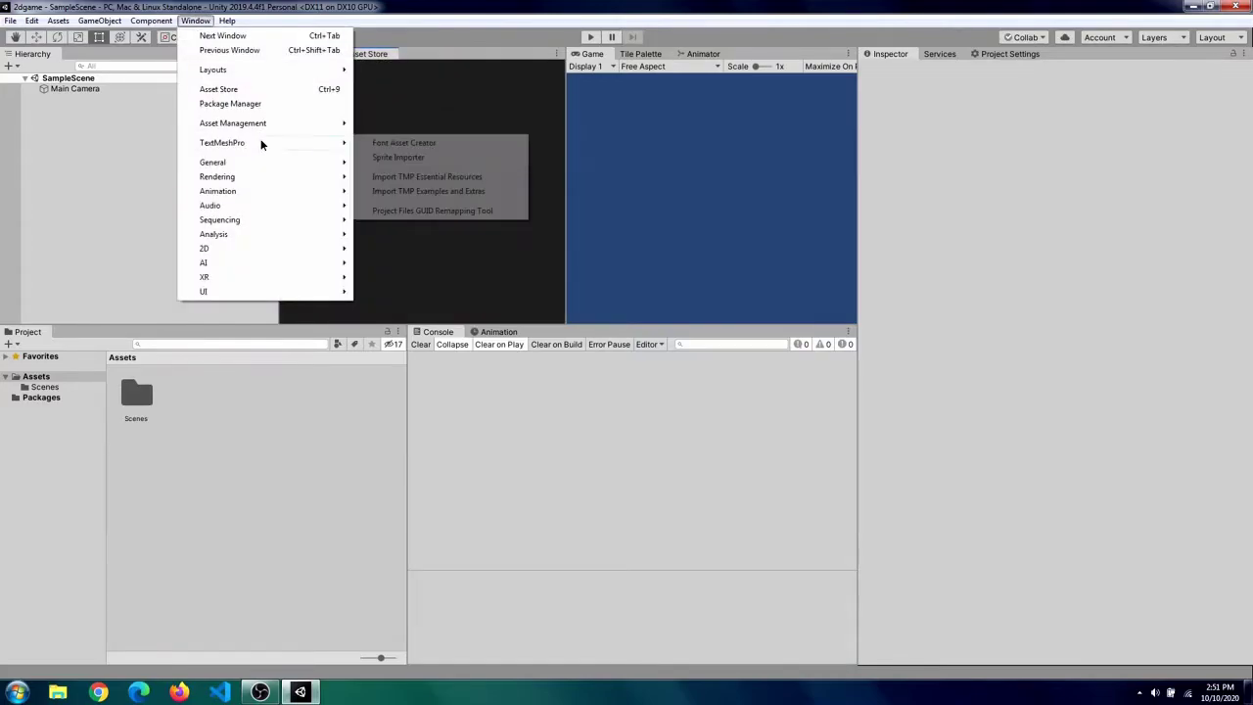
{"action": "mouse_move", "coordinate": [327, 184]}
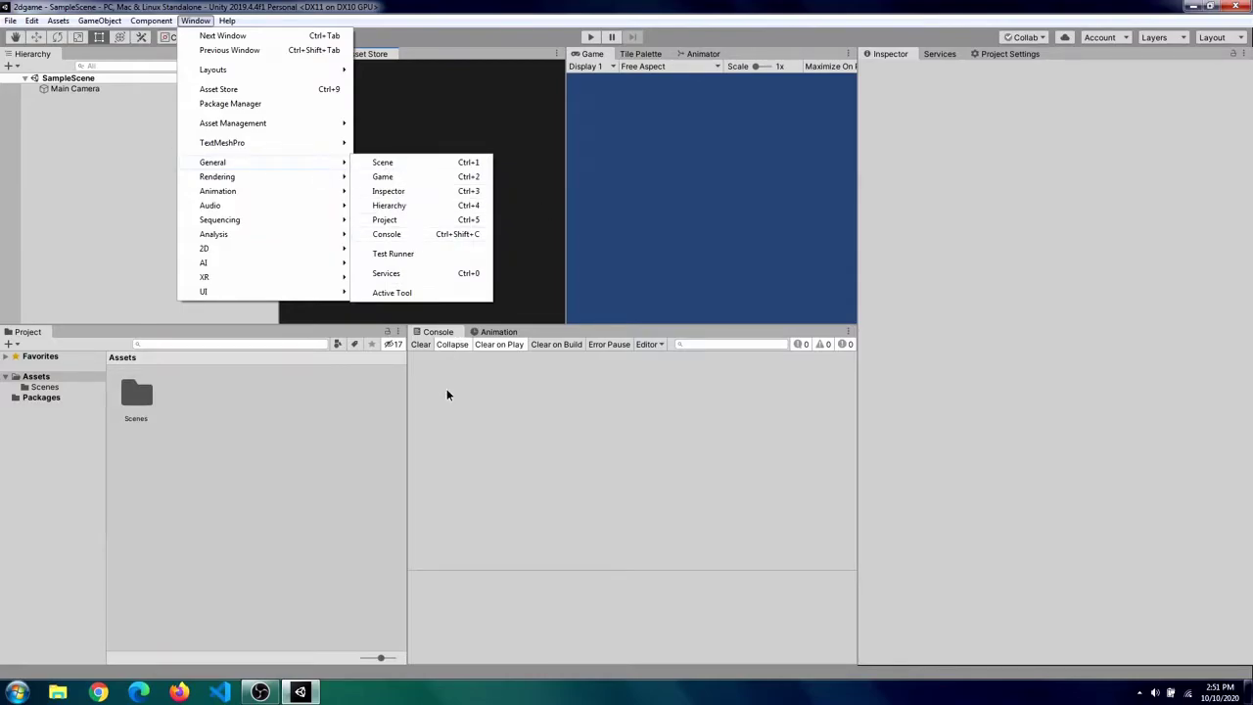
{"action": "left_click", "coordinate": [487, 360]}
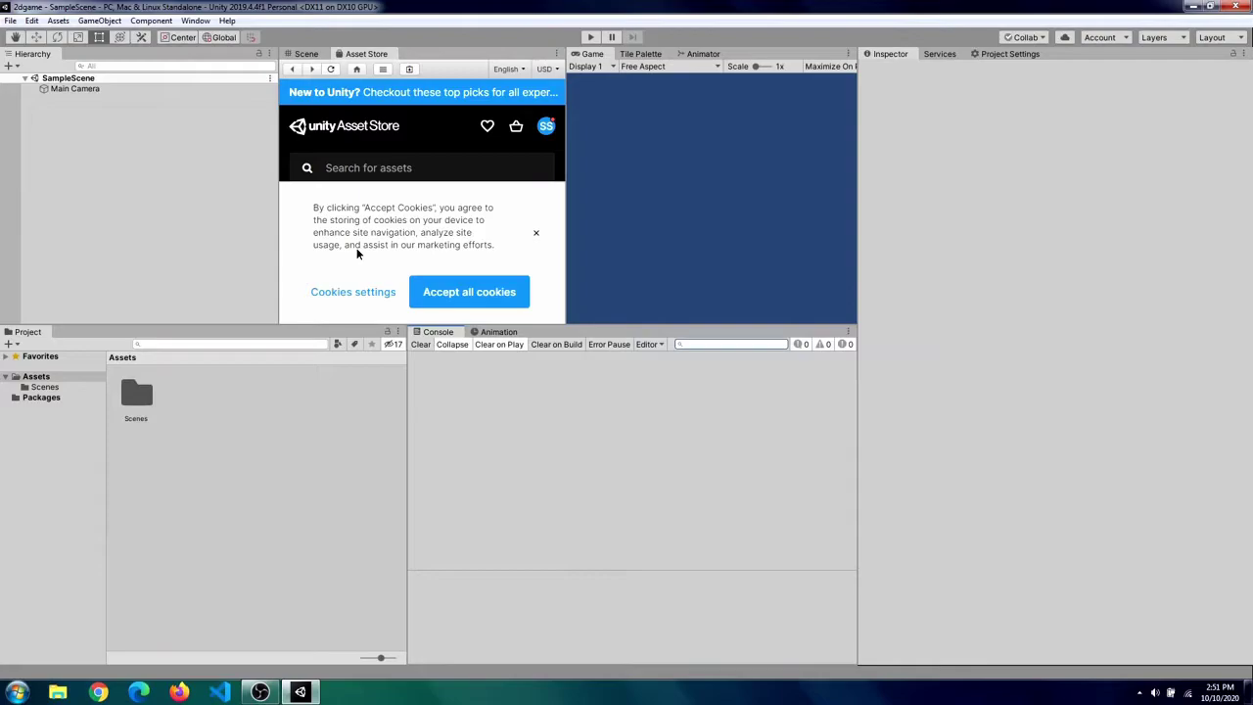
- Accept all cookies in the Asset Store and search it for "free platform game assets"
{"action": "left_click", "coordinate": [453, 291]}
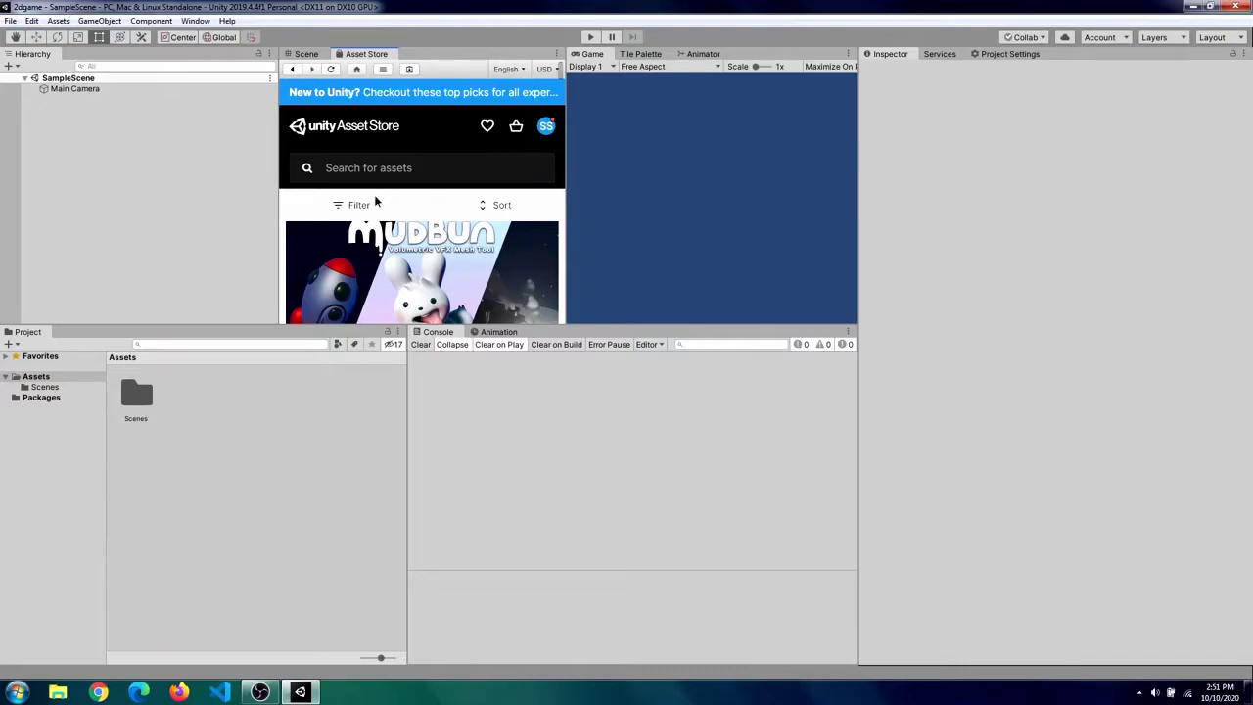
{"action": "left_click", "coordinate": [414, 168]}
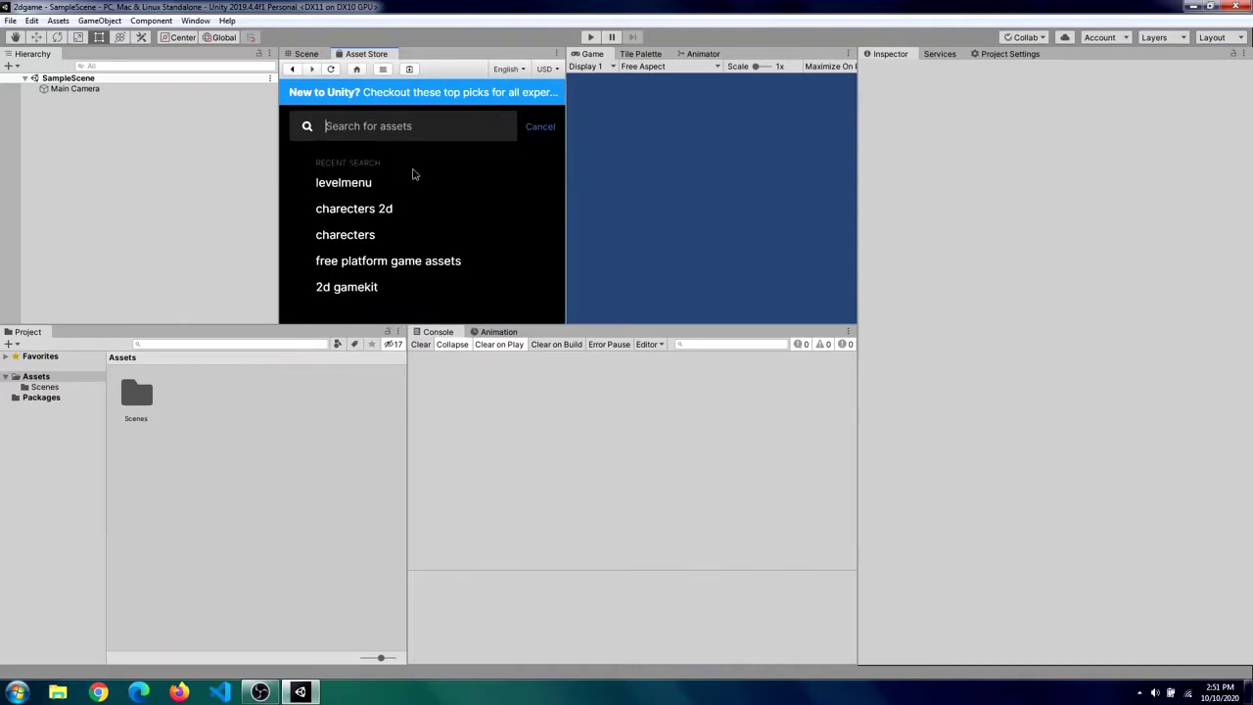
{"action": "left_click", "coordinate": [421, 262]}
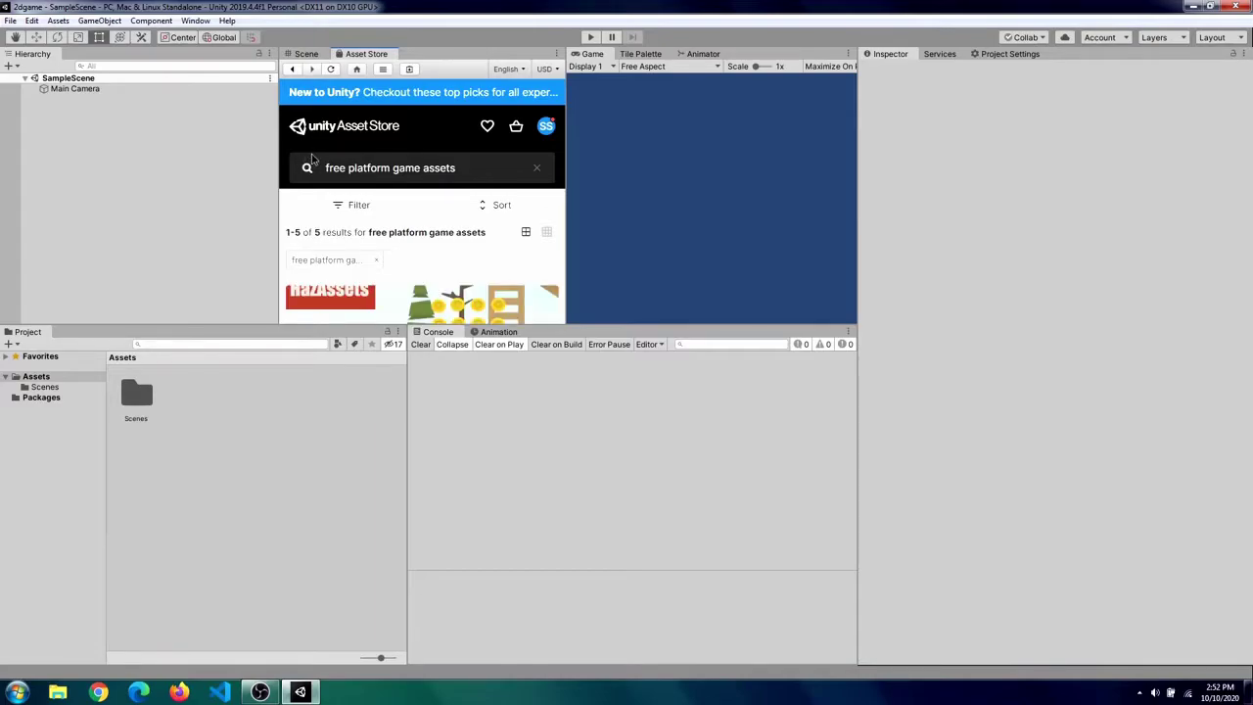
- Open the Free Platform Game Assets page from the search results and start importing the package
{"action": "scroll", "coordinate": [311, 158], "scroll_direction": "down", "scroll_amount": 5}
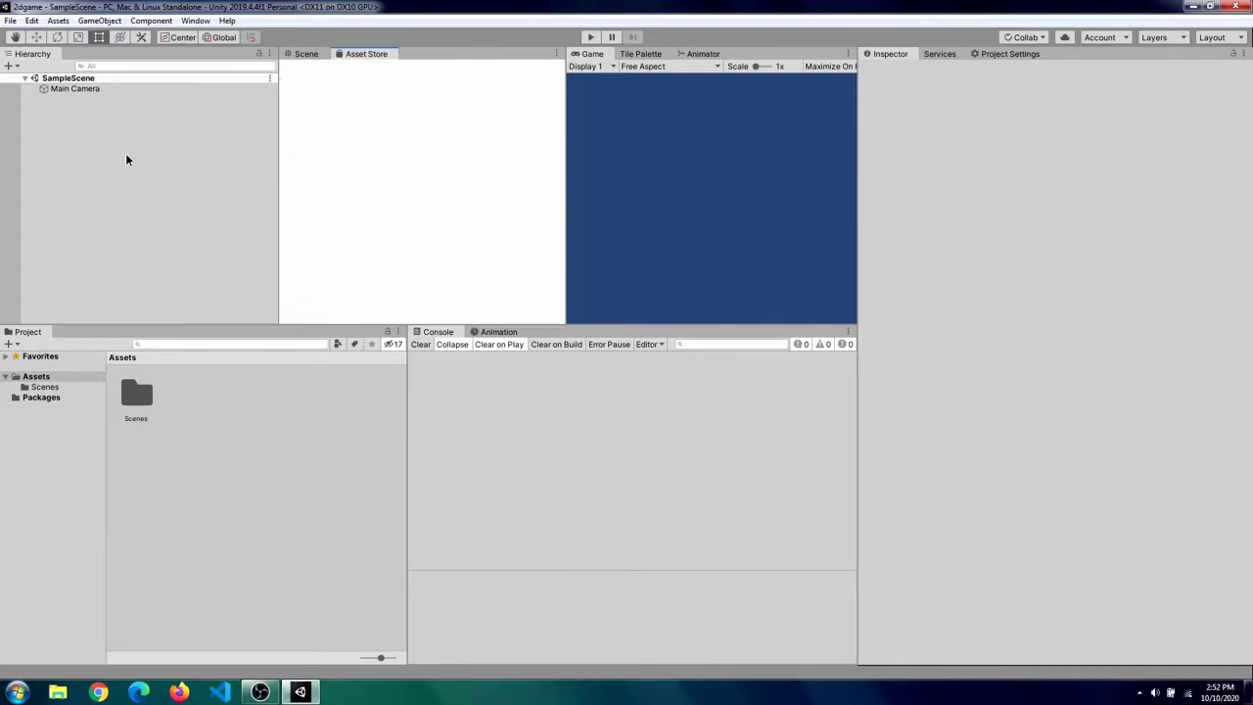
{"action": "scroll", "coordinate": [384, 261], "scroll_direction": "down", "scroll_amount": 5}
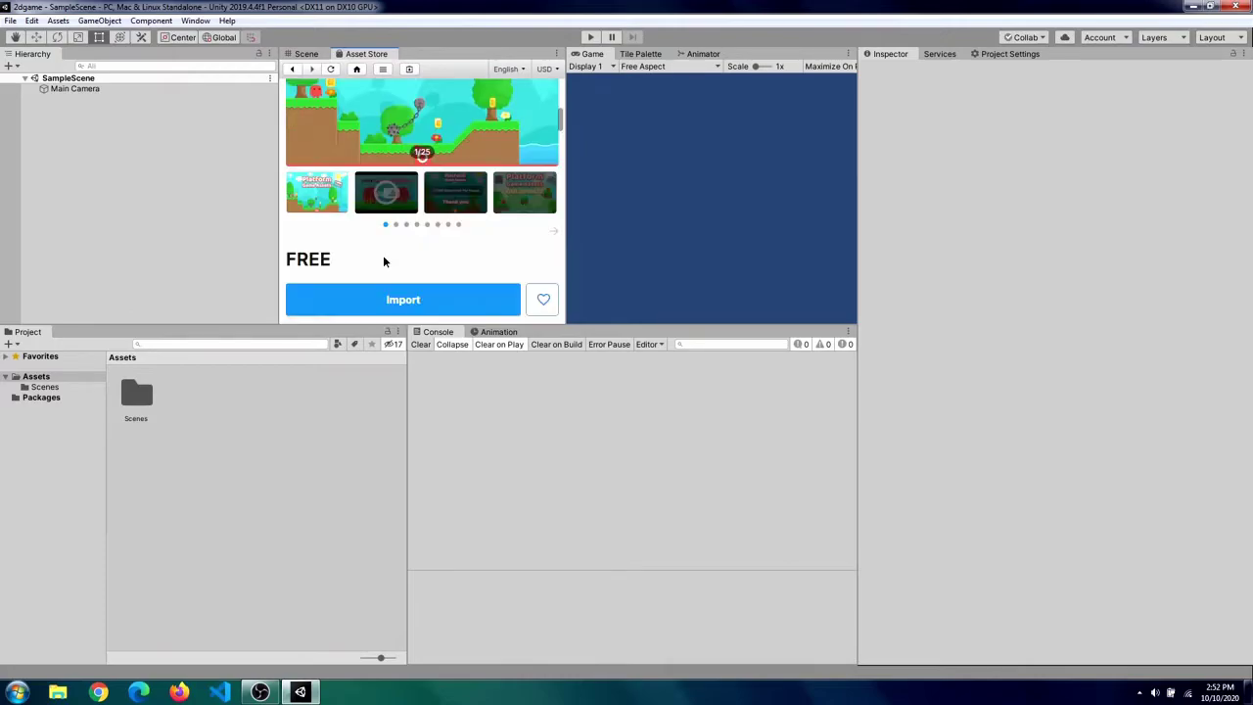
{"action": "left_click", "coordinate": [429, 311]}
{"action": "left_click", "coordinate": [440, 292]}
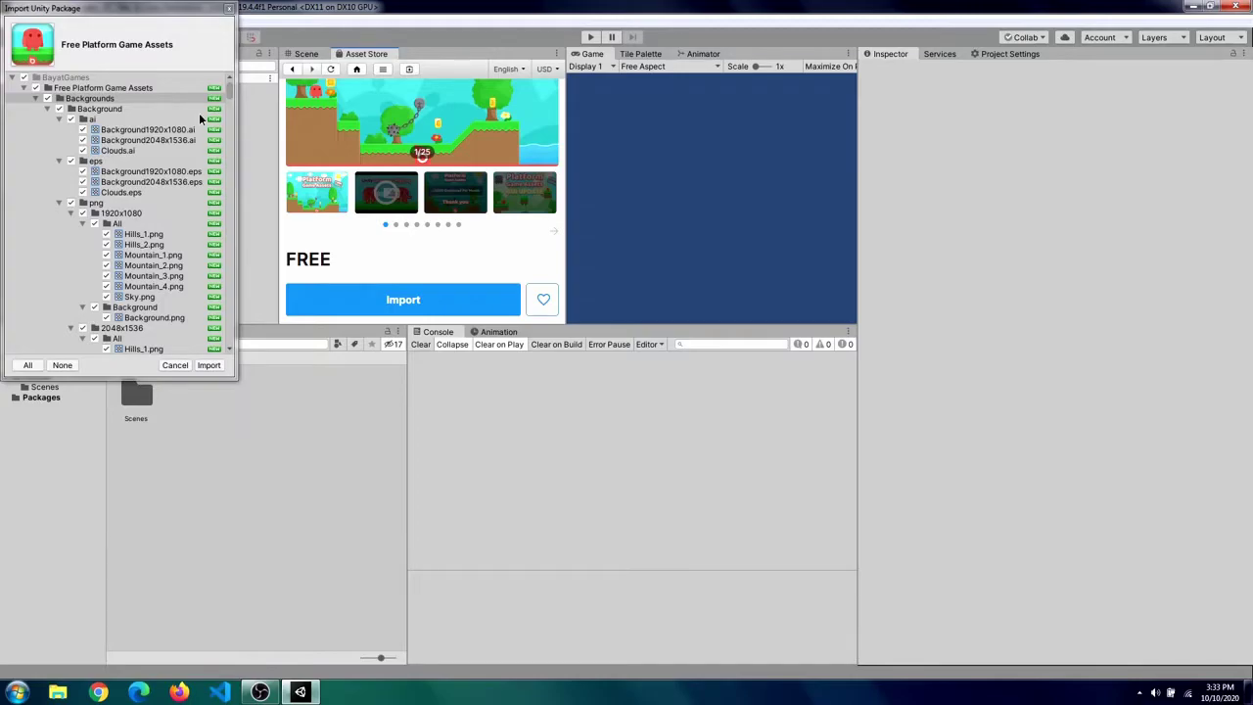
- Review the Free Platform Game Assets contents and import the package with all items included, keeping the Backgrounds folder selected
{"action": "scroll", "coordinate": [171, 180], "scroll_direction": "down", "scroll_amount": 15}
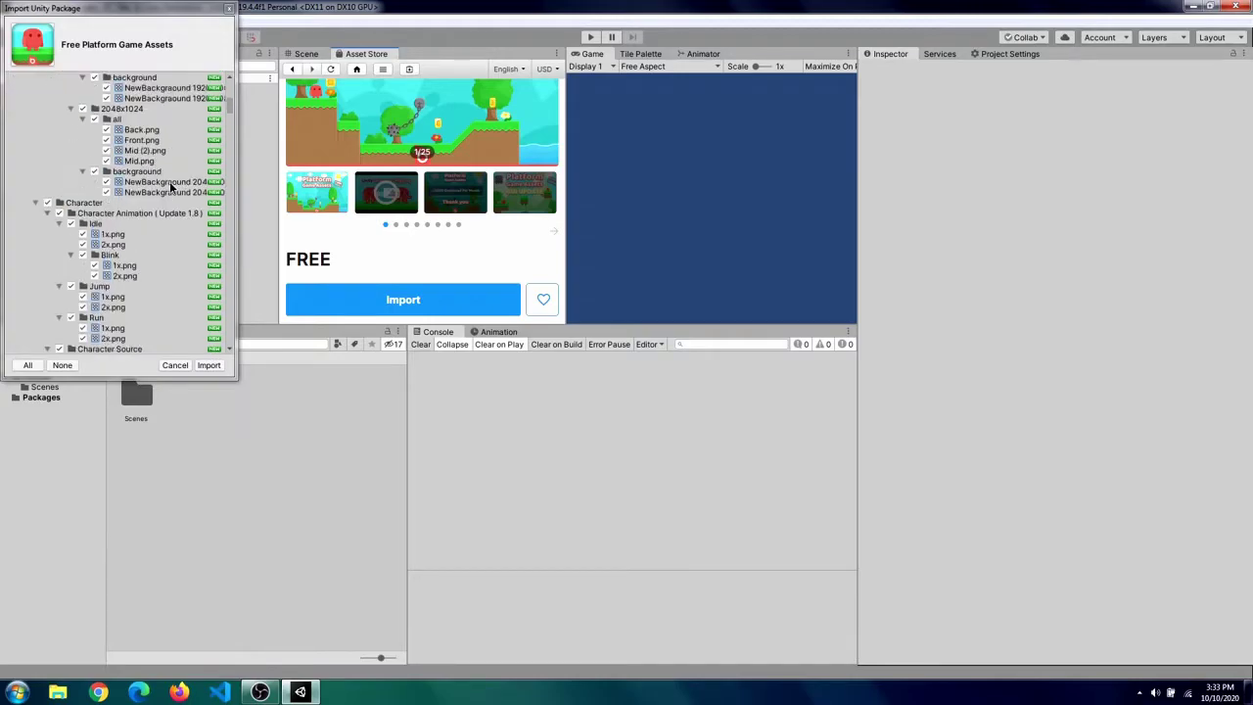
{"action": "scroll", "coordinate": [169, 181], "scroll_direction": "up", "scroll_amount": 15}
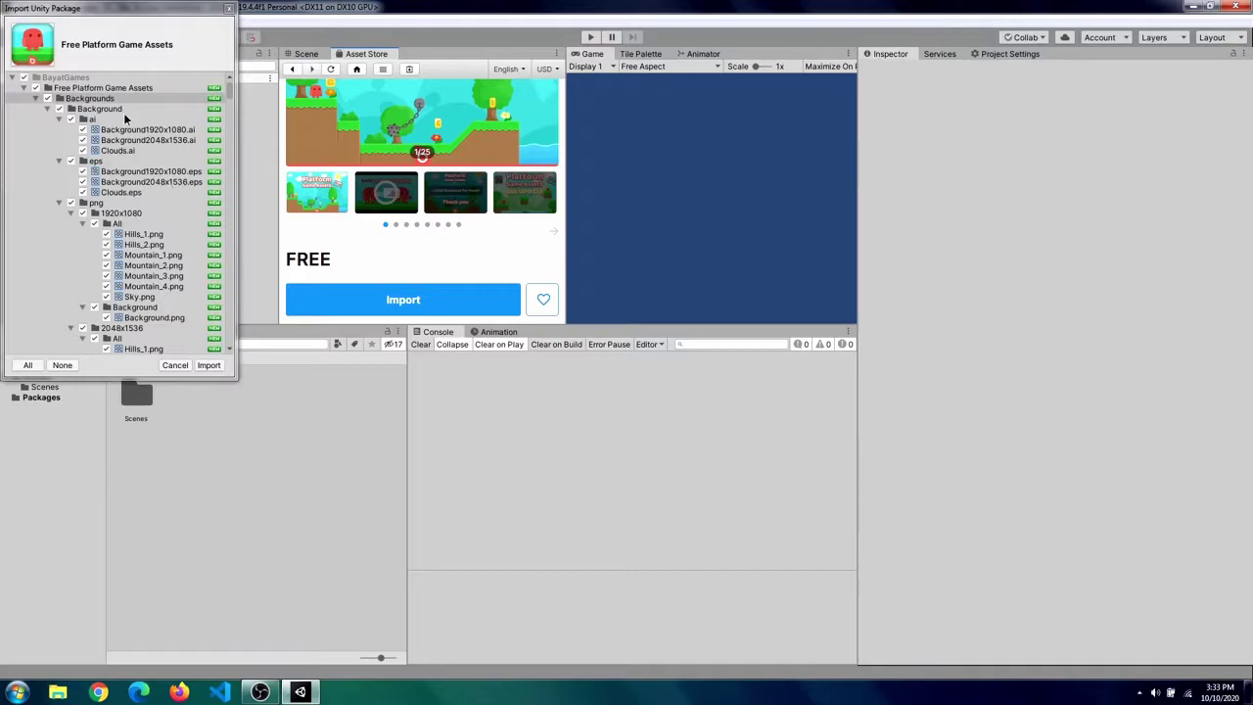
{"action": "left_click", "coordinate": [47, 99]}
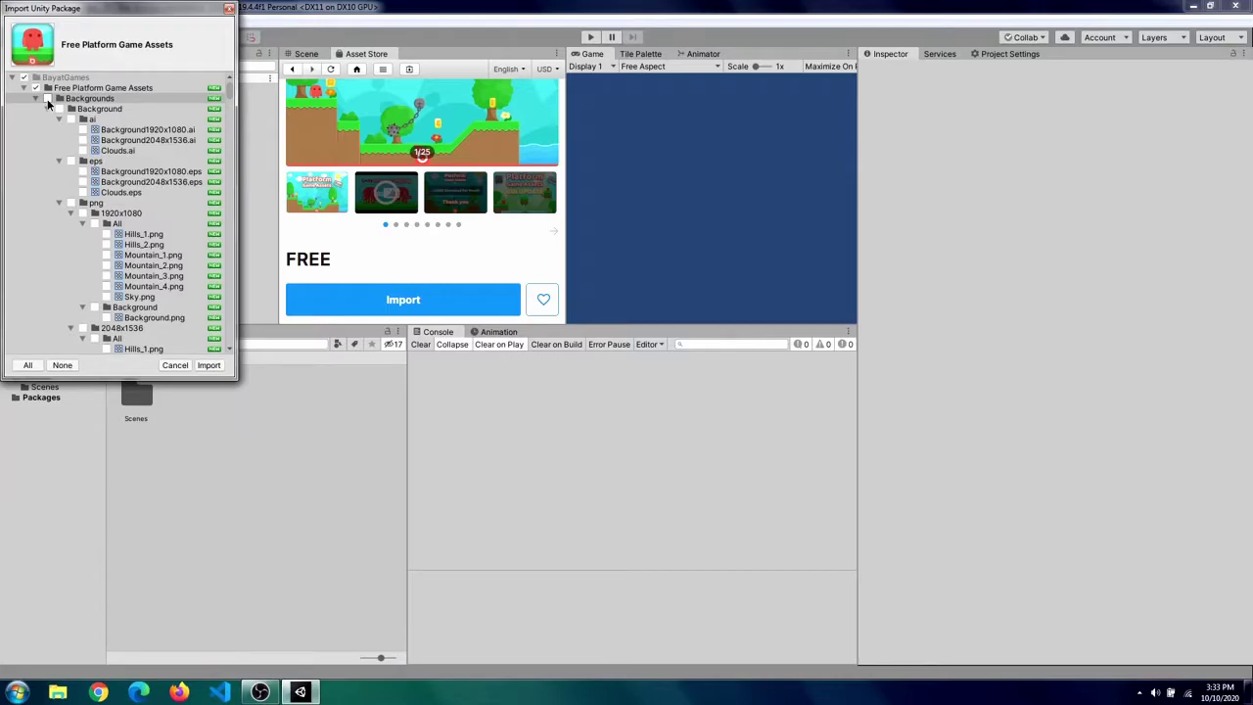
{"action": "left_click", "coordinate": [47, 99]}
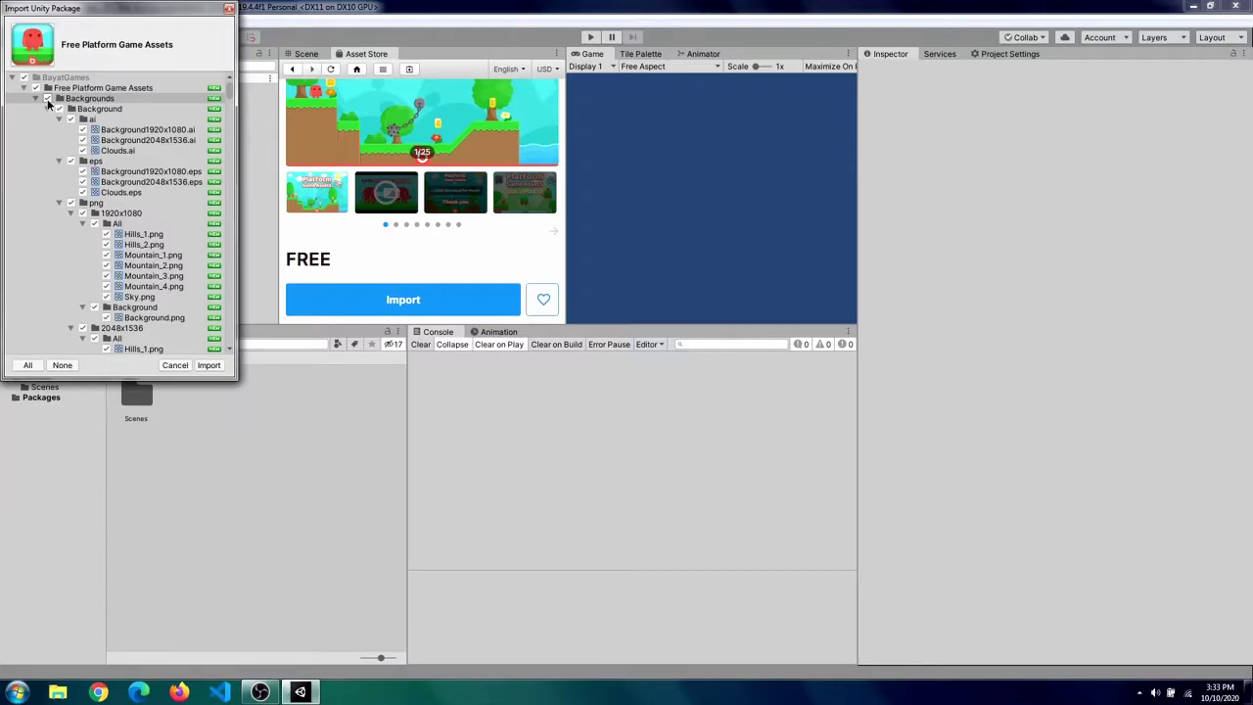
{"action": "left_click", "coordinate": [208, 365]}
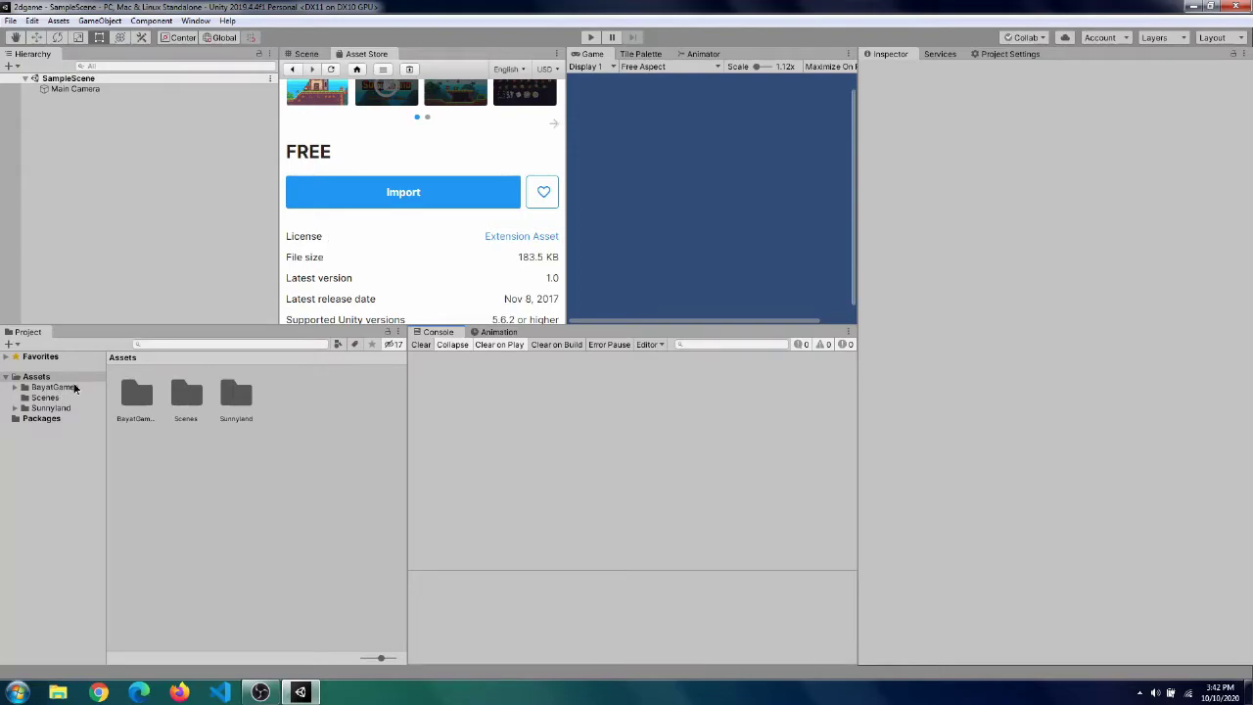
- Return to the Scene view and open the Backgrounds folder inside BayatGames' Free Platform Game Assets
{"action": "left_click", "coordinate": [74, 387]}
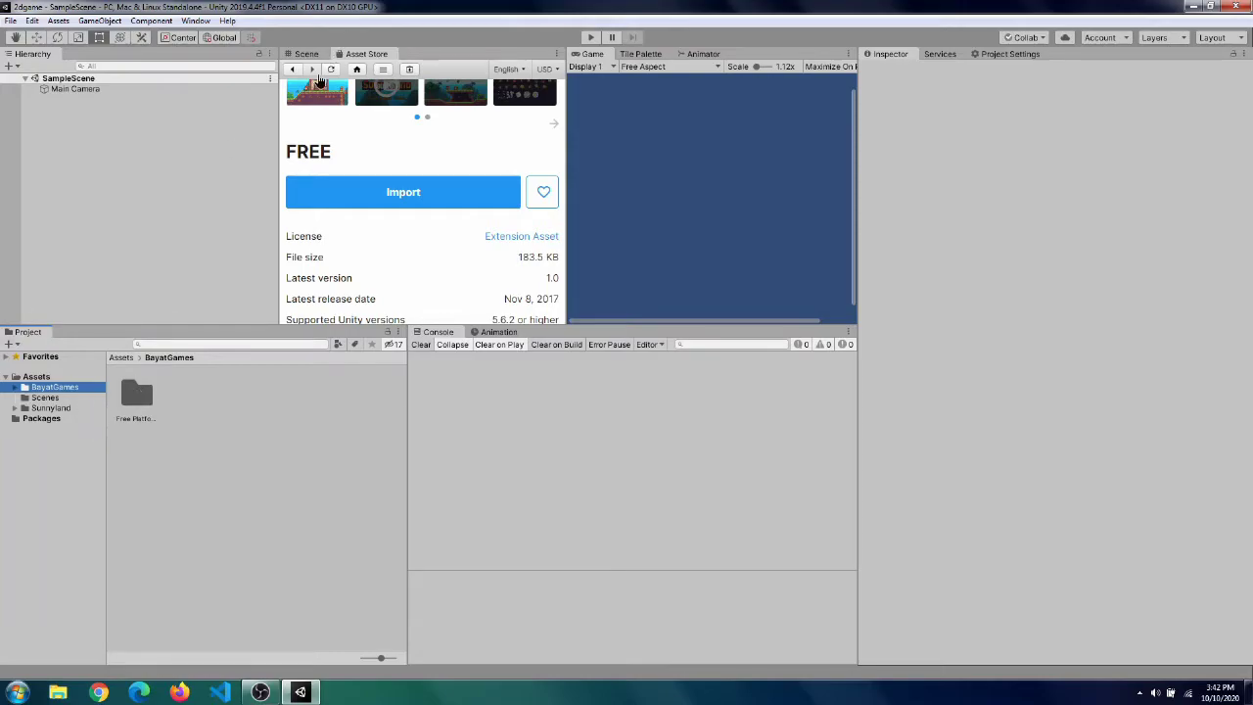
{"action": "left_click", "coordinate": [306, 54]}
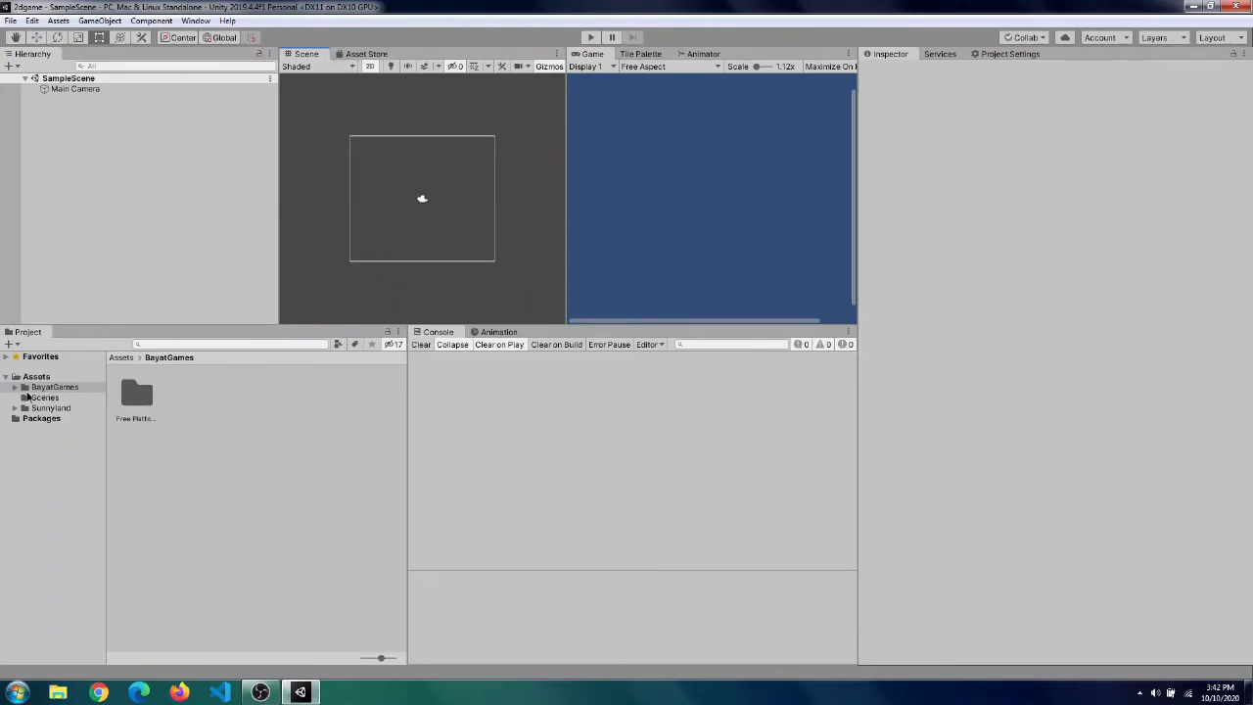
{"action": "left_click", "coordinate": [15, 387]}
{"action": "left_click", "coordinate": [23, 397]}
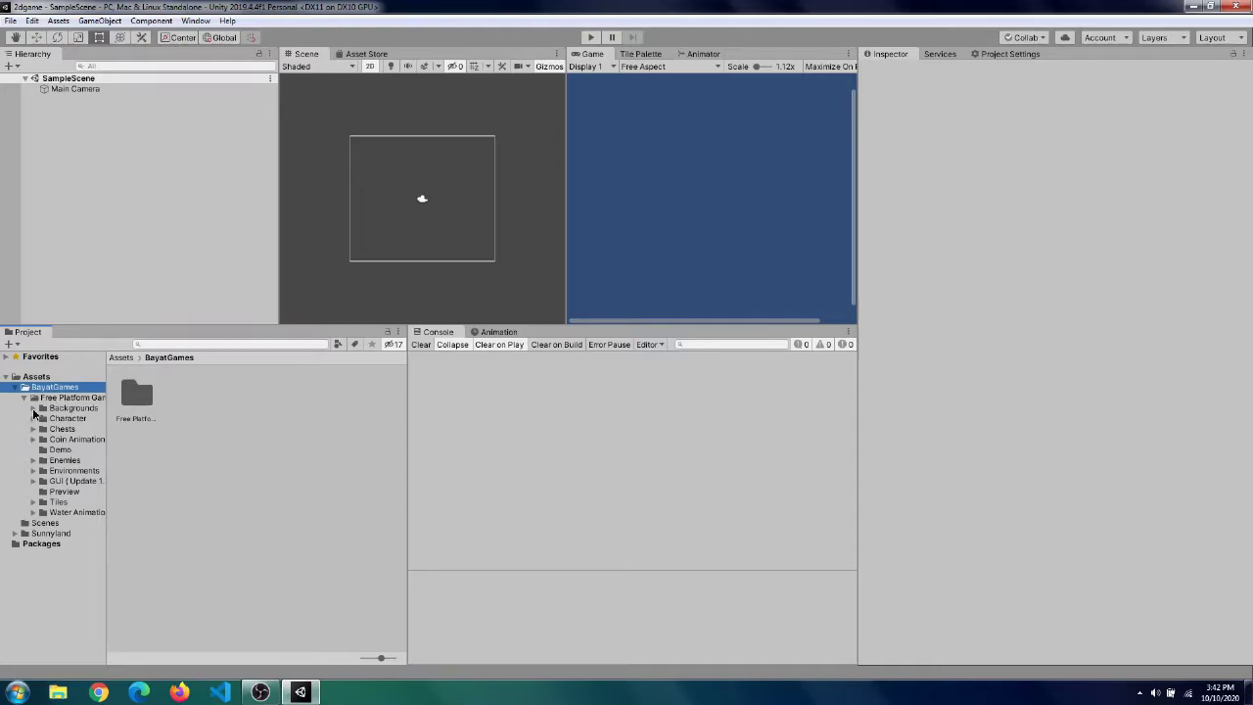
{"action": "left_click", "coordinate": [33, 407]}
{"action": "double_click", "coordinate": [43, 407]}
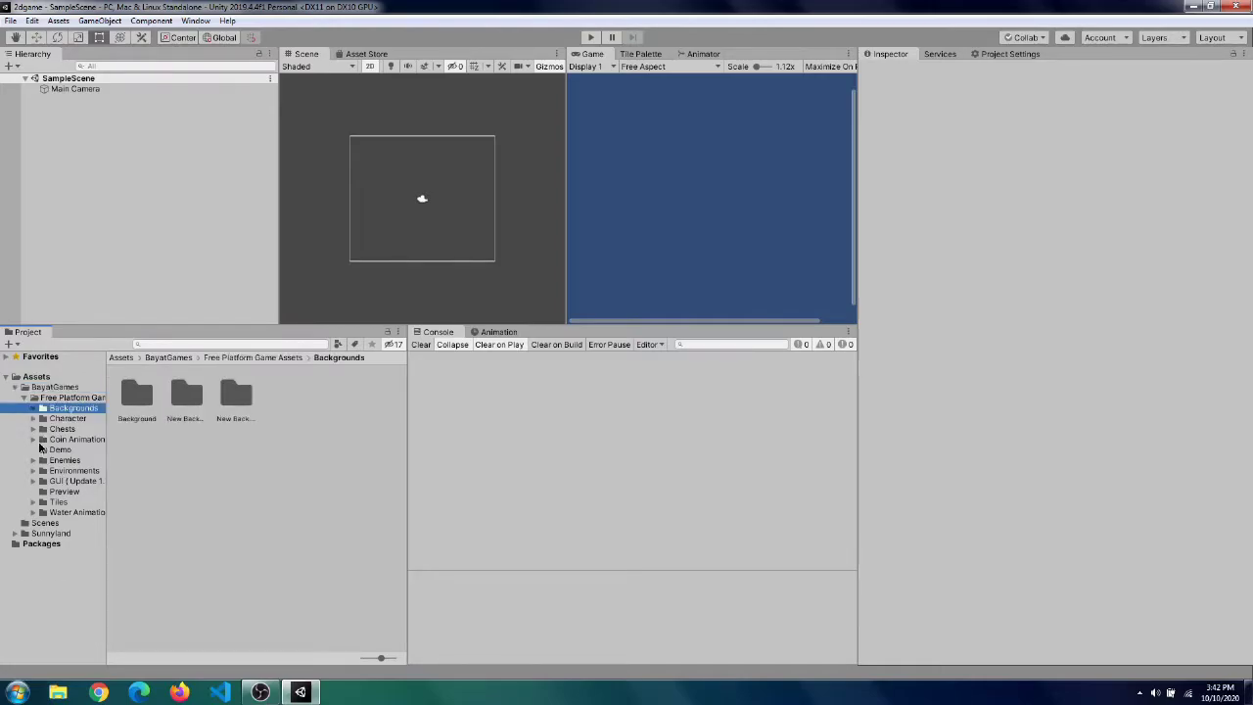
- Place the Grass sprite from the Spring 256x256 2D tiles in the camera frame at about X -3.48, Y -1.78
{"action": "left_click", "coordinate": [33, 503]}
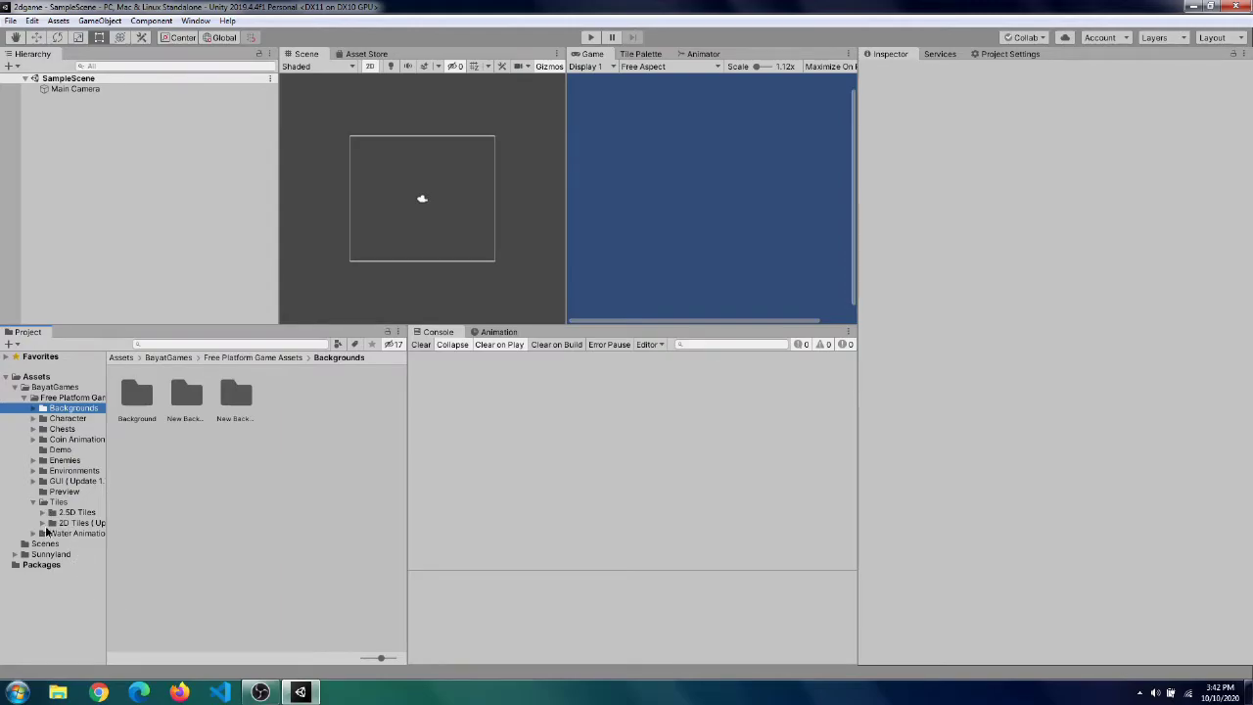
{"action": "left_click", "coordinate": [43, 525]}
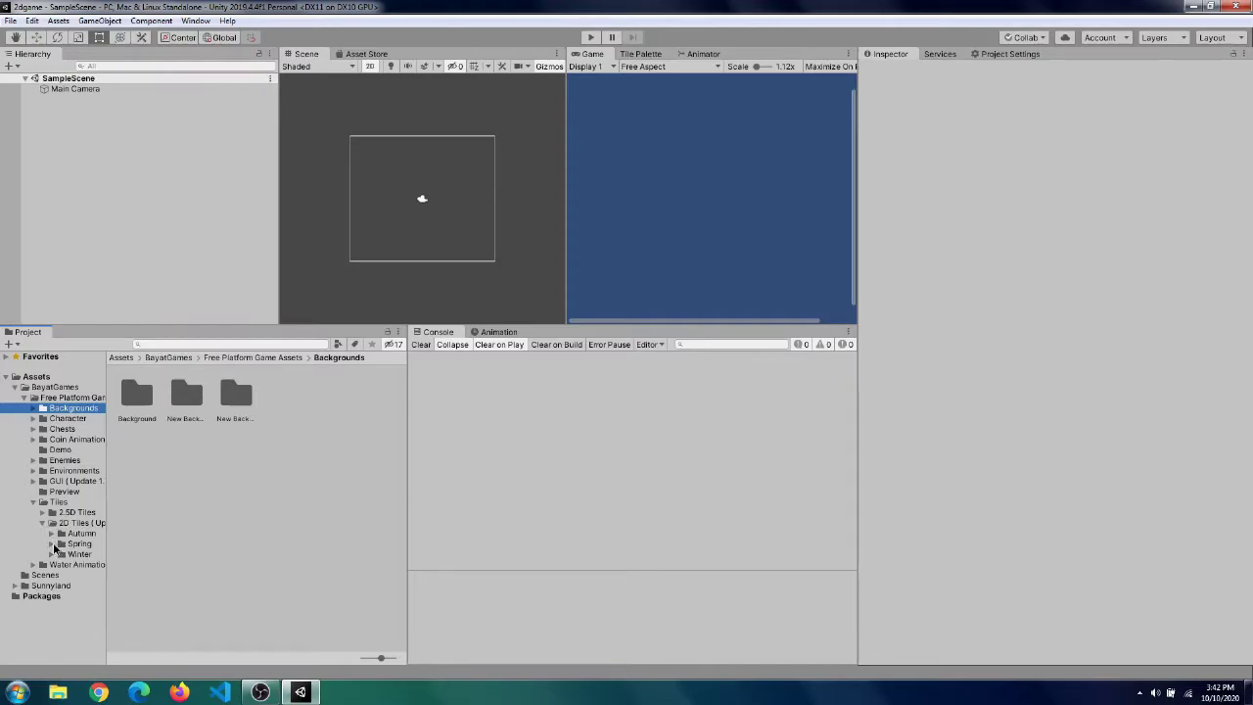
{"action": "left_click", "coordinate": [46, 530]}
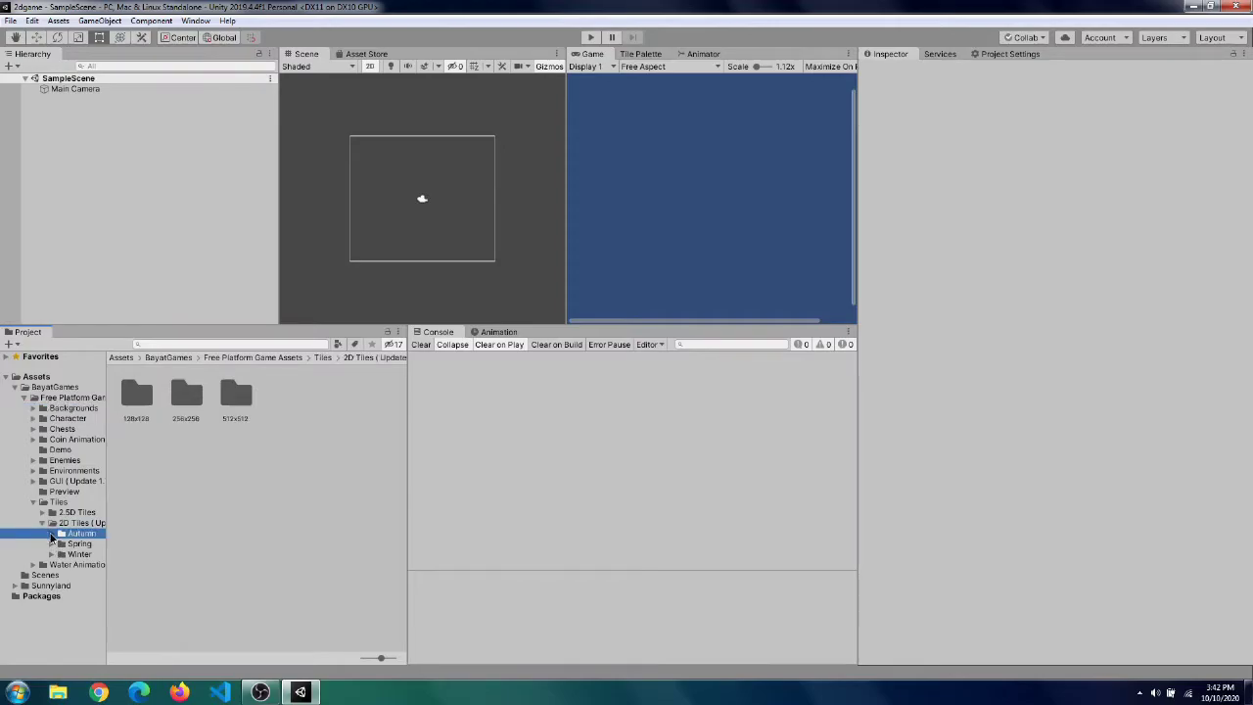
{"action": "left_click", "coordinate": [51, 534]}
{"action": "left_click", "coordinate": [51, 533]}
{"action": "left_click", "coordinate": [52, 544]}
{"action": "left_click", "coordinate": [78, 565]}
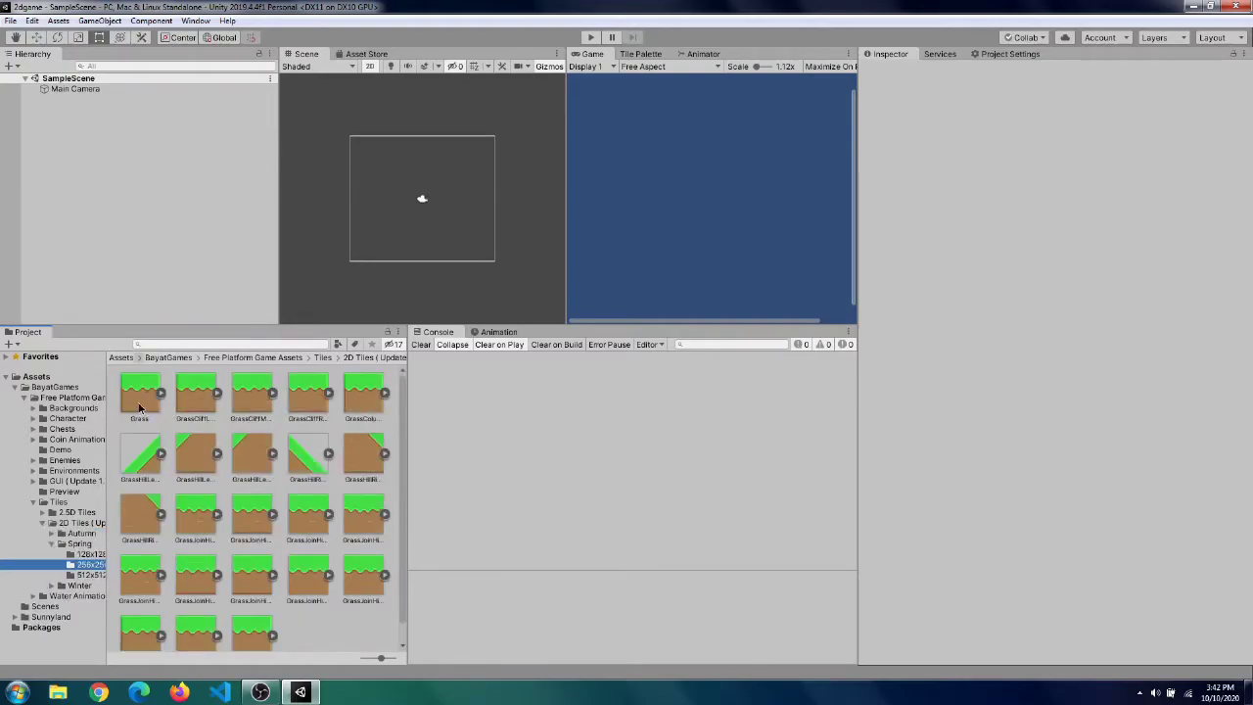
{"action": "left_click_drag", "start_coordinate": [139, 407], "coordinate": [380, 227]}
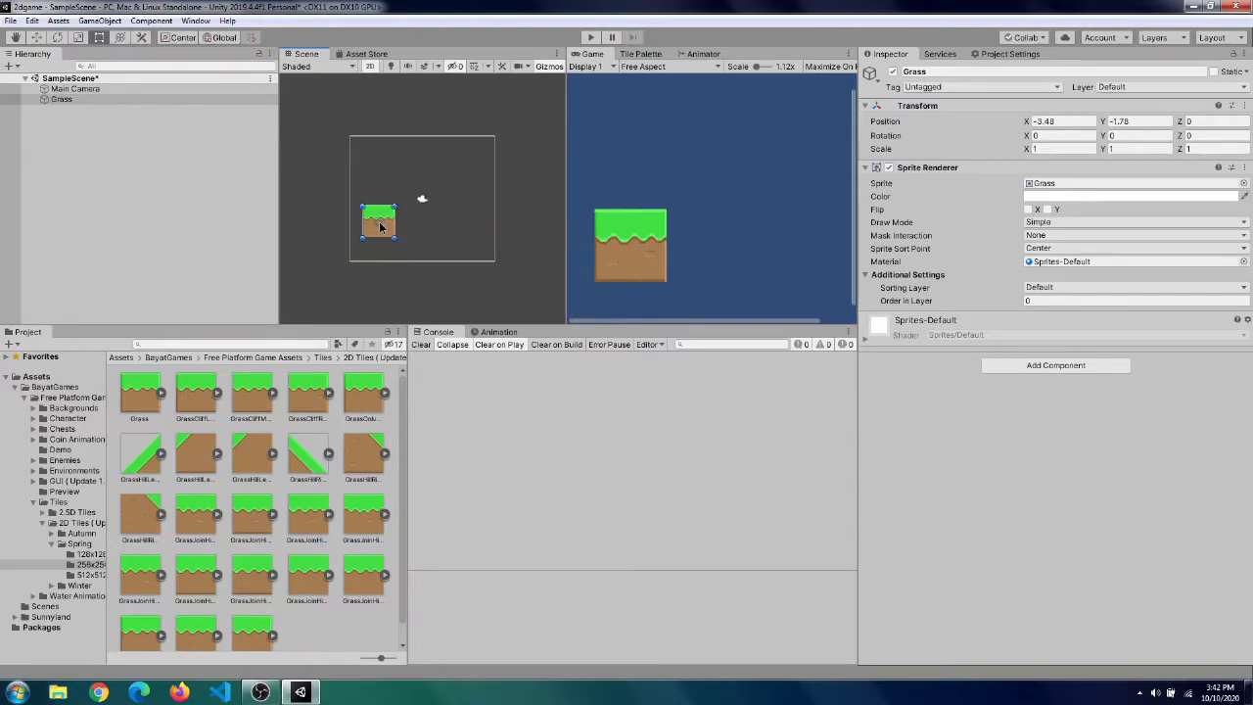
{"action": "left_click", "coordinate": [260, 256]}
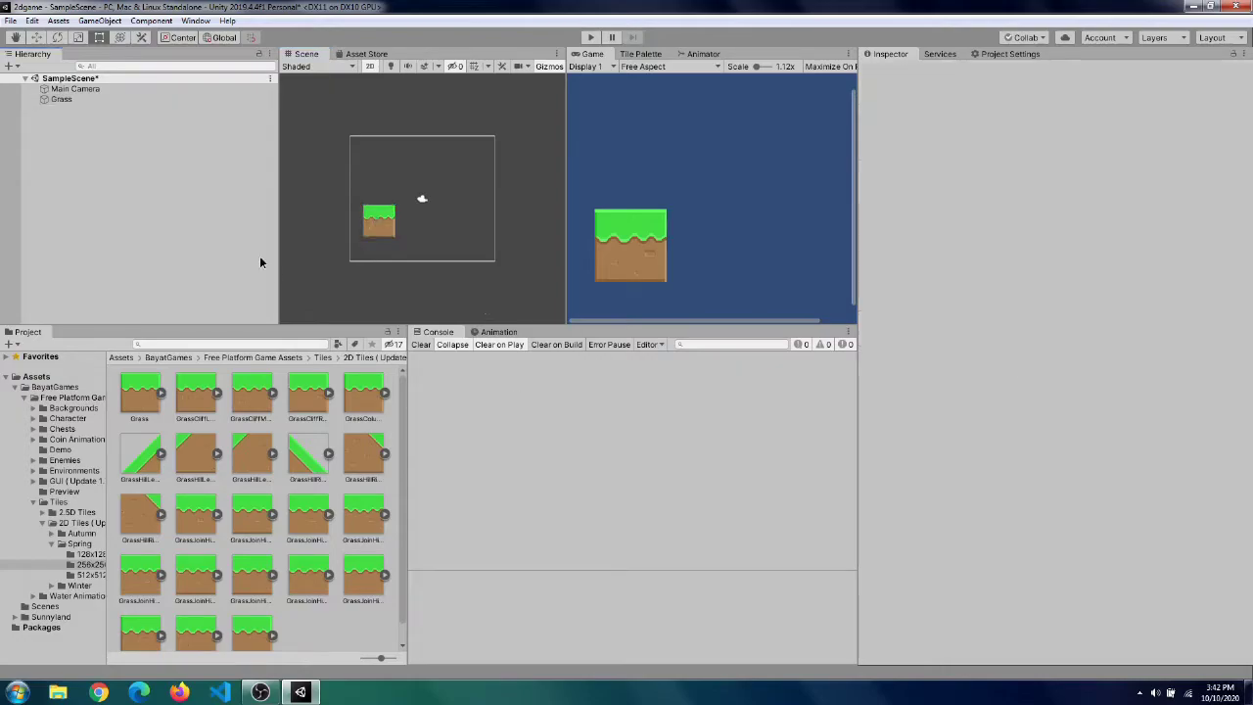
- Add the NewBackground1920x1080 sprite to the scene from the Background folder in the 1920-pixel png set under Backgrounds
{"action": "left_click", "coordinate": [34, 409]}
{"action": "left_click", "coordinate": [49, 429]}
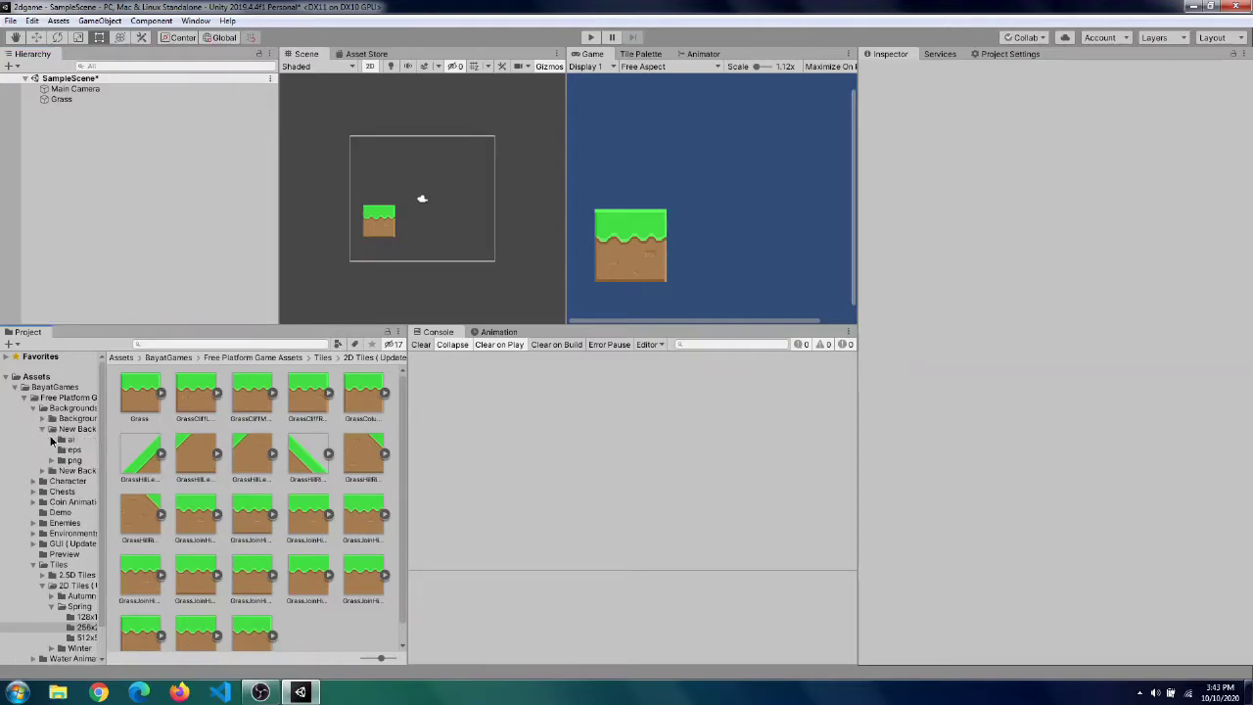
{"action": "left_click", "coordinate": [51, 460]}
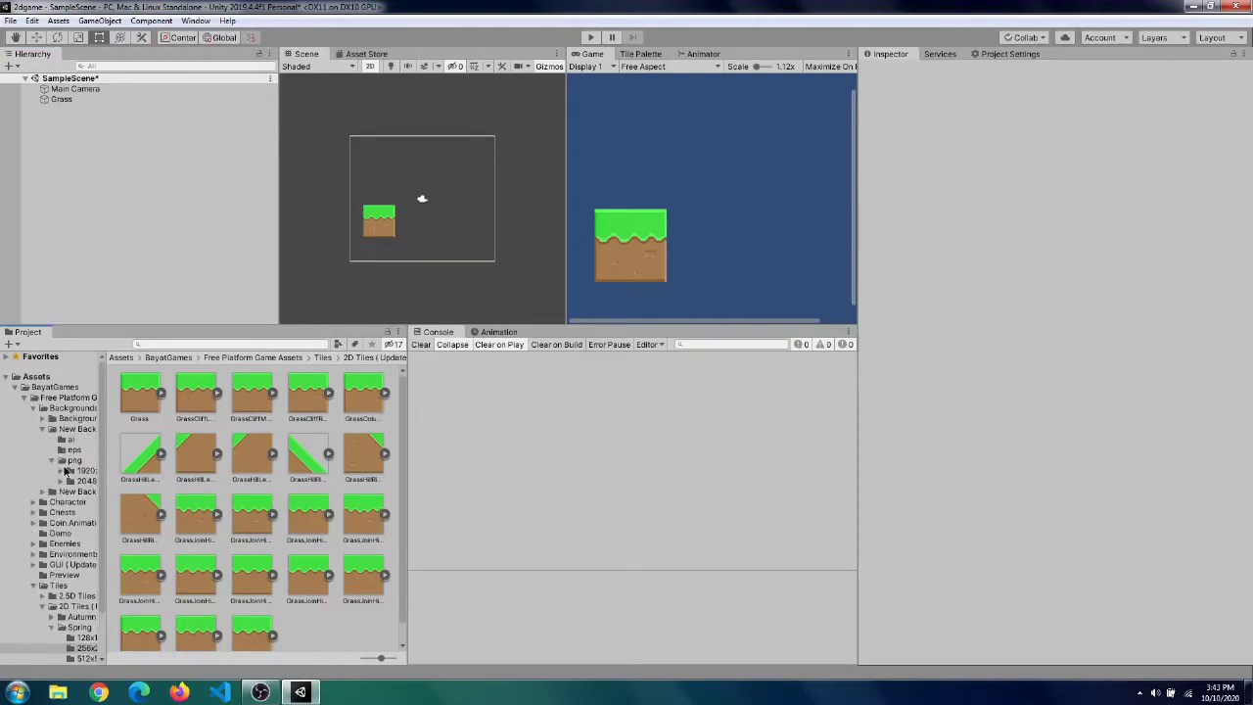
{"action": "left_click", "coordinate": [68, 471]}
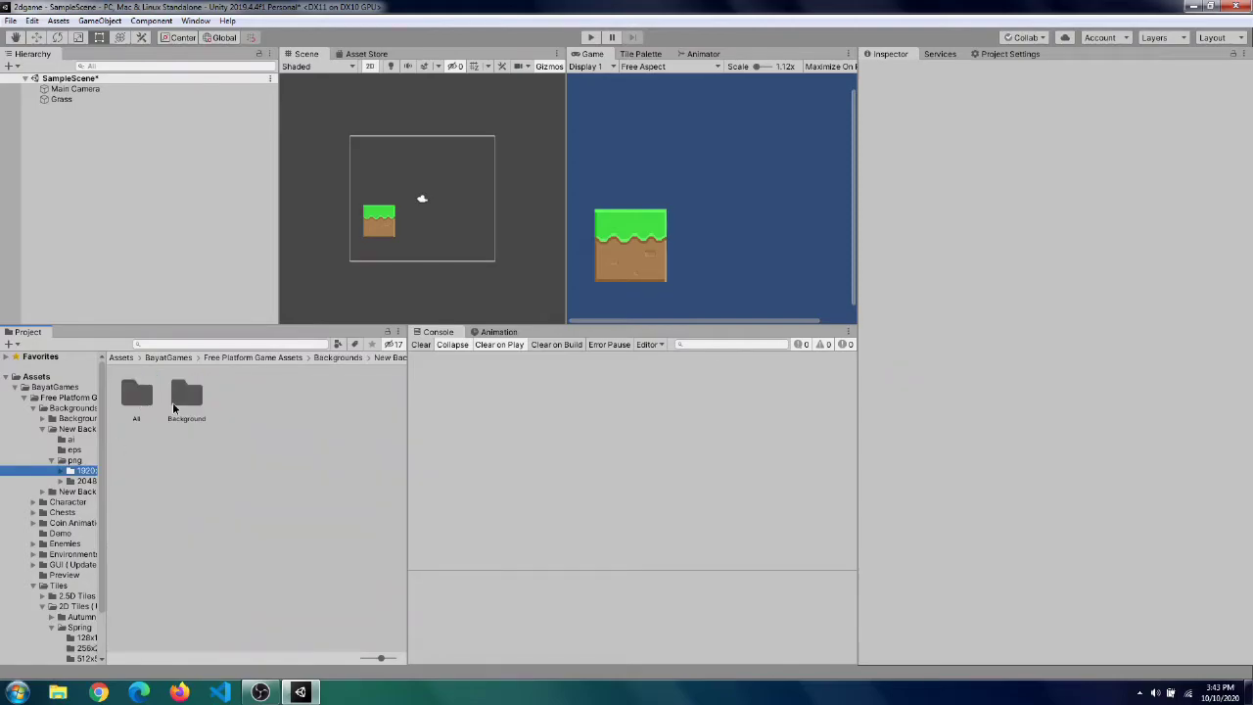
{"action": "double_click", "coordinate": [184, 402]}
{"action": "left_click_drag", "start_coordinate": [140, 399], "coordinate": [152, 240]}
{"action": "left_click_drag", "start_coordinate": [127, 166], "coordinate": [127, 162]}
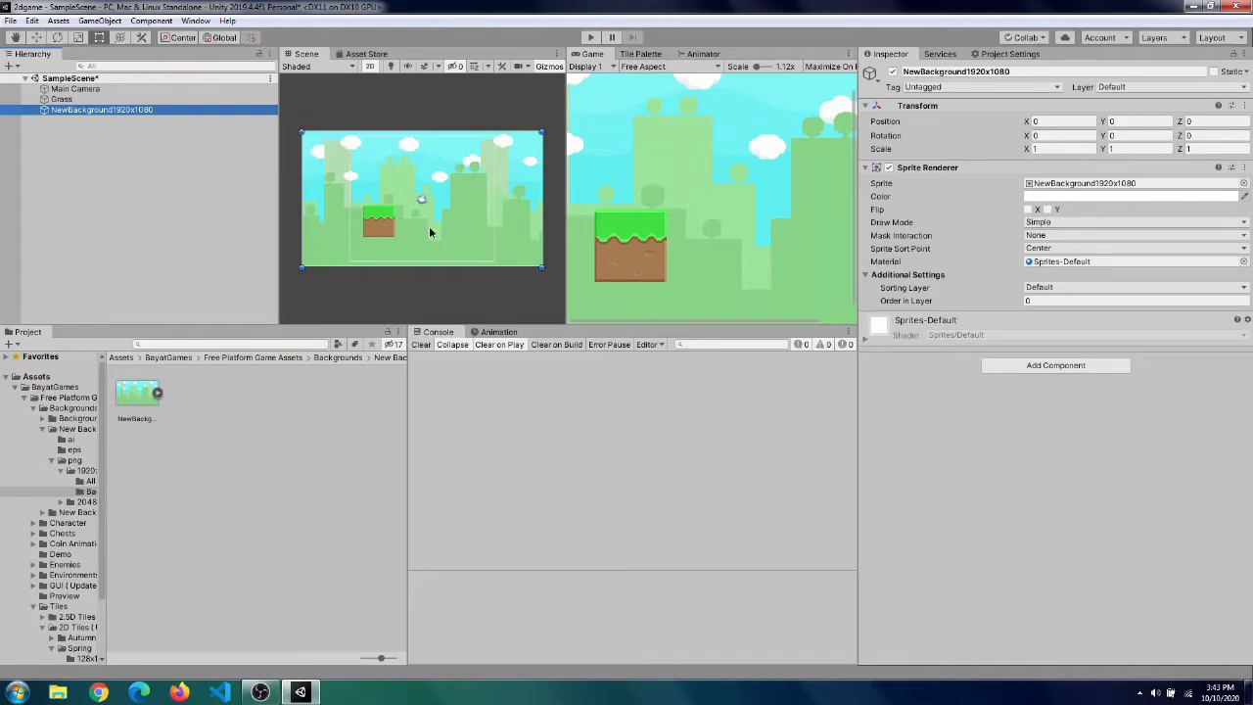
{"action": "left_click", "coordinate": [166, 196]}
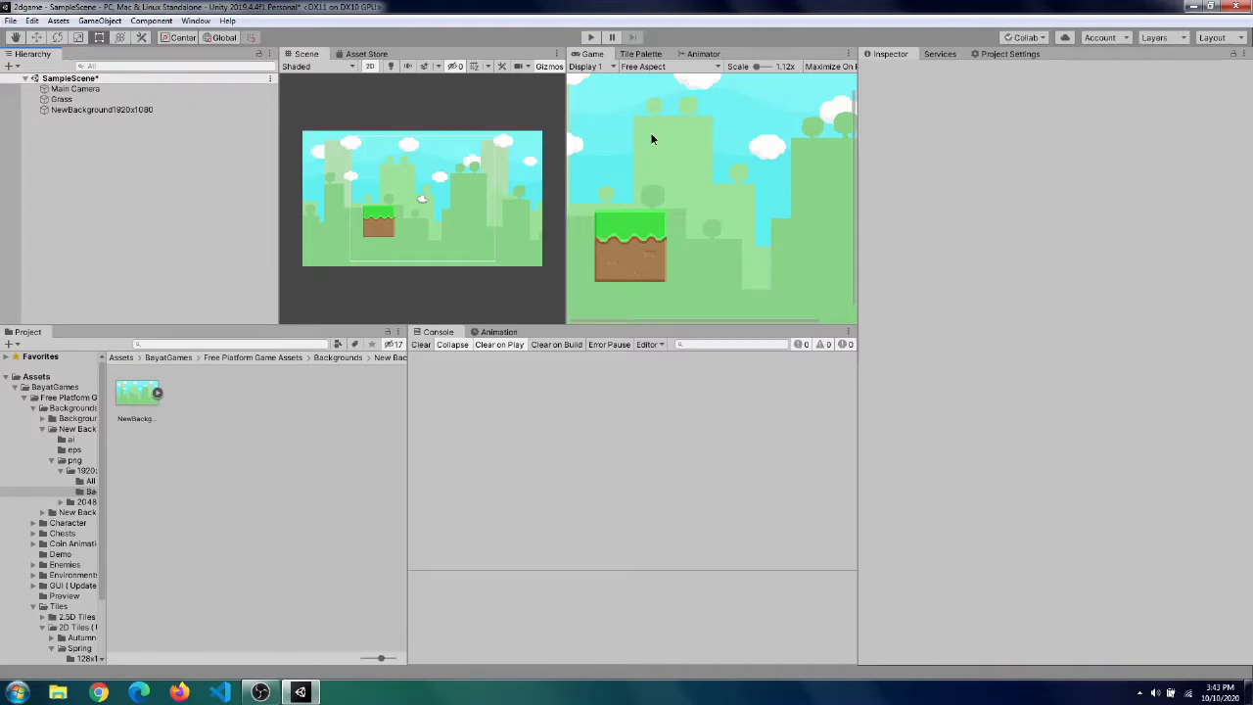
- Create a sorting layer named Background, starting from the background sprite's settings, and move it above Default
{"action": "left_click", "coordinate": [102, 111]}
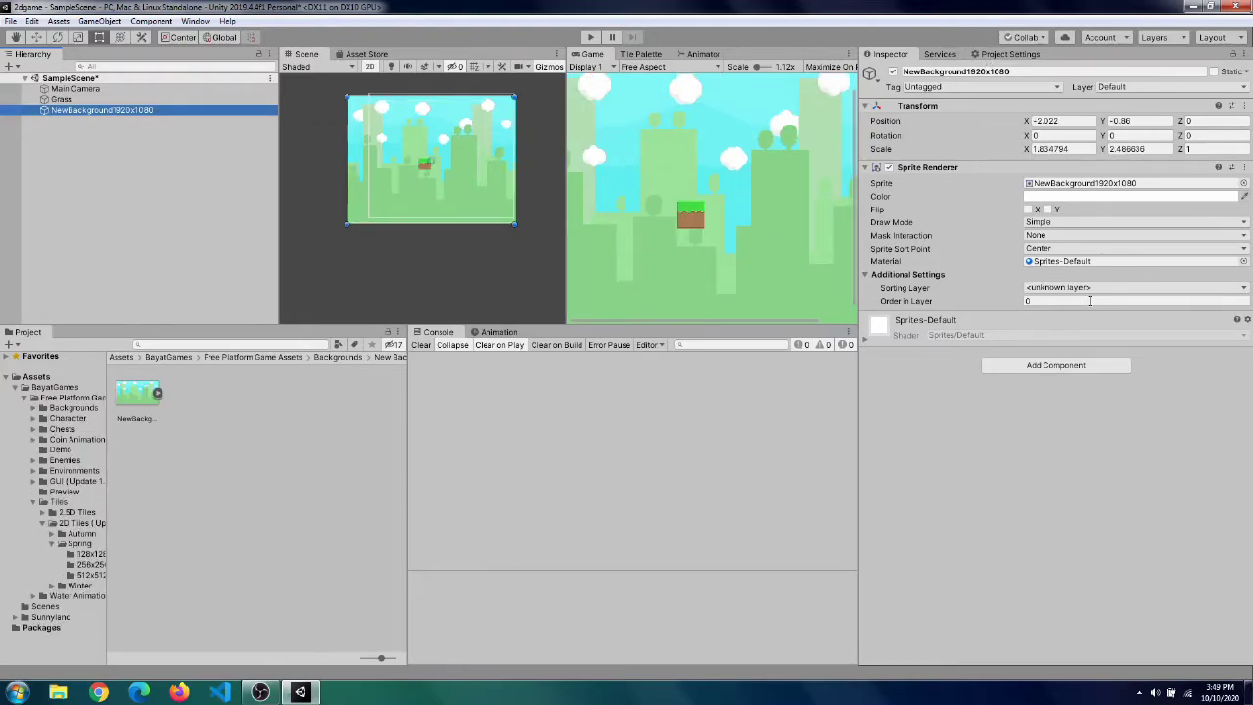
{"action": "left_click", "coordinate": [1114, 287]}
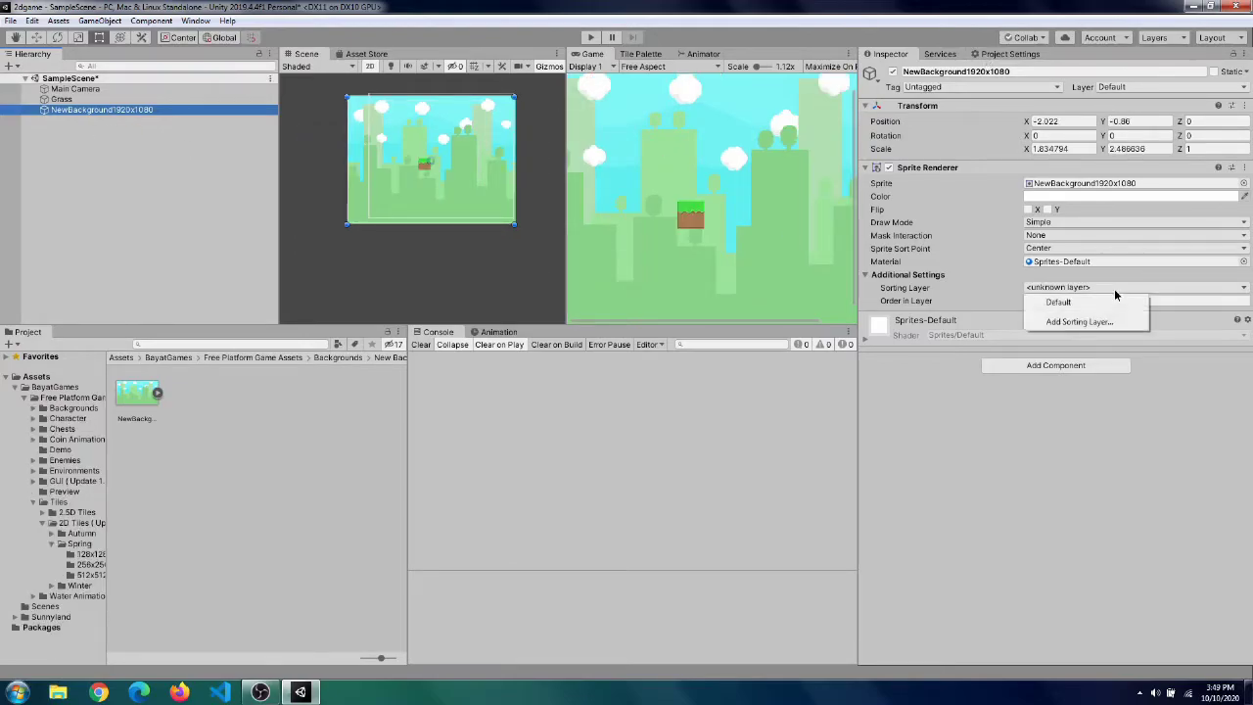
{"action": "left_click", "coordinate": [1079, 322]}
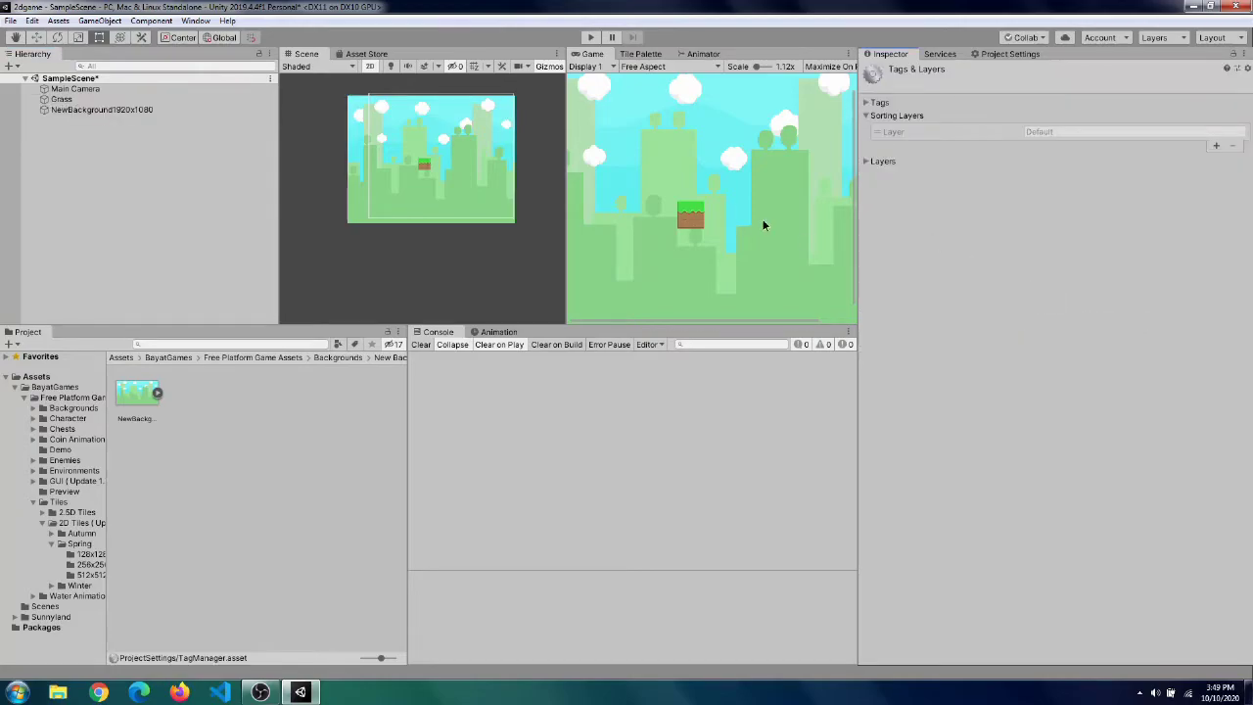
{"action": "left_click", "coordinate": [1216, 145]}
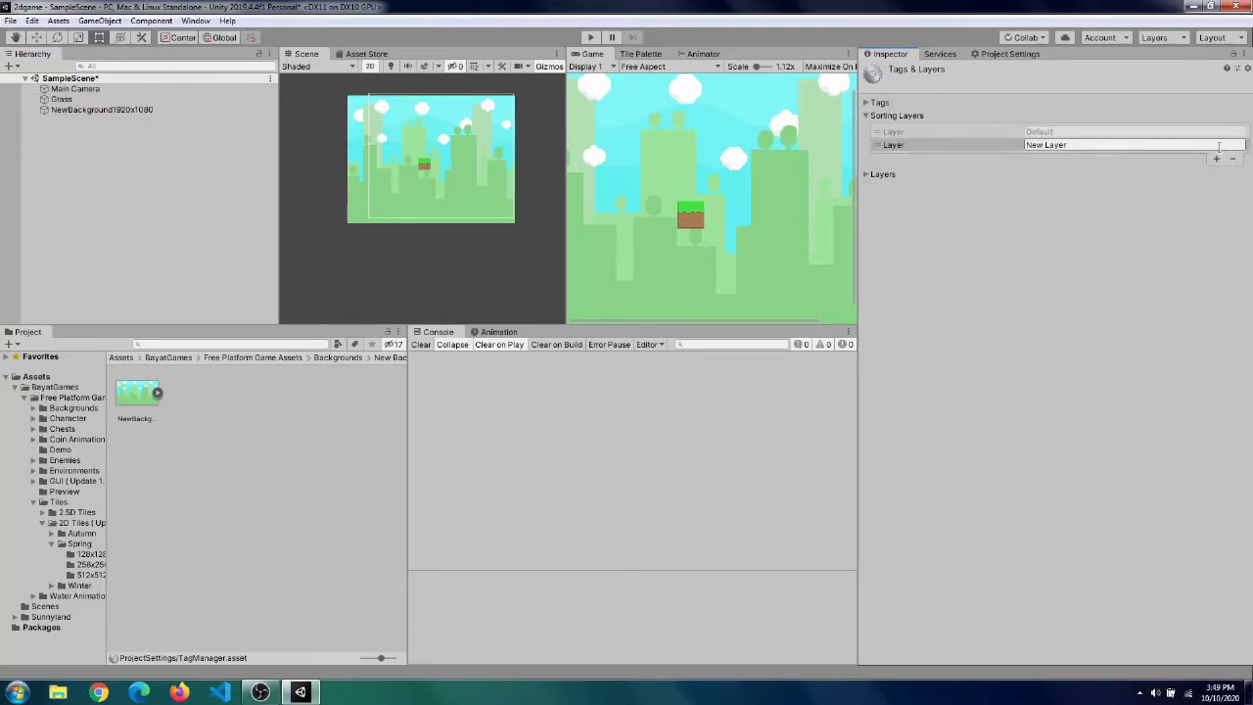
{"action": "double_click", "coordinate": [1055, 145]}
{"action": "triple_click", "coordinate": [1025, 145]}
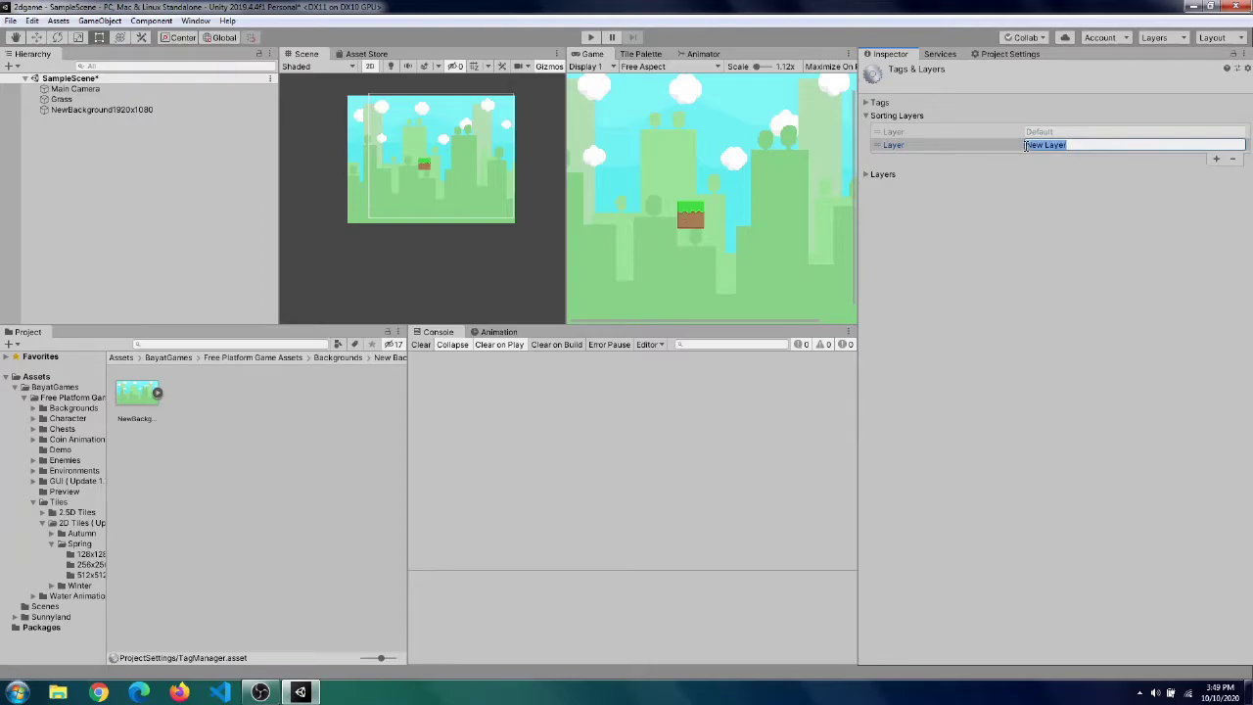
{"action": "key", "text": "BackSpace"}
{"action": "type", "text": "Background"}
{"action": "key", "text": "Return"}
{"action": "left_click", "coordinate": [879, 147]}
{"action": "left_click_drag", "start_coordinate": [879, 147], "coordinate": [879, 132]}
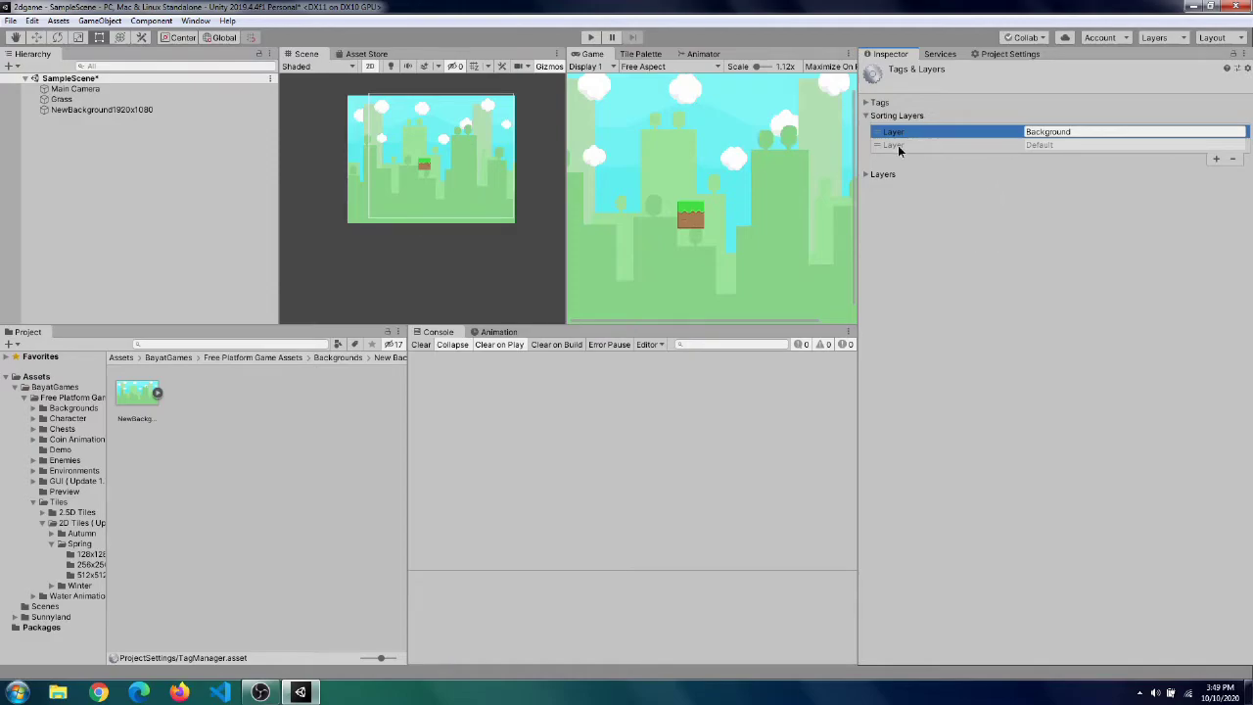
- Add another sorting layer named Foreground below Default
{"action": "left_click", "coordinate": [1216, 158]}
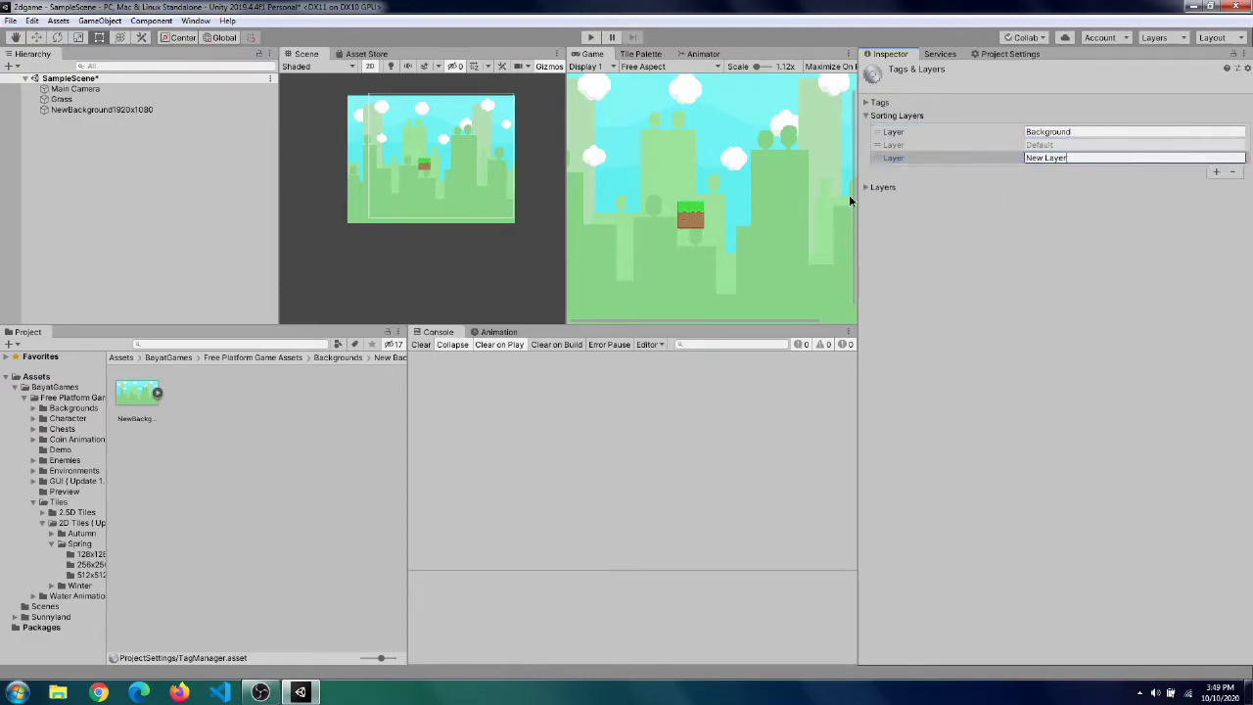
{"action": "key", "text": "ctrl+a"}
{"action": "key", "text": "BackSpace"}
{"action": "key", "text": "Return"}
- Assign the NewBackground1920x1080 object to the Background sorting layer and deselect it
{"action": "left_click", "coordinate": [156, 108]}
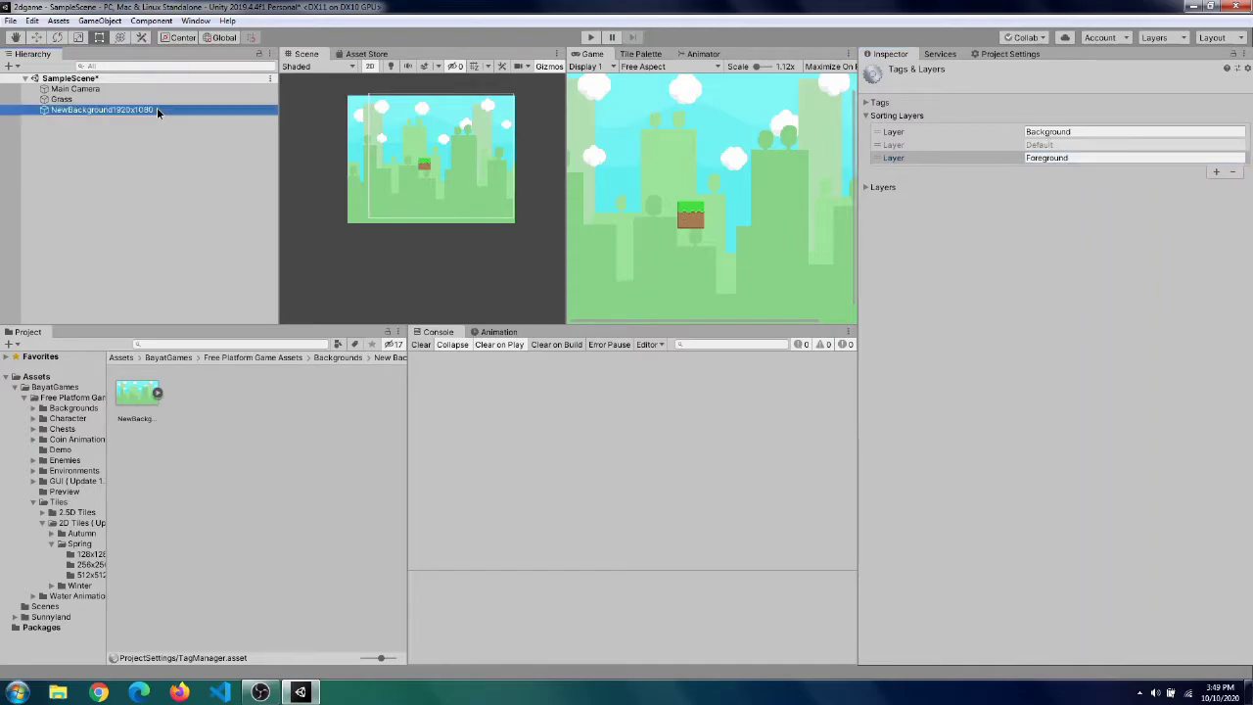
{"action": "left_click", "coordinate": [1059, 287]}
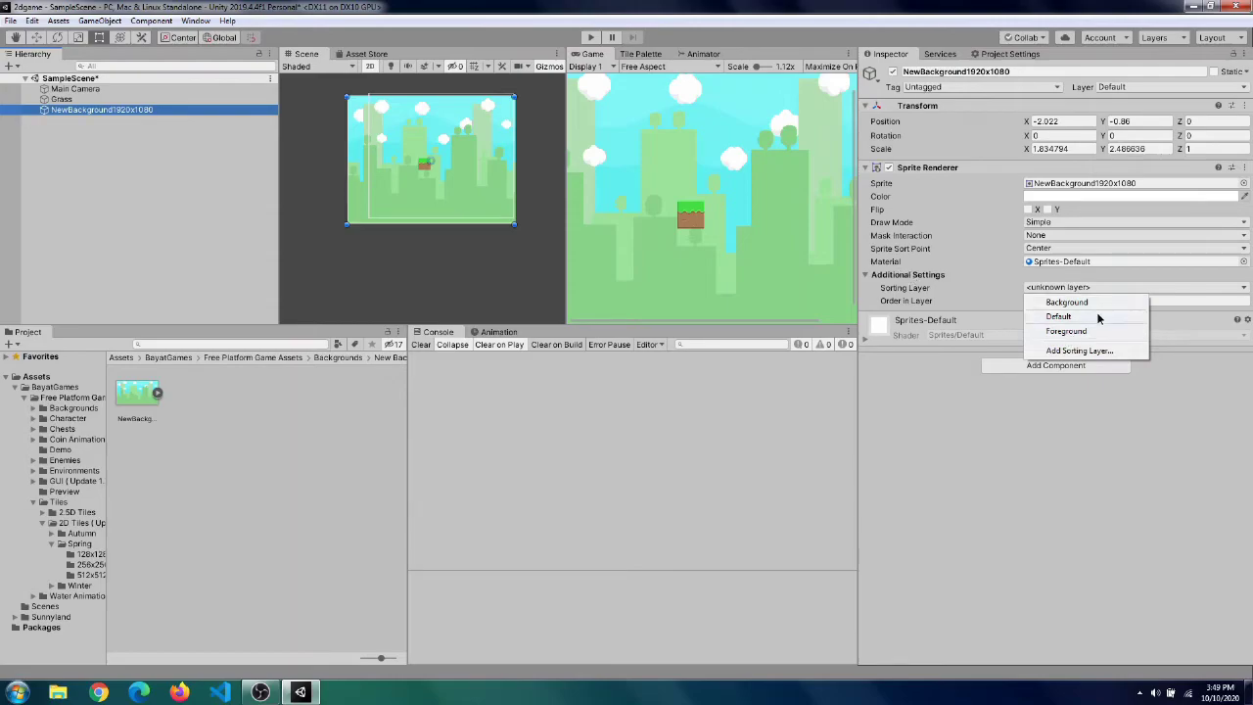
{"action": "left_click", "coordinate": [1093, 303]}
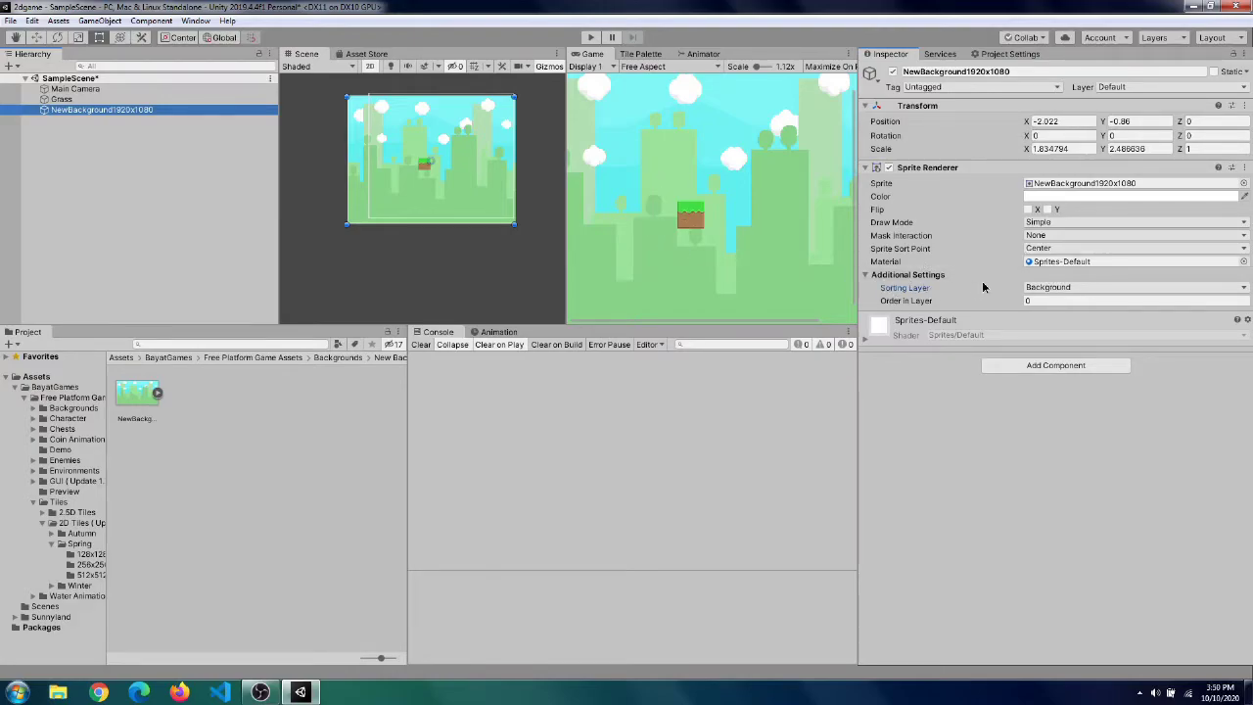
{"action": "left_click", "coordinate": [884, 276]}
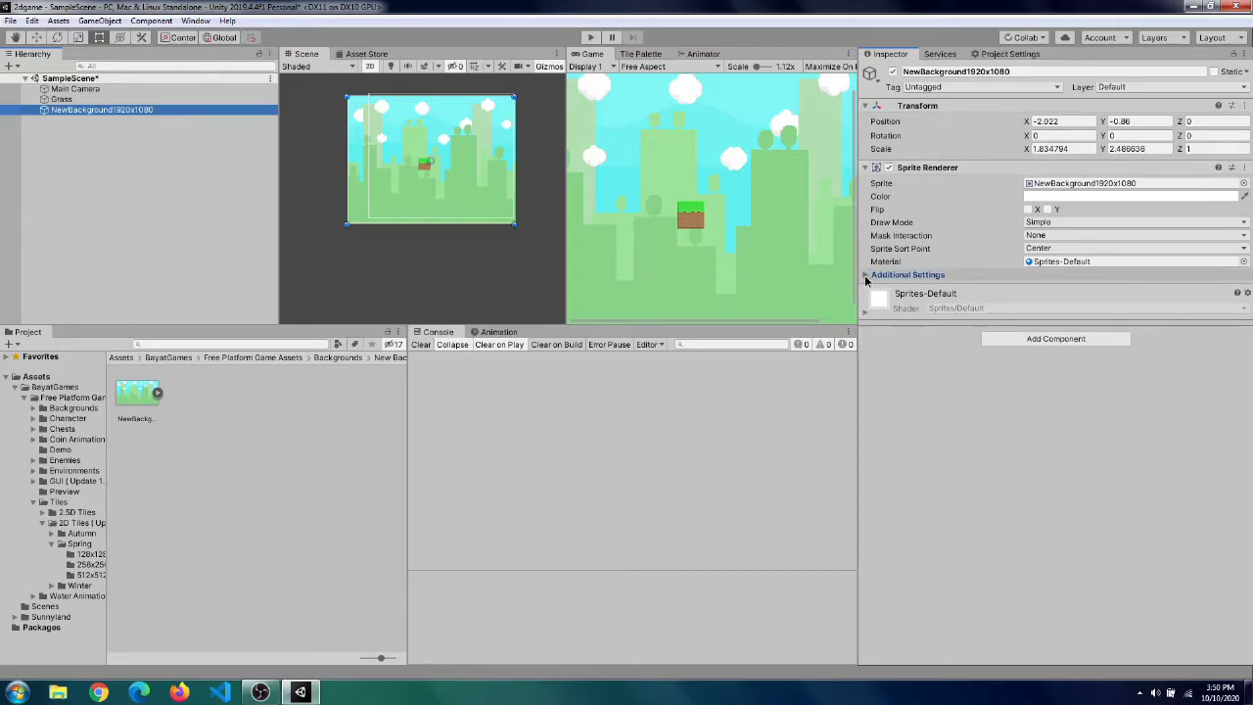
{"action": "left_click", "coordinate": [870, 275]}
{"action": "left_click", "coordinate": [313, 635]}
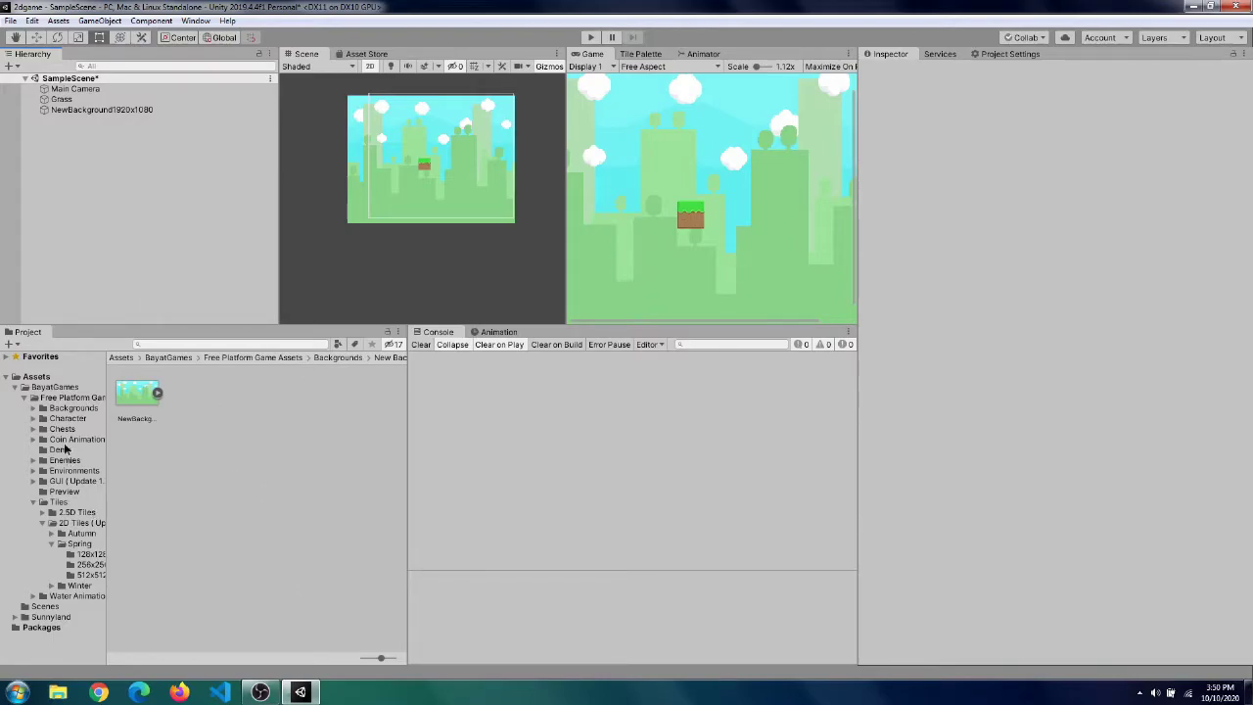
- Collapse the Tiles folder and open the 2x png folder of Coin Animation
{"action": "left_click", "coordinate": [32, 502]}
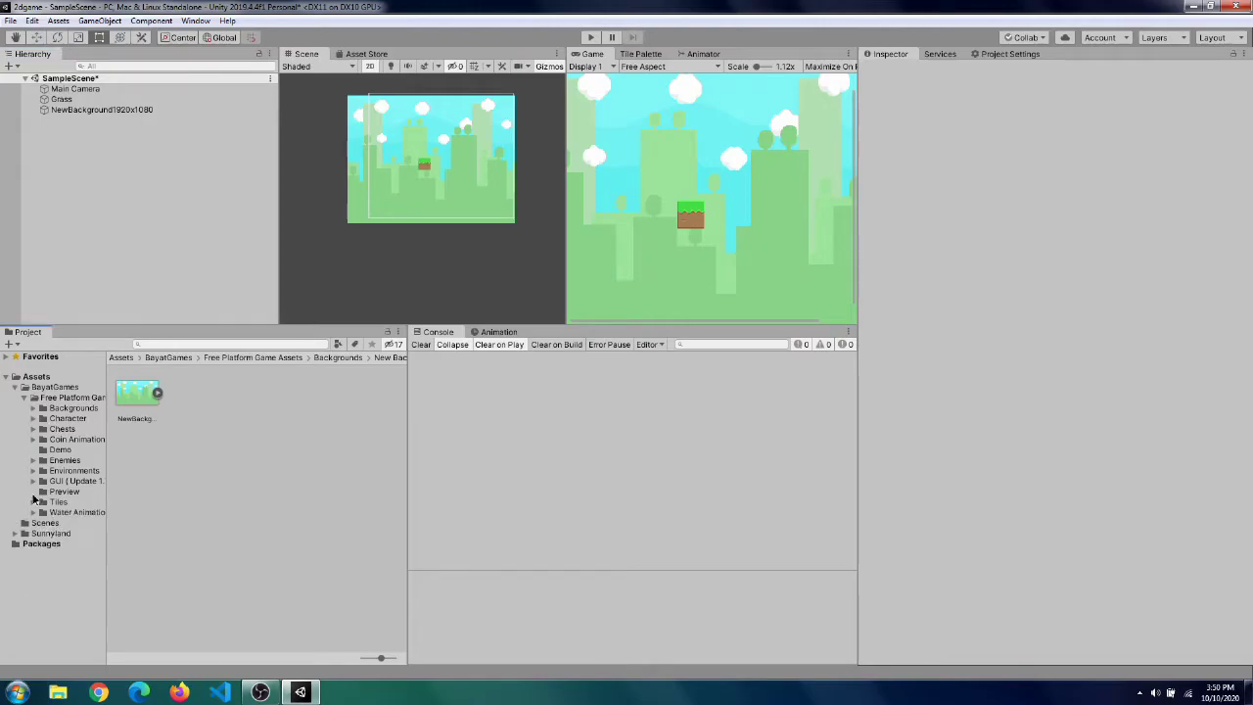
{"action": "left_click", "coordinate": [32, 439]}
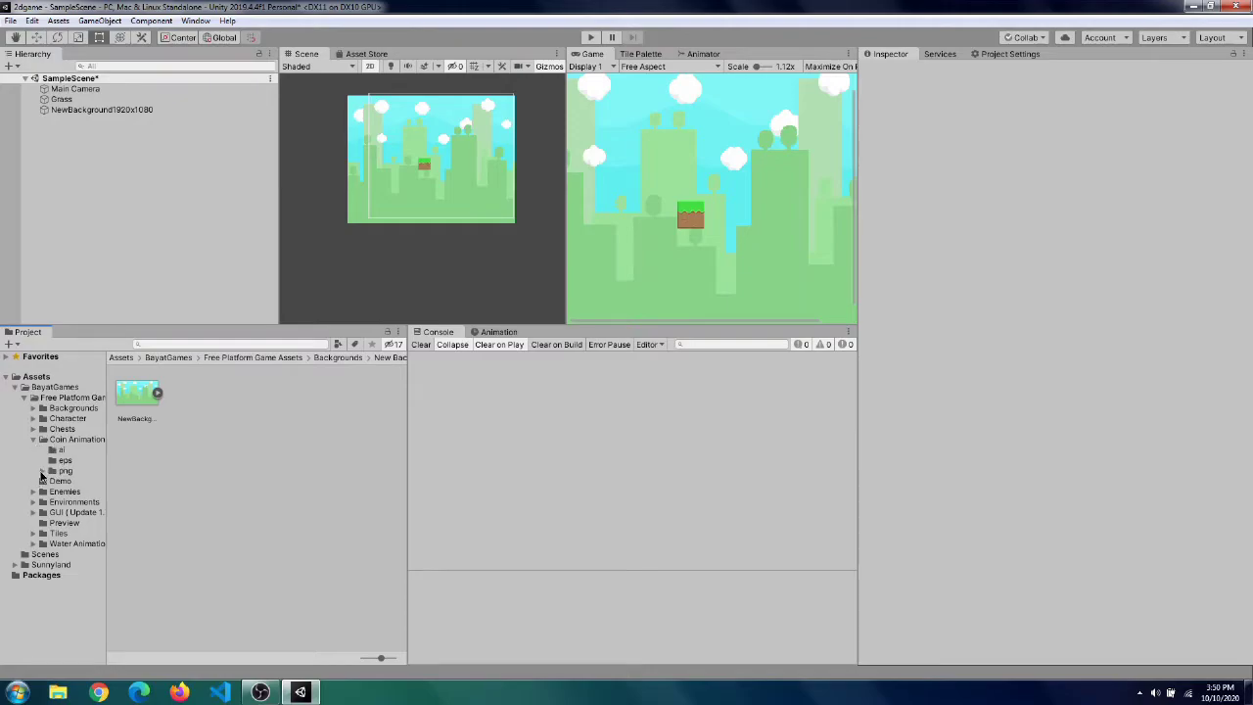
{"action": "left_click", "coordinate": [42, 471]}
{"action": "left_click", "coordinate": [67, 481]}
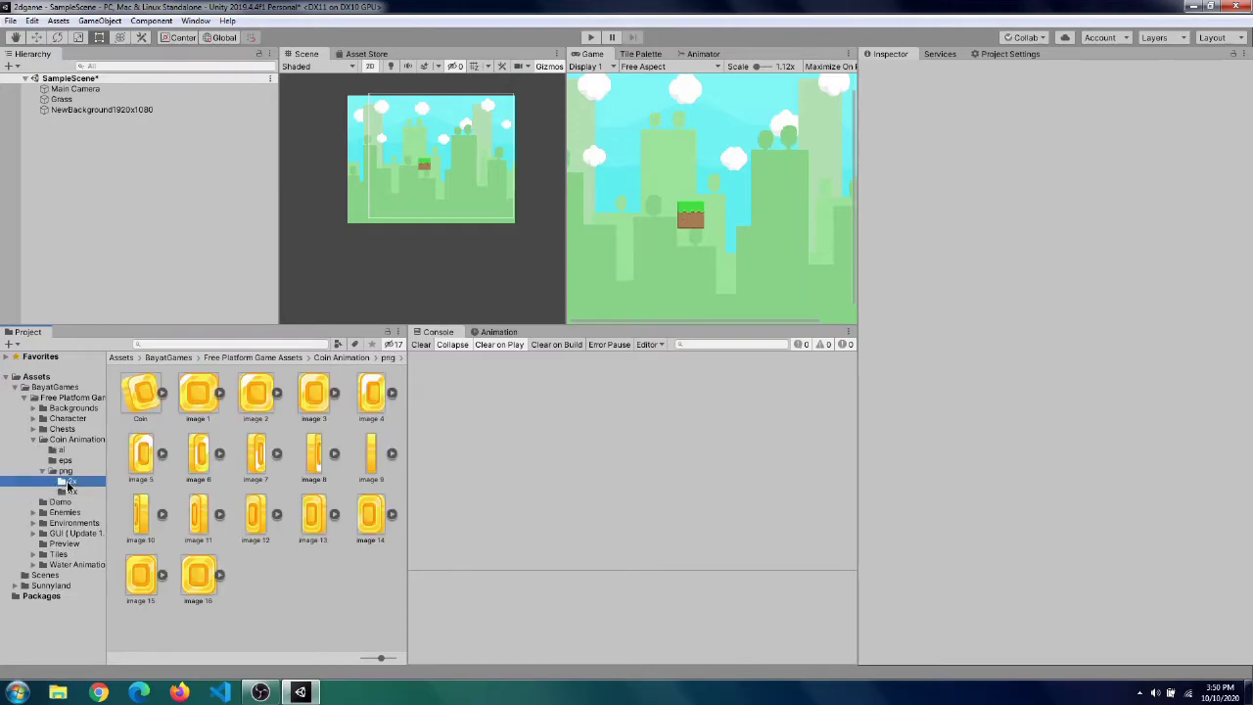
- Add coin frames image 1 through image 16 together to the scene hierarchy to start a new animation
{"action": "left_click", "coordinate": [201, 401]}
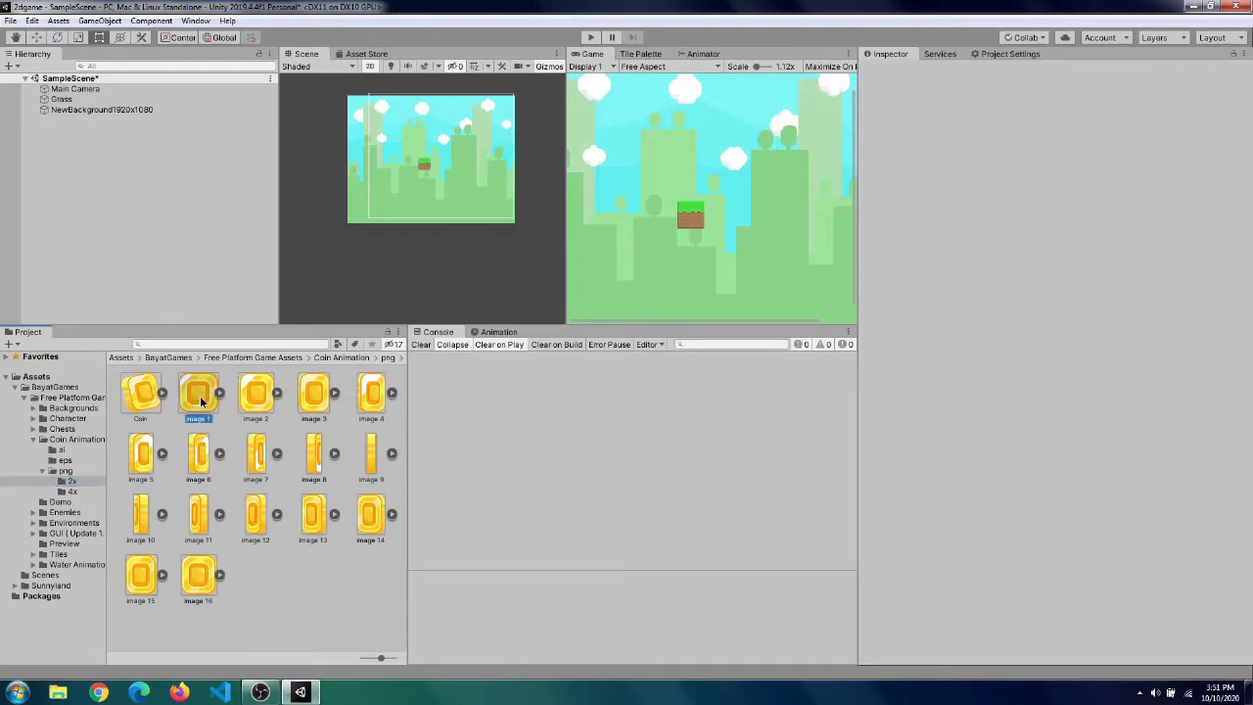
{"action": "left_click", "coordinate": [198, 585], "text": "shift"}
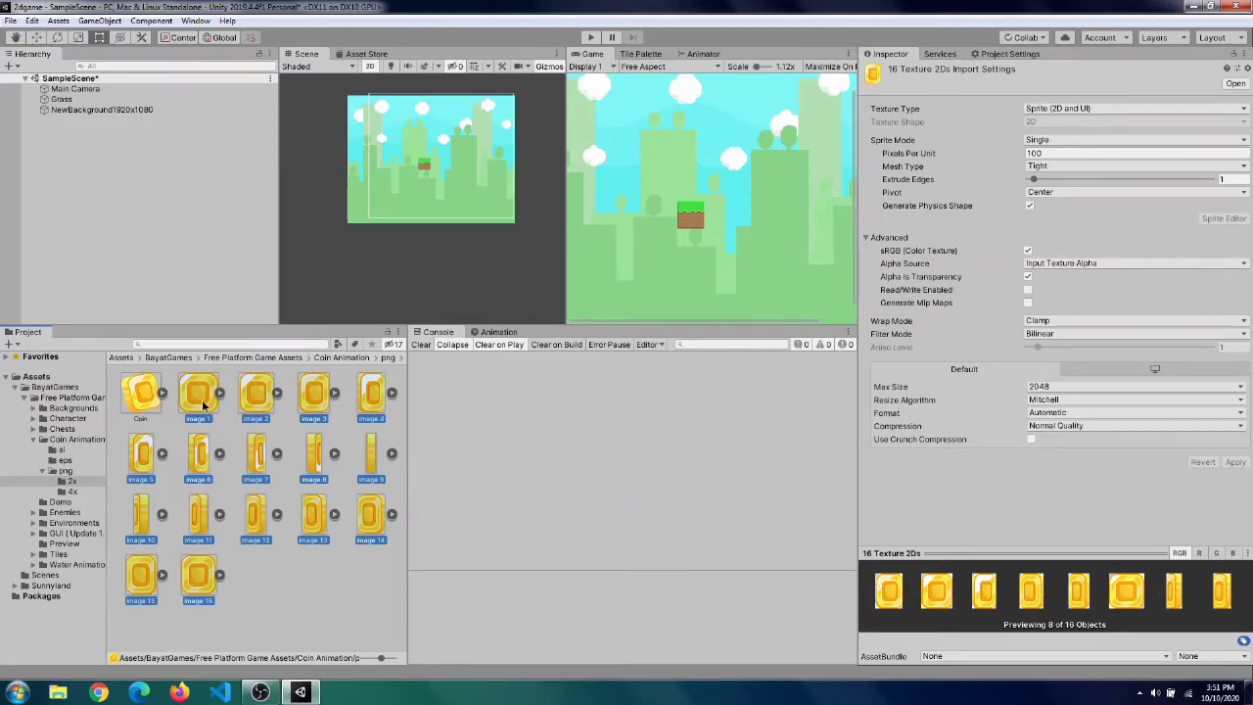
{"action": "left_click_drag", "start_coordinate": [208, 410], "coordinate": [186, 271]}
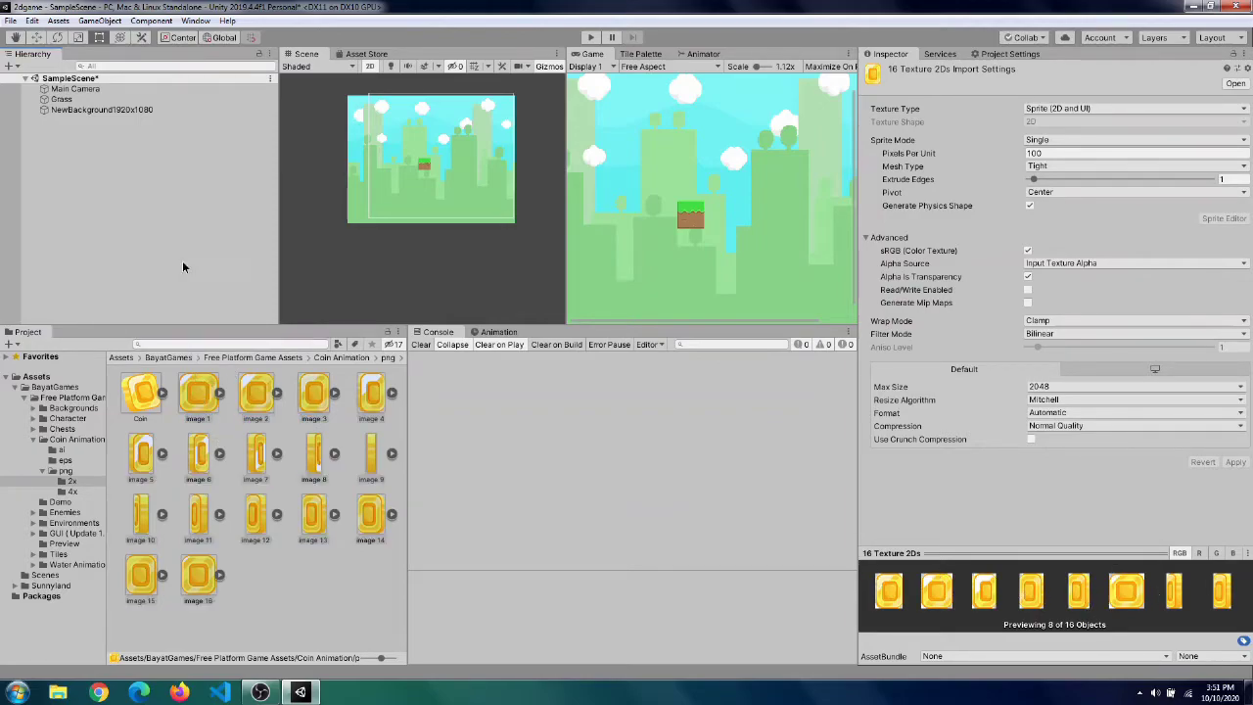
{"action": "left_click_drag", "start_coordinate": [182, 260], "coordinate": [182, 263]}
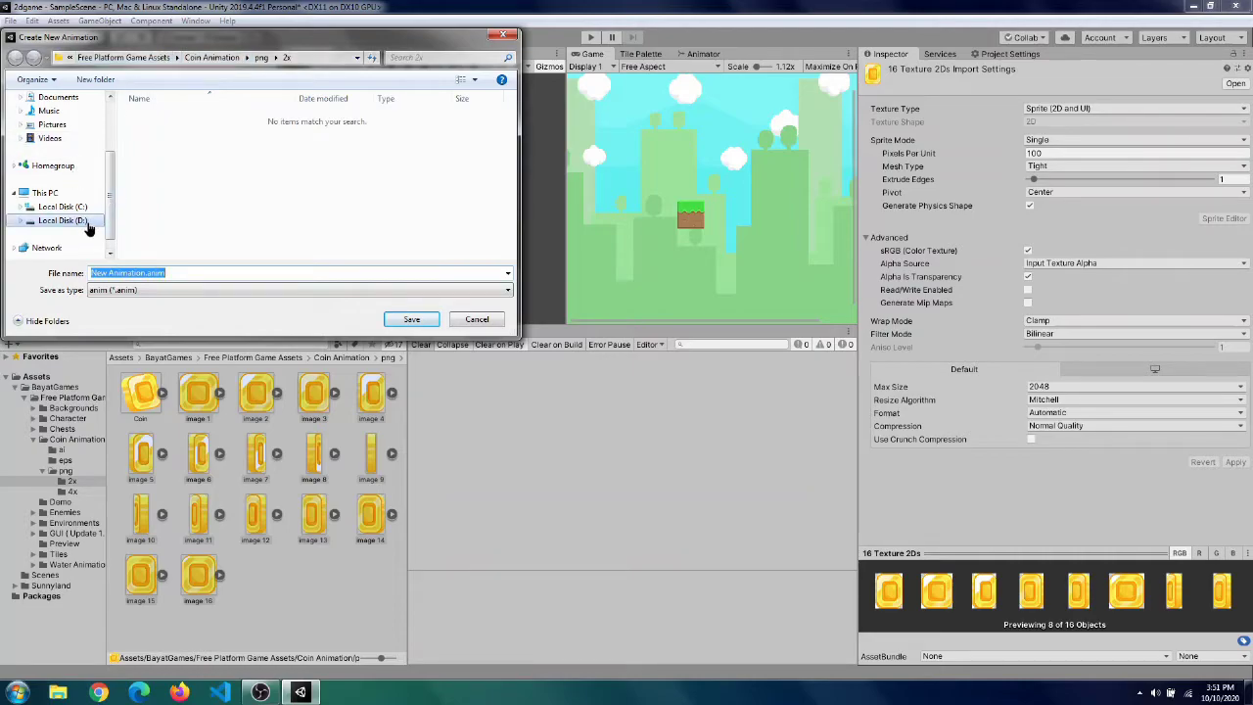
- Browse the animation's save location to the Assets folder of the 2dgame project on Local Disk (D:)
{"action": "left_click", "coordinate": [63, 221]}
{"action": "double_click", "coordinate": [161, 145]}
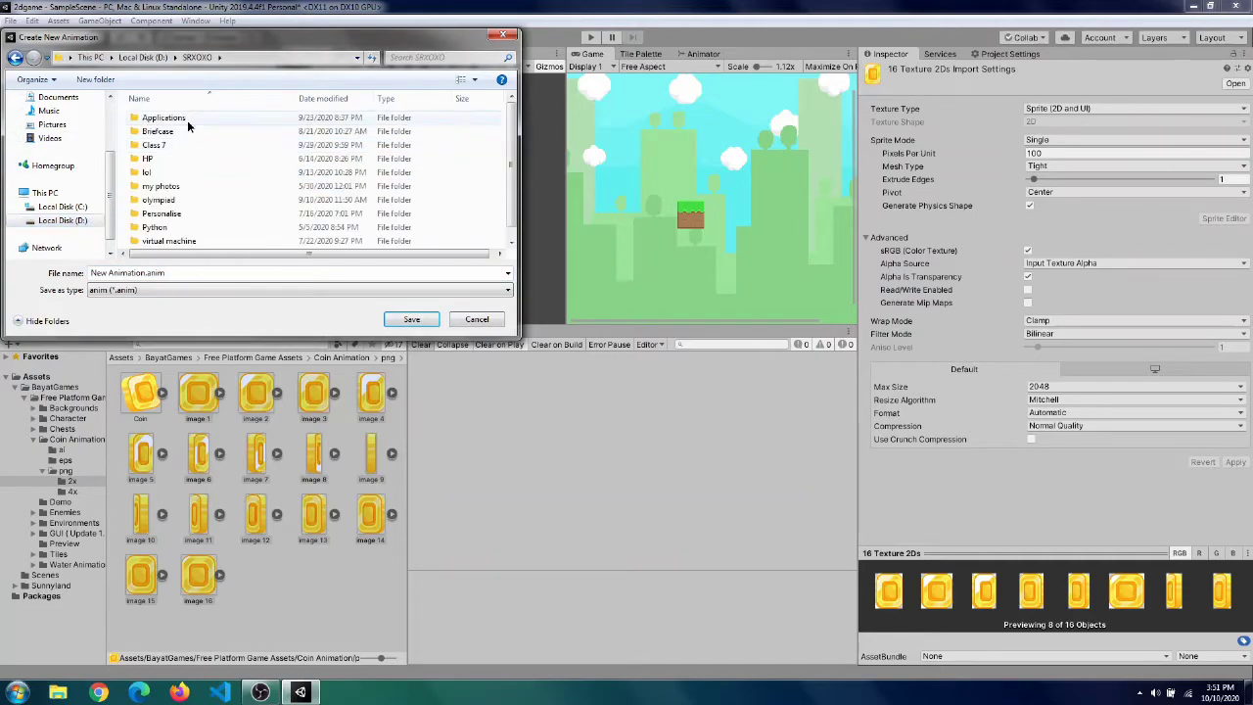
{"action": "double_click", "coordinate": [187, 116]}
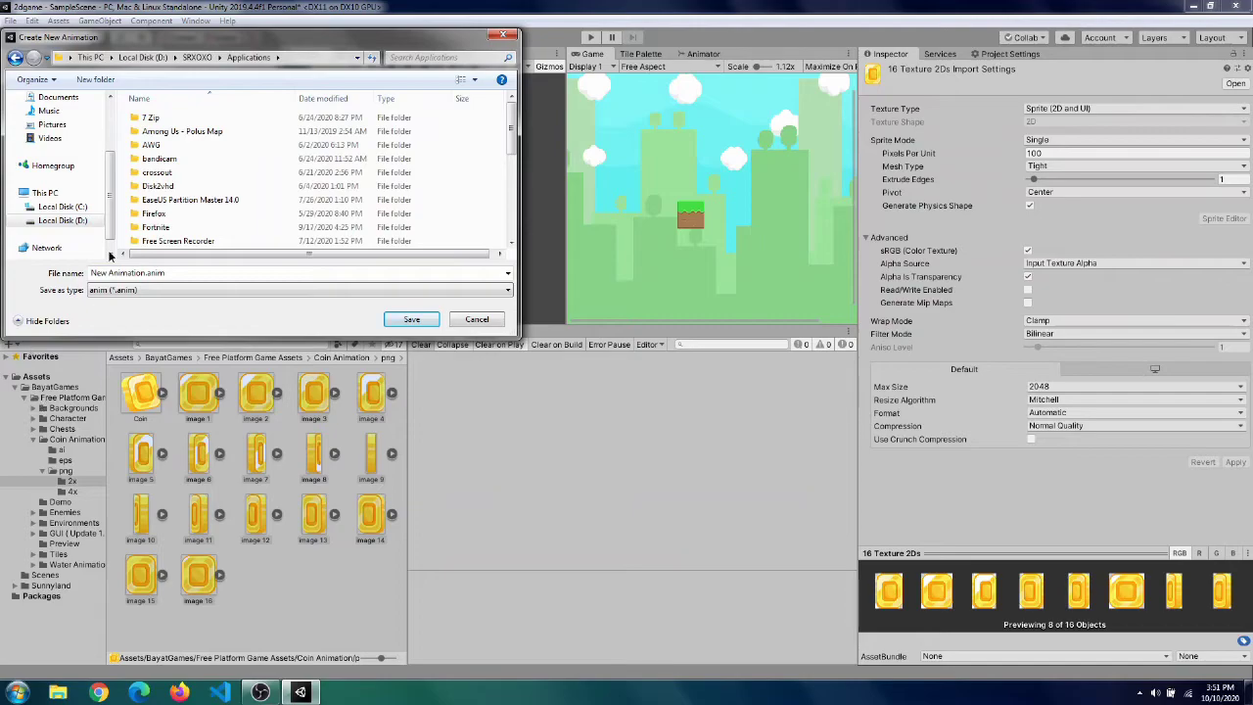
{"action": "scroll", "coordinate": [147, 196], "scroll_direction": "down", "scroll_amount": 4}
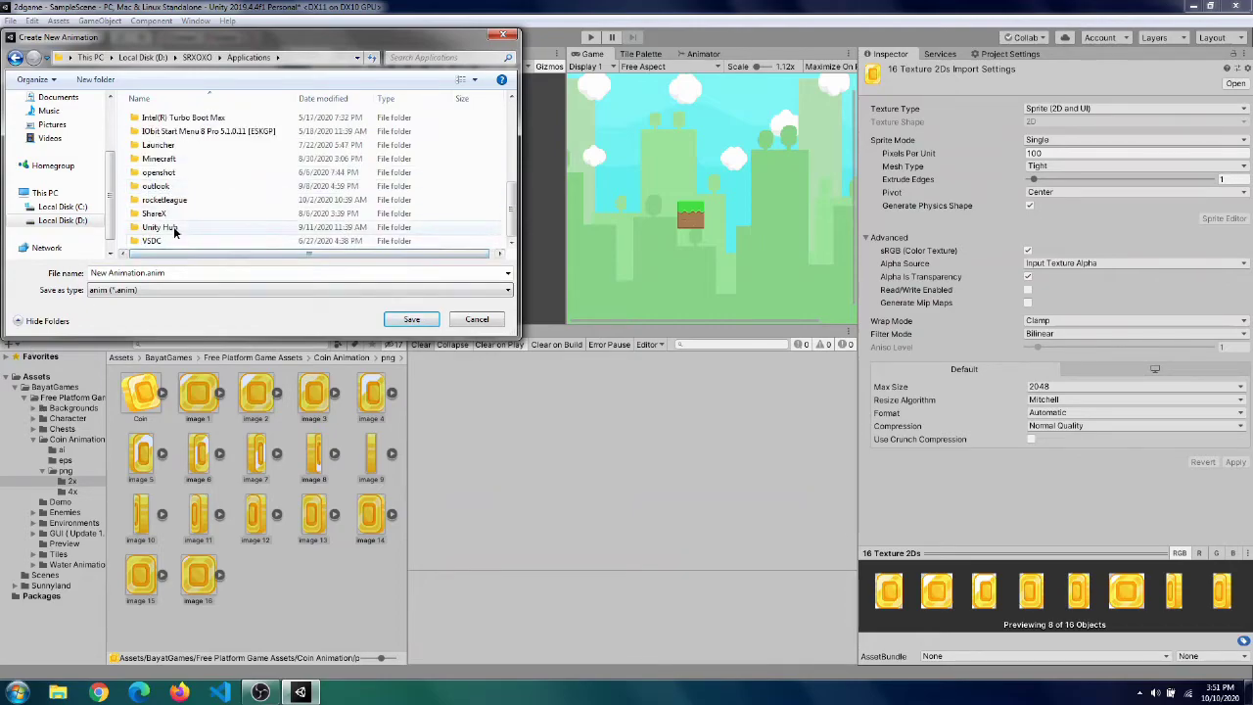
{"action": "double_click", "coordinate": [165, 228]}
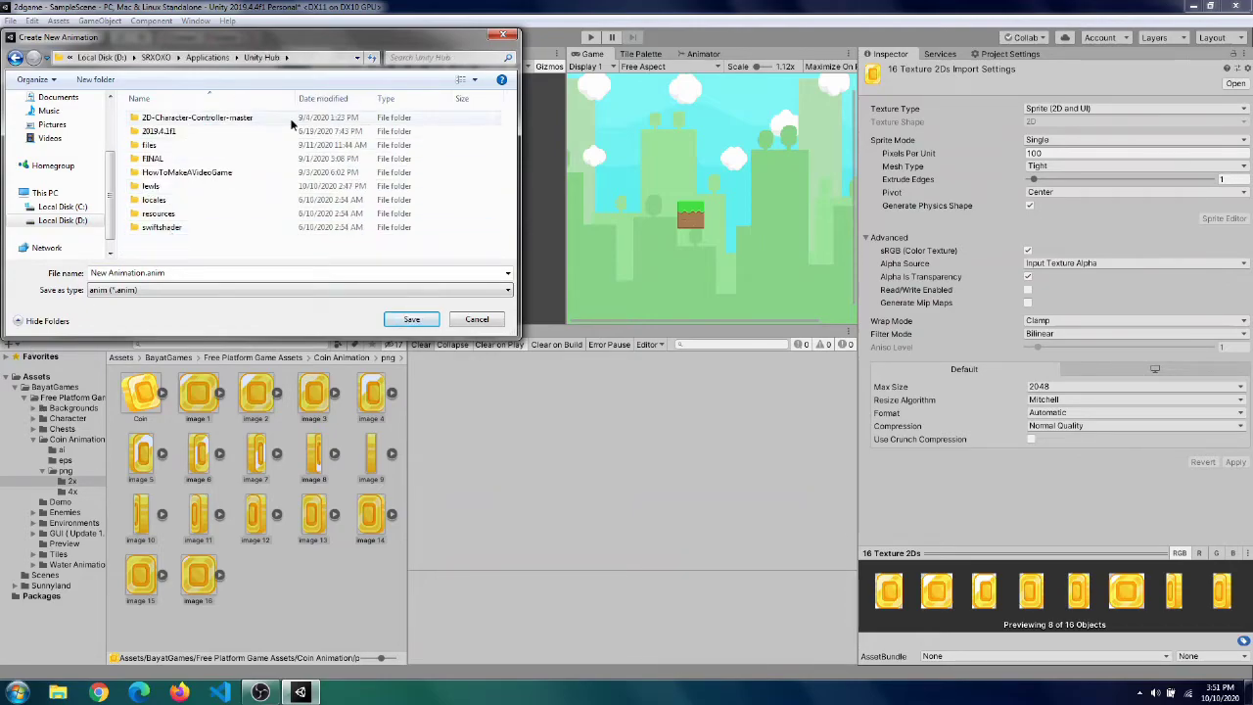
{"action": "double_click", "coordinate": [228, 186]}
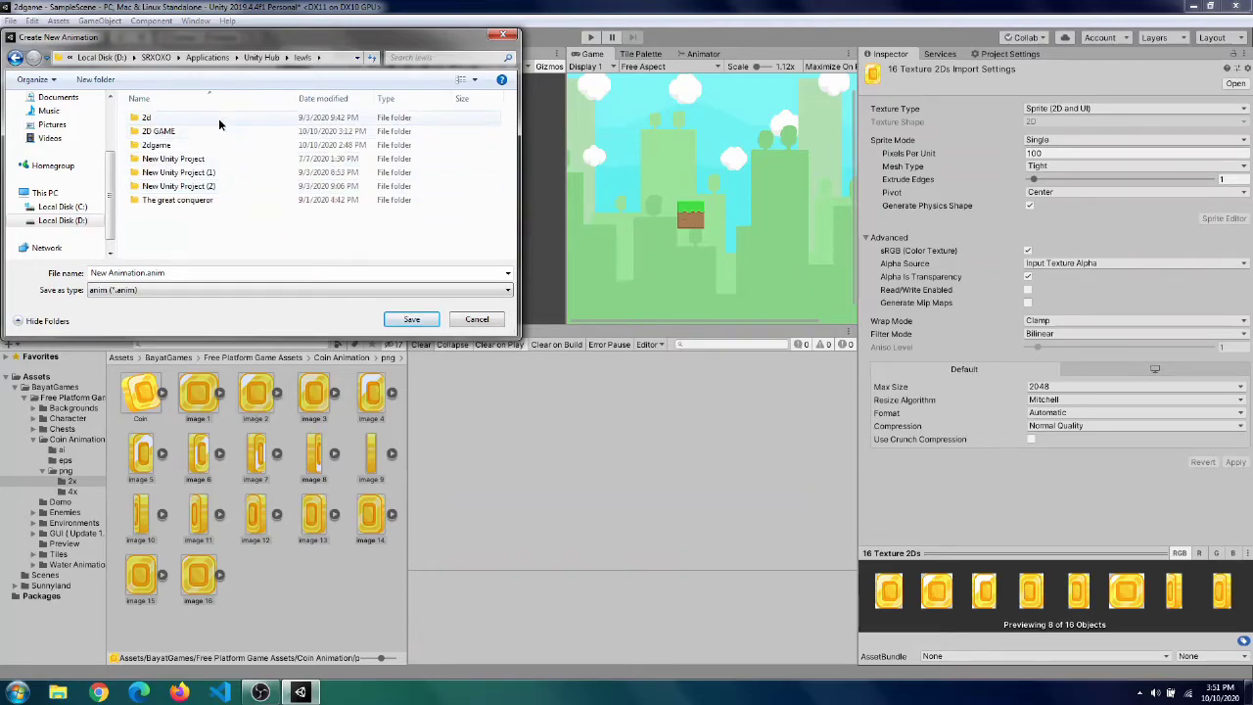
{"action": "double_click", "coordinate": [221, 145]}
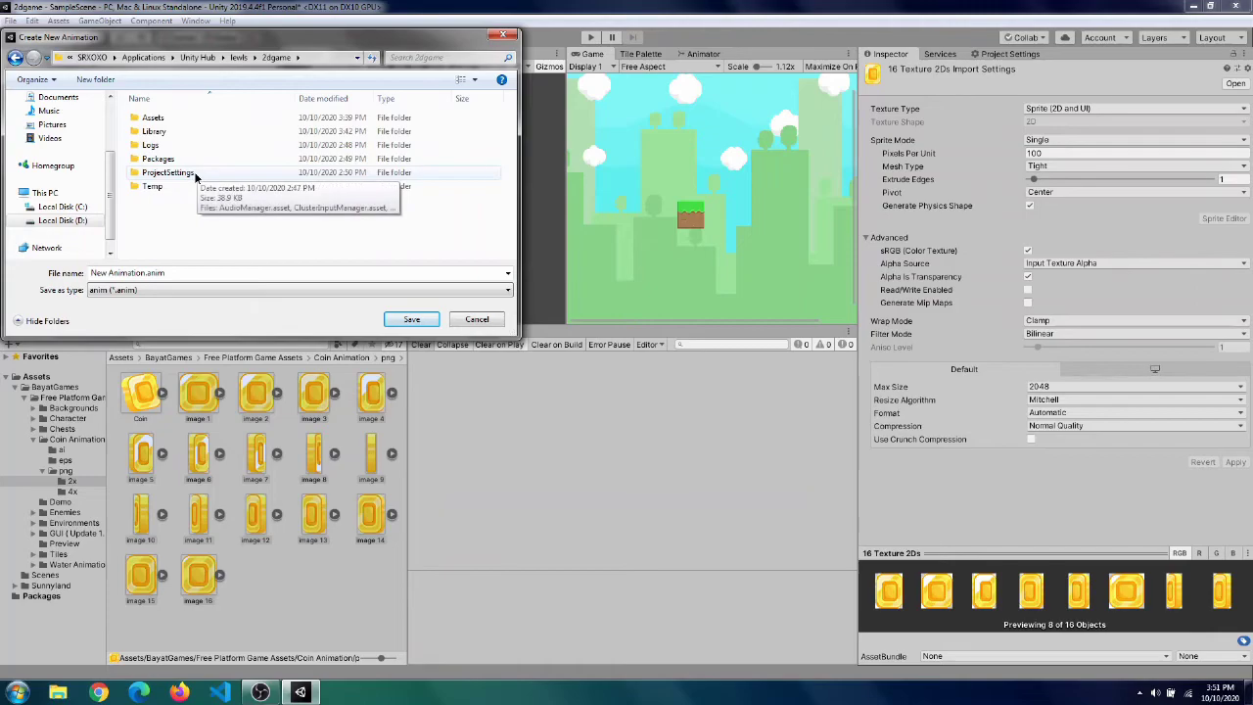
{"action": "double_click", "coordinate": [226, 117]}
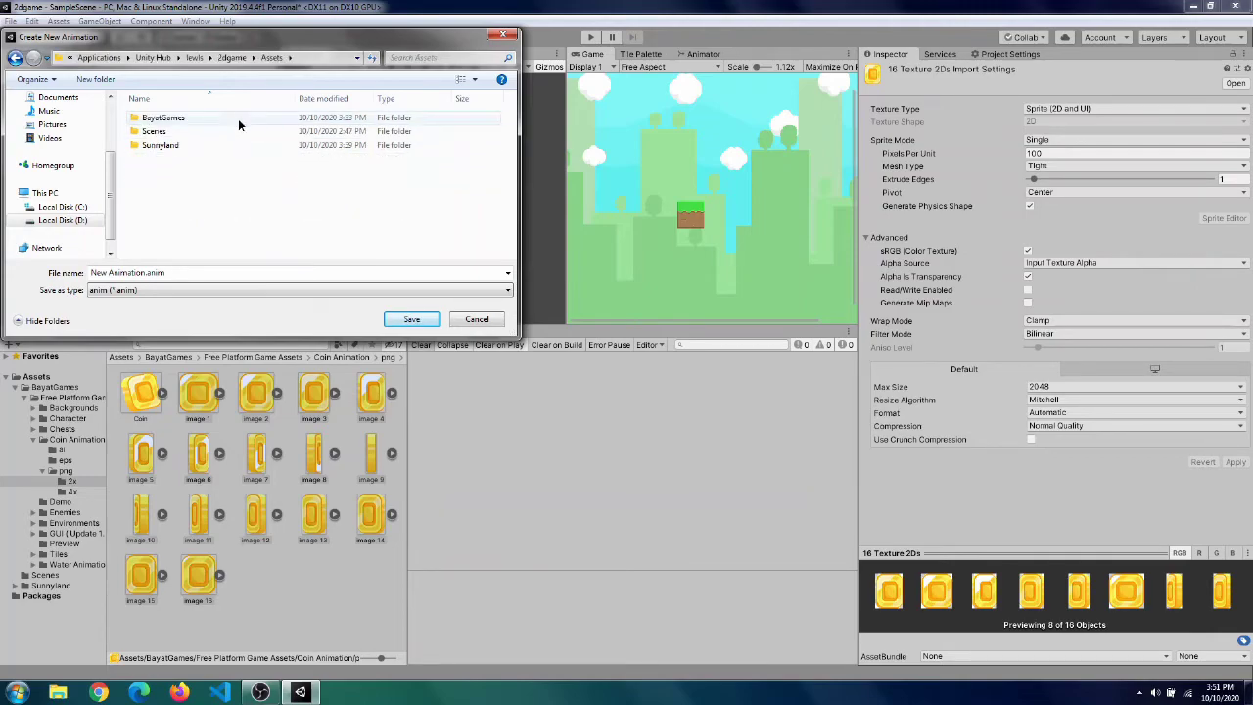
- Create a folder named Animation inside Assets and open it as the save location
{"action": "right_click", "coordinate": [217, 203]}
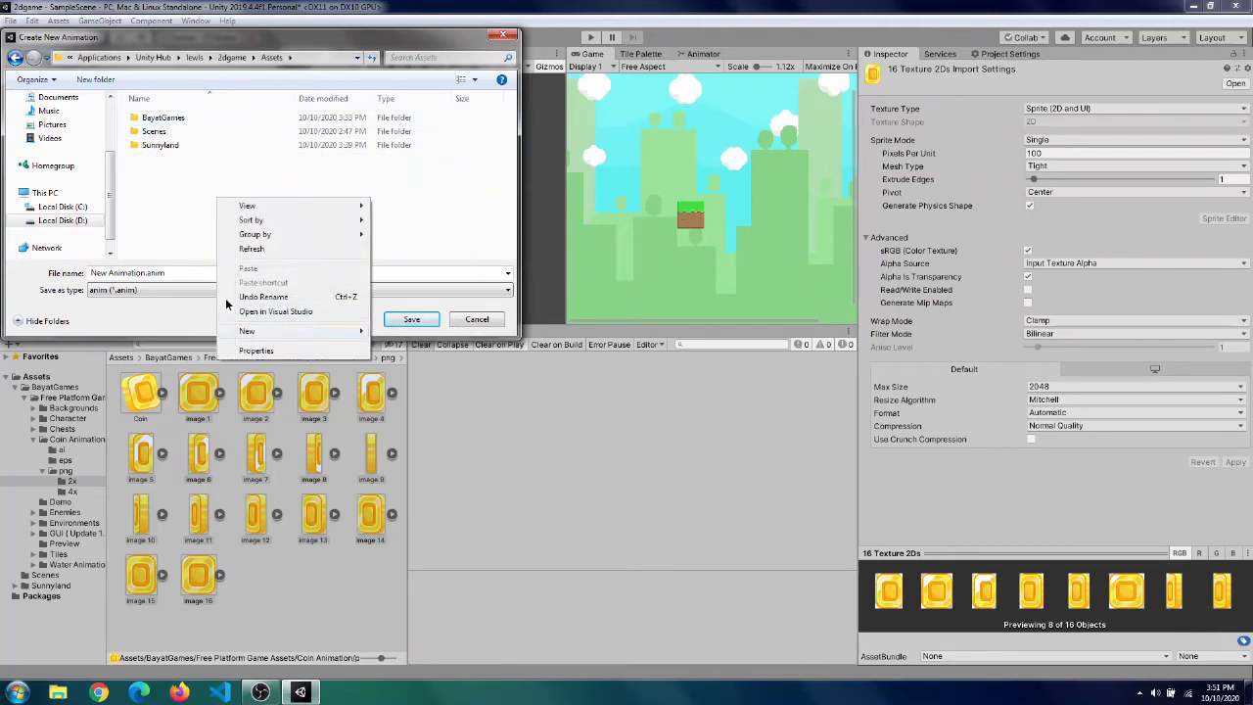
{"action": "left_click", "coordinate": [391, 333]}
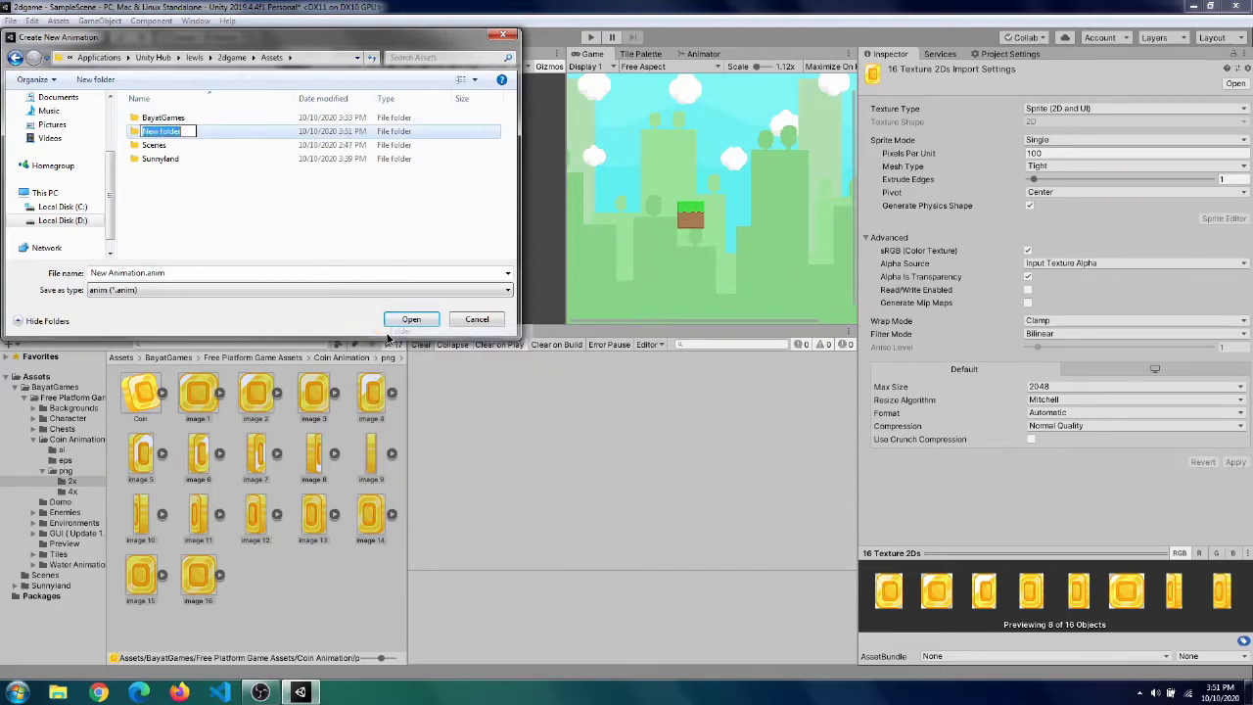
{"action": "type", "text": "aNIMATI"}
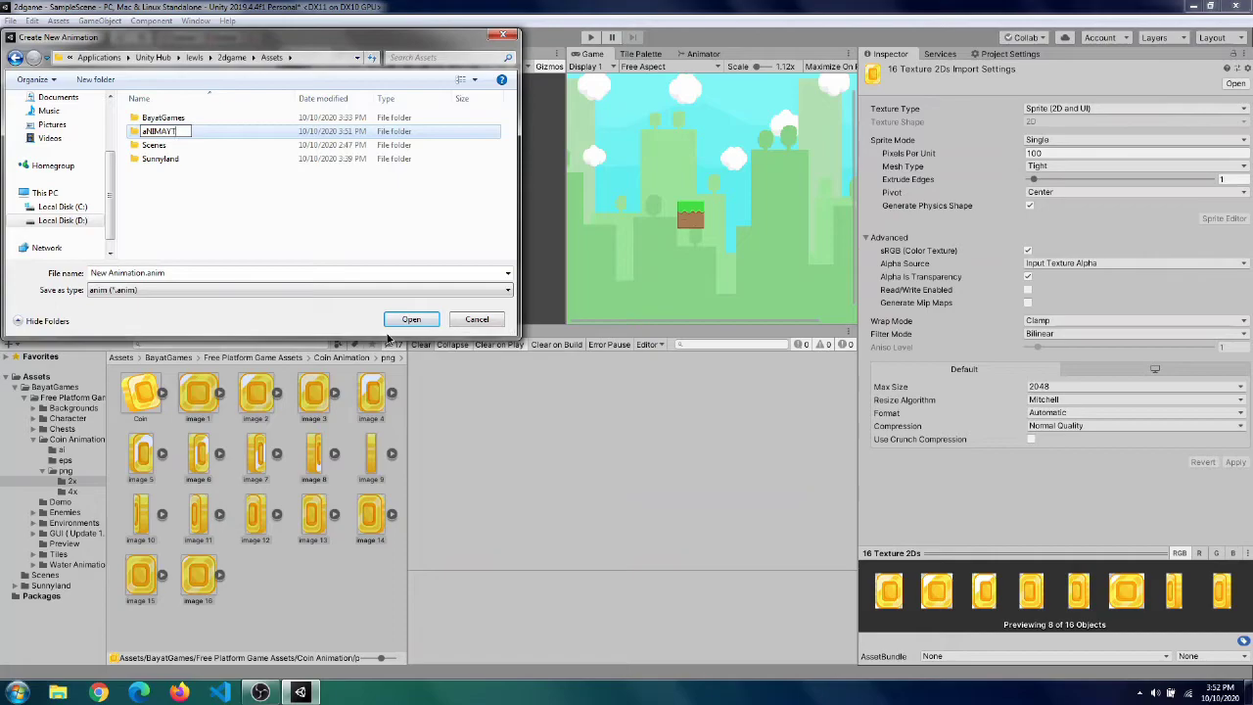
{"action": "key", "text": "BackSpace"}
{"action": "key", "text": "BackSpace"}
{"action": "key", "text": "BackSpace"}
{"action": "key", "text": "BackSpace"}
{"action": "type", "text": "Animation"}
{"action": "left_click", "coordinate": [309, 228]}
{"action": "double_click", "coordinate": [267, 119]}
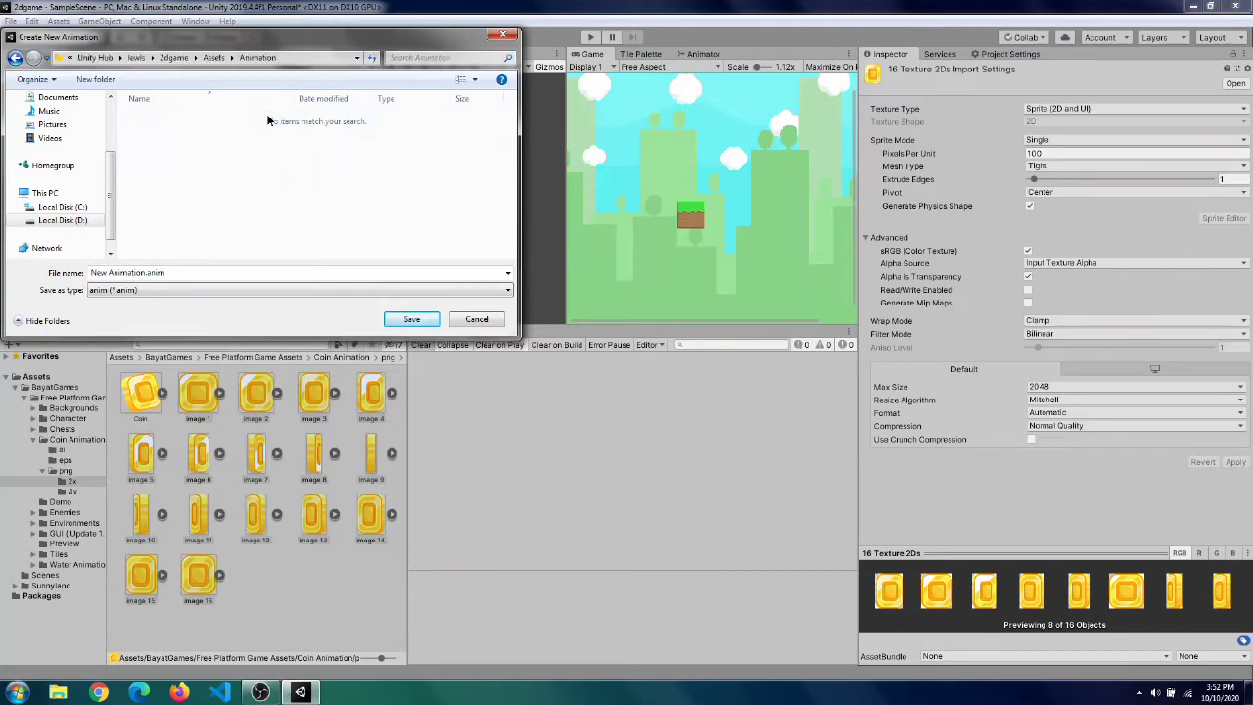
- Save the new animation clip as Coinanimation in the Animation folder
{"action": "left_click", "coordinate": [170, 270]}
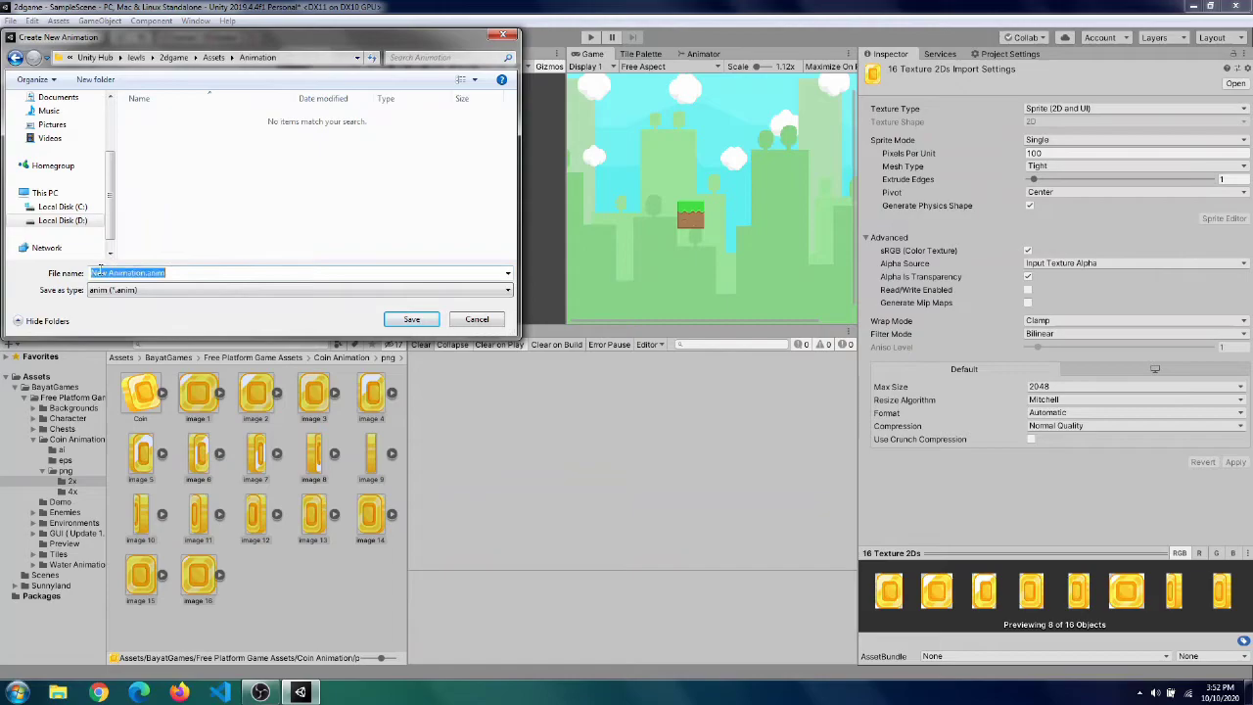
{"action": "key", "text": "BackSpace"}
{"action": "type", "text": "C"}
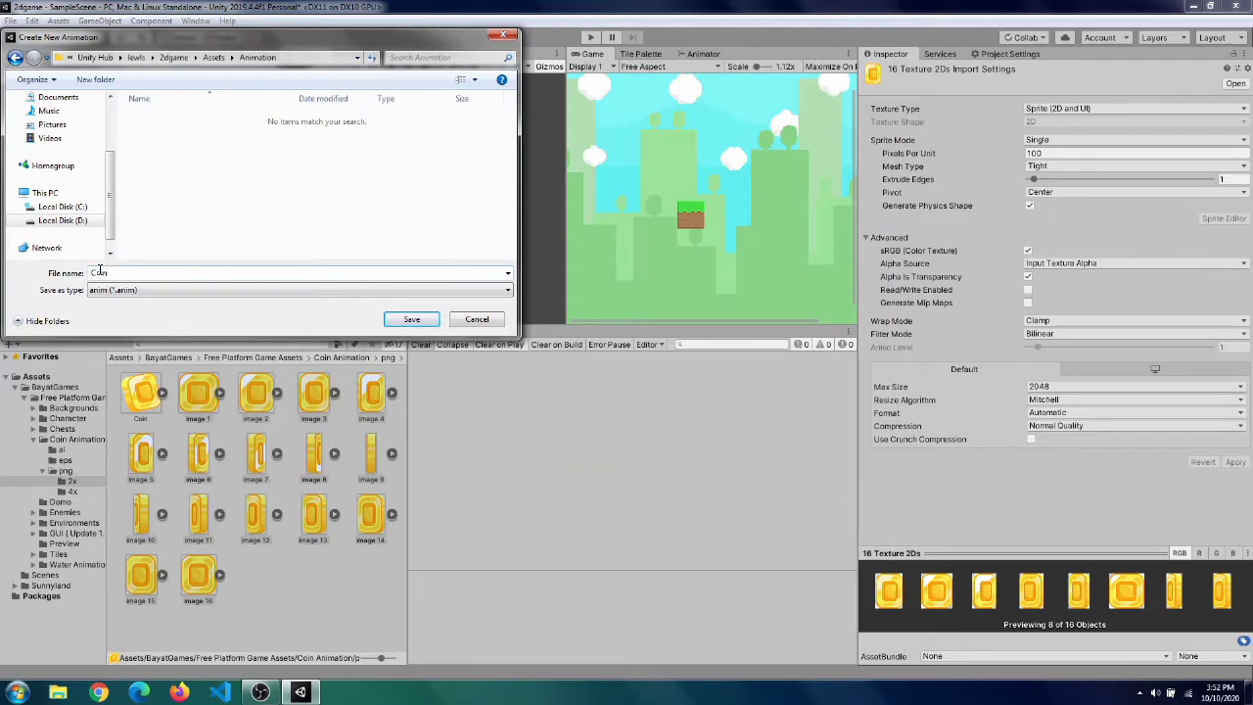
{"action": "type", "text": "oinanimation"}
{"action": "left_click", "coordinate": [410, 321]}
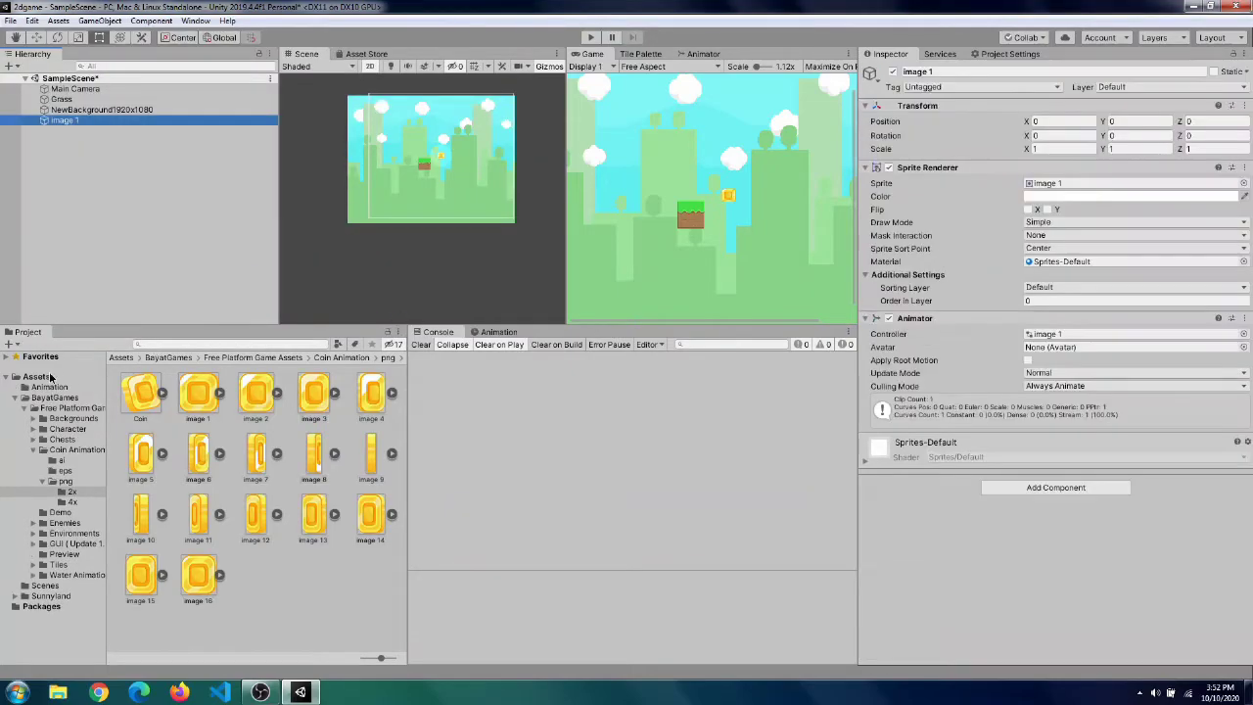
- Collapse the BayatGames folder, open the Animation folder in Assets, and inspect the coin's animator controller and animation clip
{"action": "left_click", "coordinate": [25, 397]}
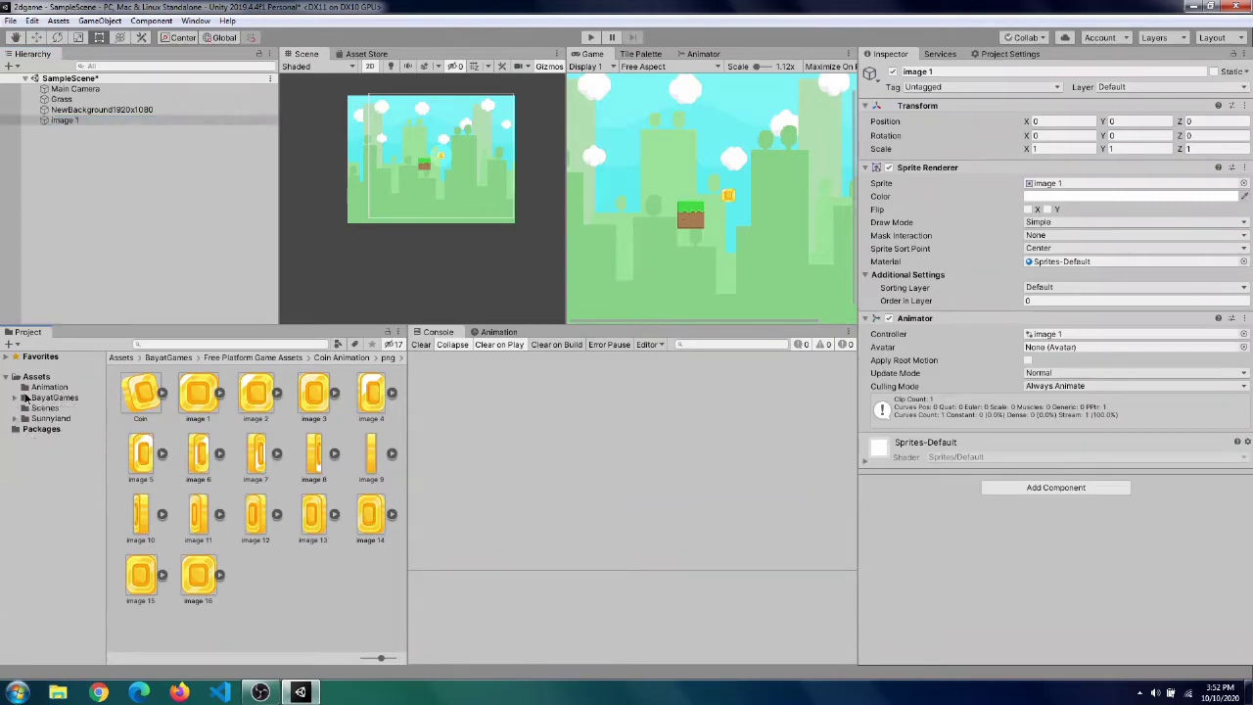
{"action": "left_click", "coordinate": [41, 387]}
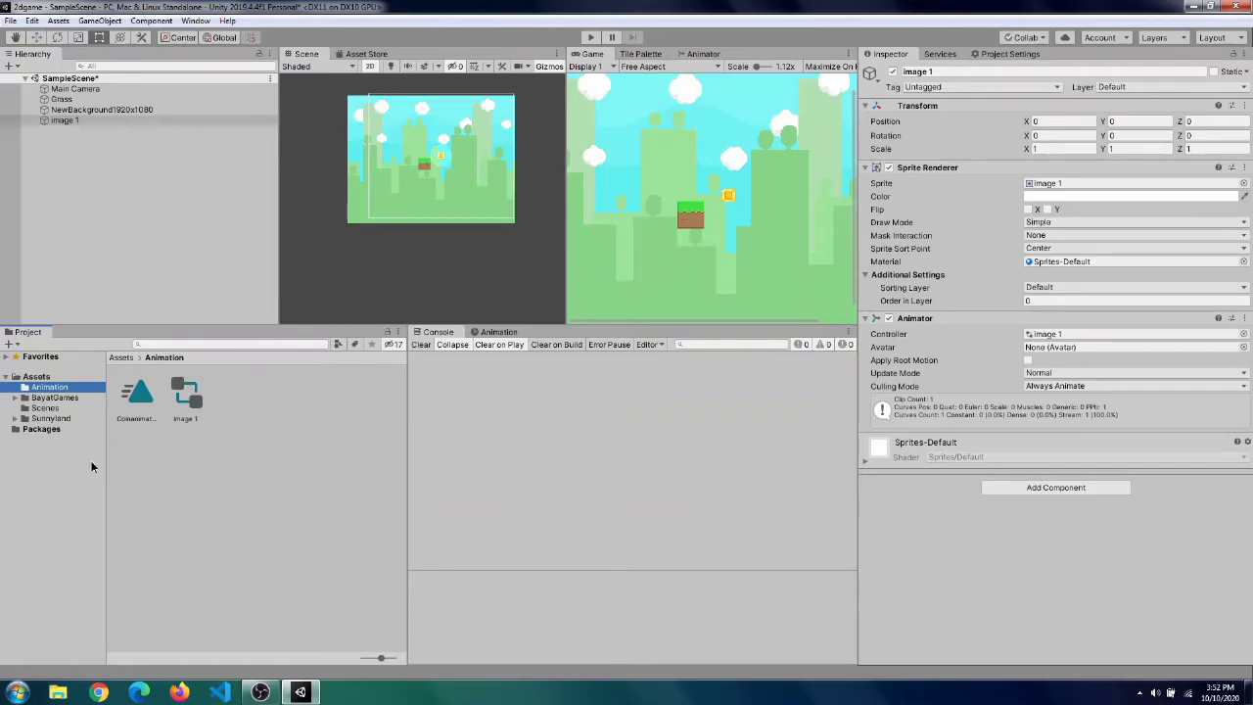
{"action": "left_click", "coordinate": [187, 398]}
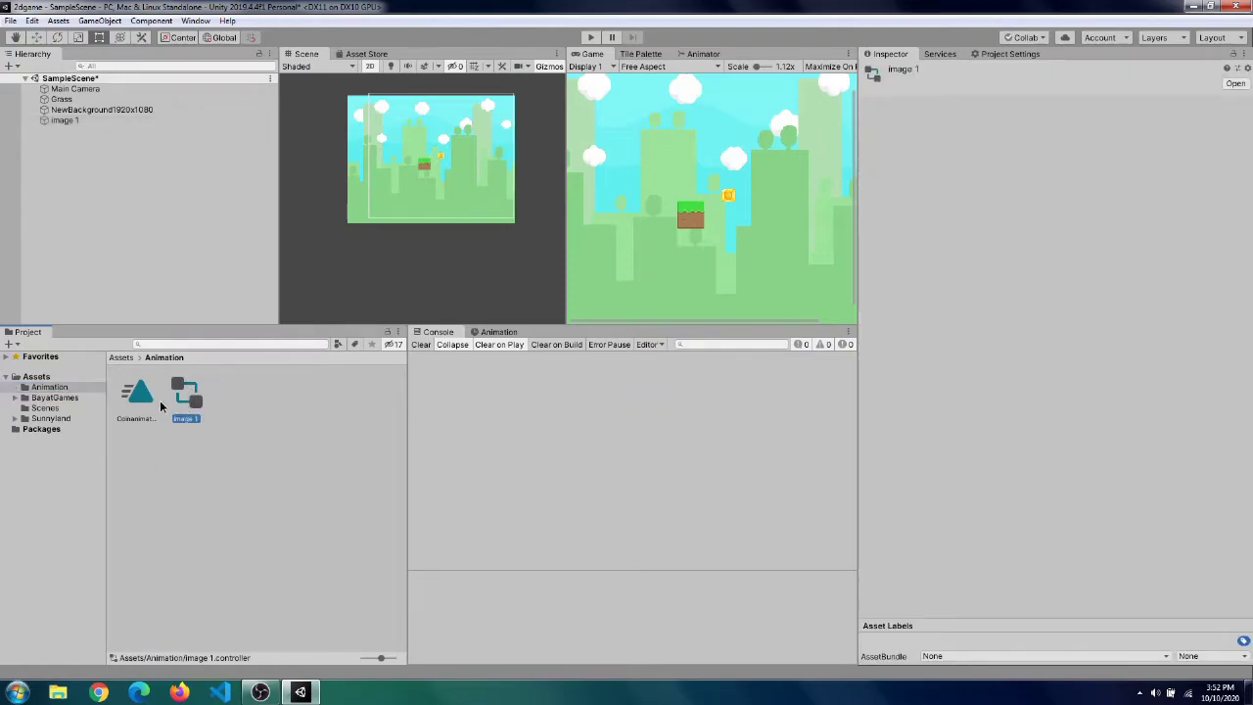
{"action": "left_click", "coordinate": [138, 396]}
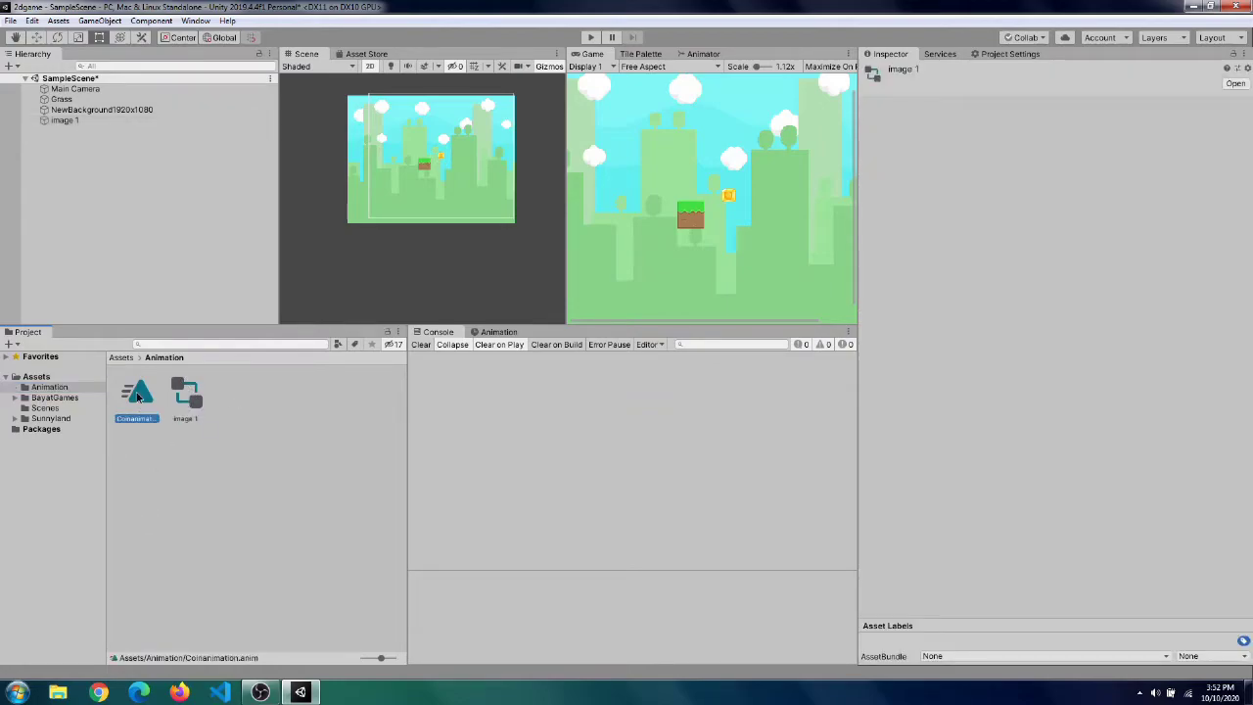
{"action": "left_click", "coordinate": [203, 401]}
{"action": "left_click", "coordinate": [139, 397]}
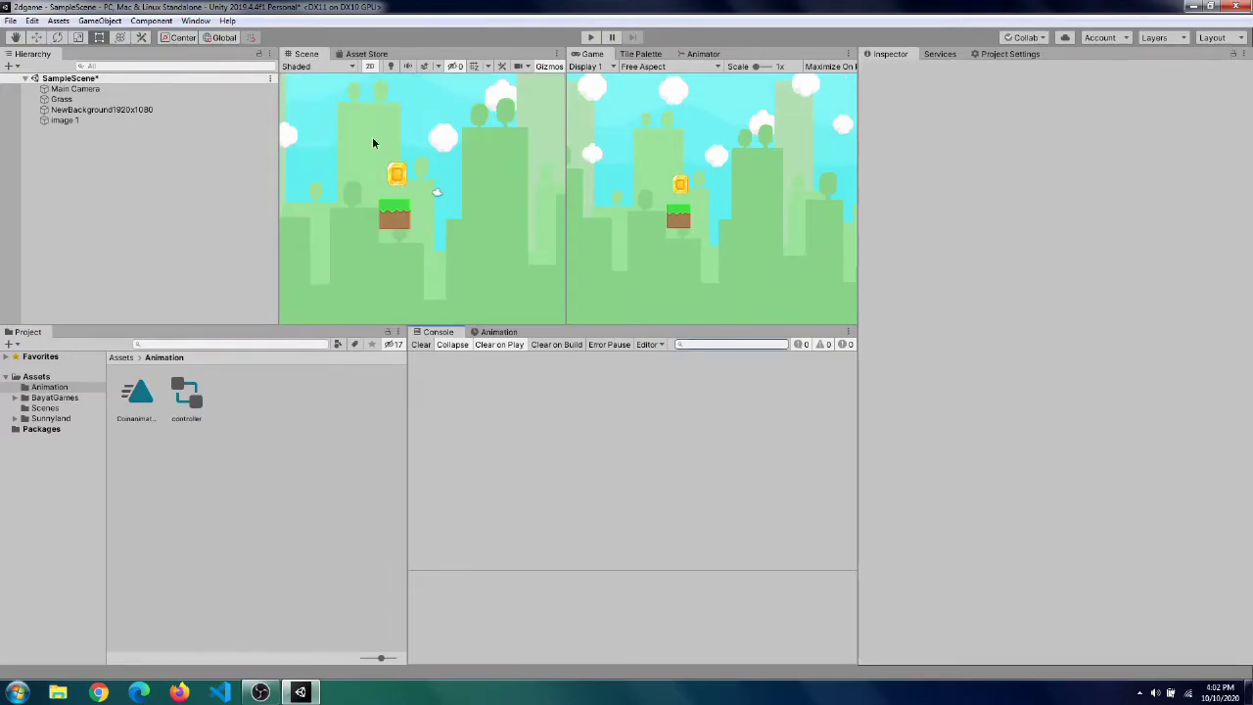
- View the coin controller's Animator graph, return to the Game view, and show the Coinanimation clip in the Animation window
{"action": "left_click", "coordinate": [695, 55]}
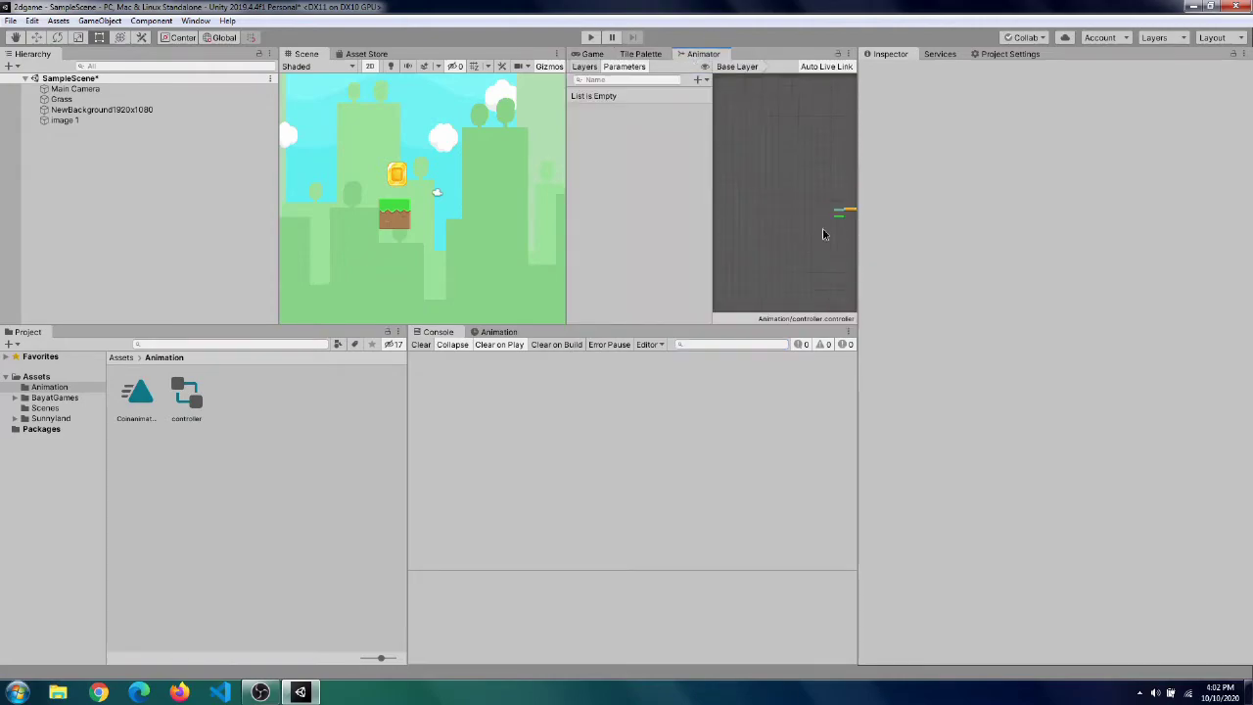
{"action": "left_click", "coordinate": [593, 53]}
{"action": "left_click", "coordinate": [497, 335]}
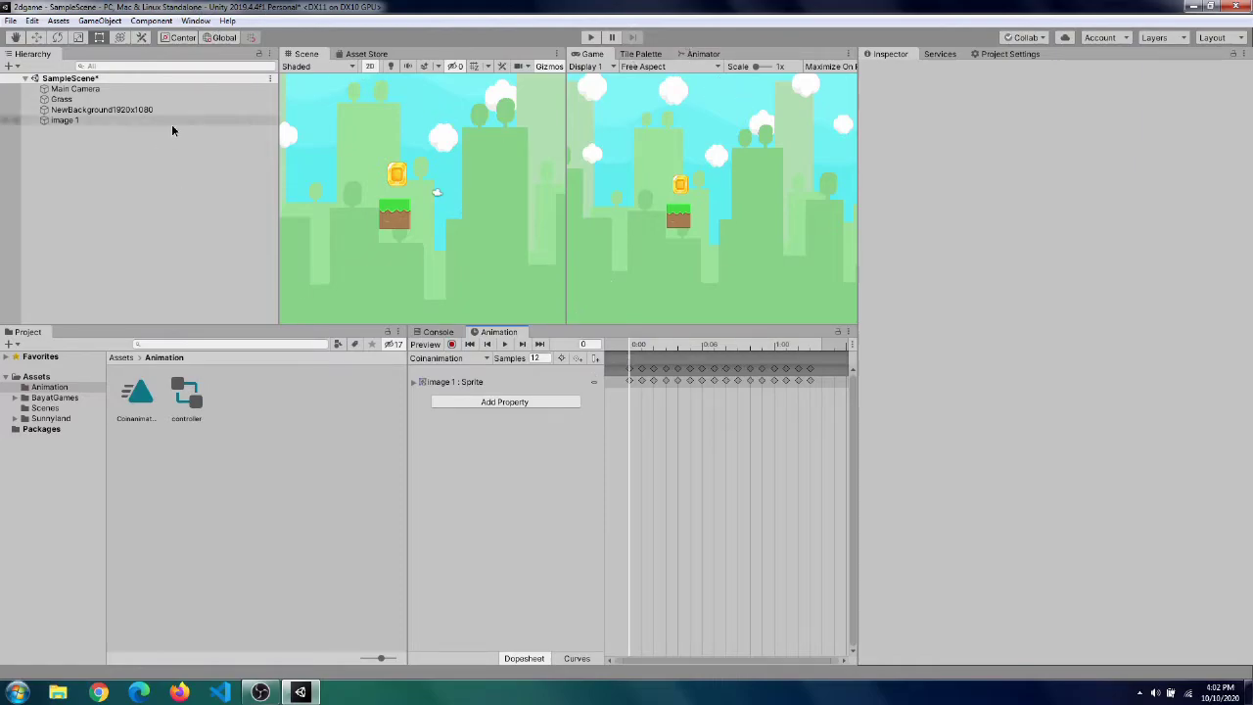
{"action": "left_click", "coordinate": [193, 22]}
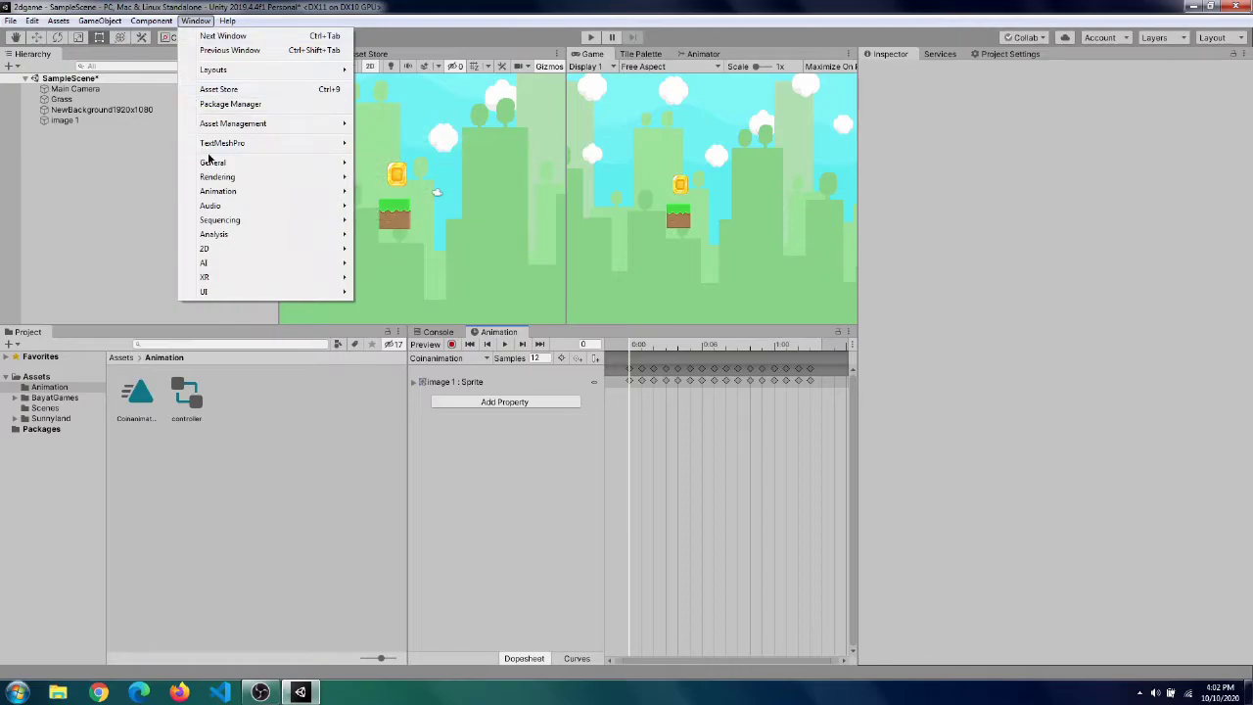
{"action": "mouse_move", "coordinate": [238, 191]}
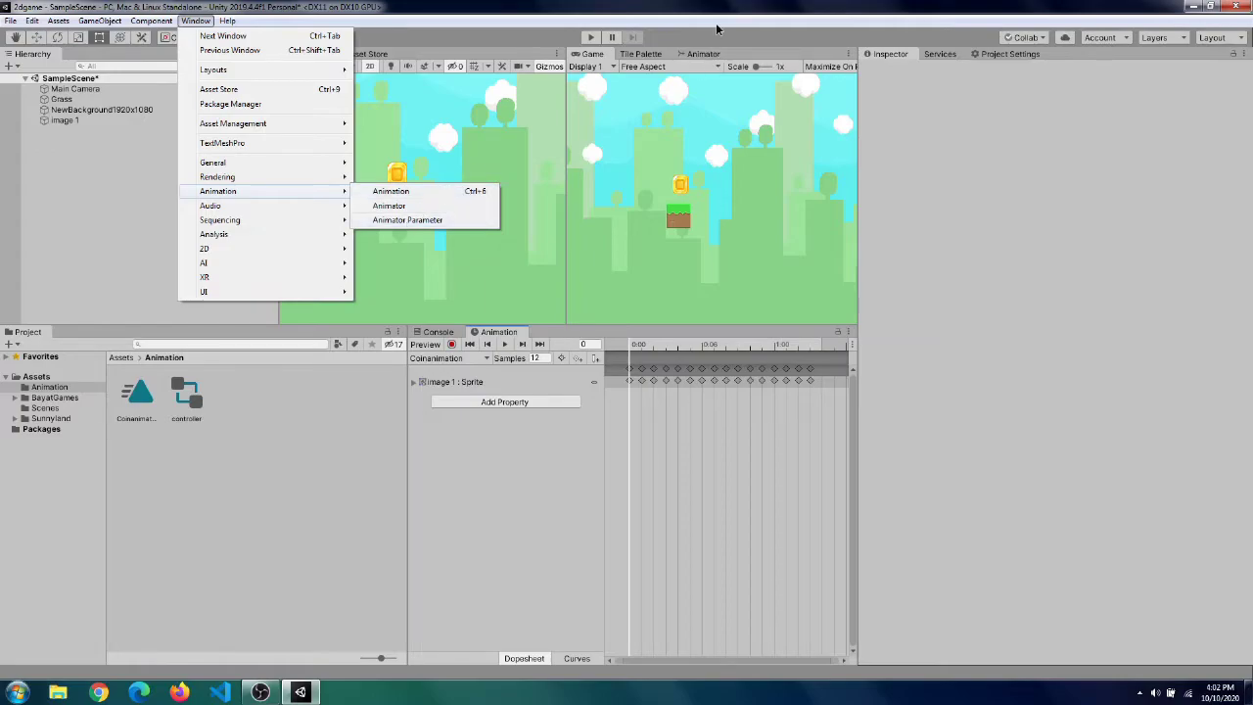
{"action": "mouse_move", "coordinate": [292, 217]}
{"action": "left_click", "coordinate": [3, 178]}
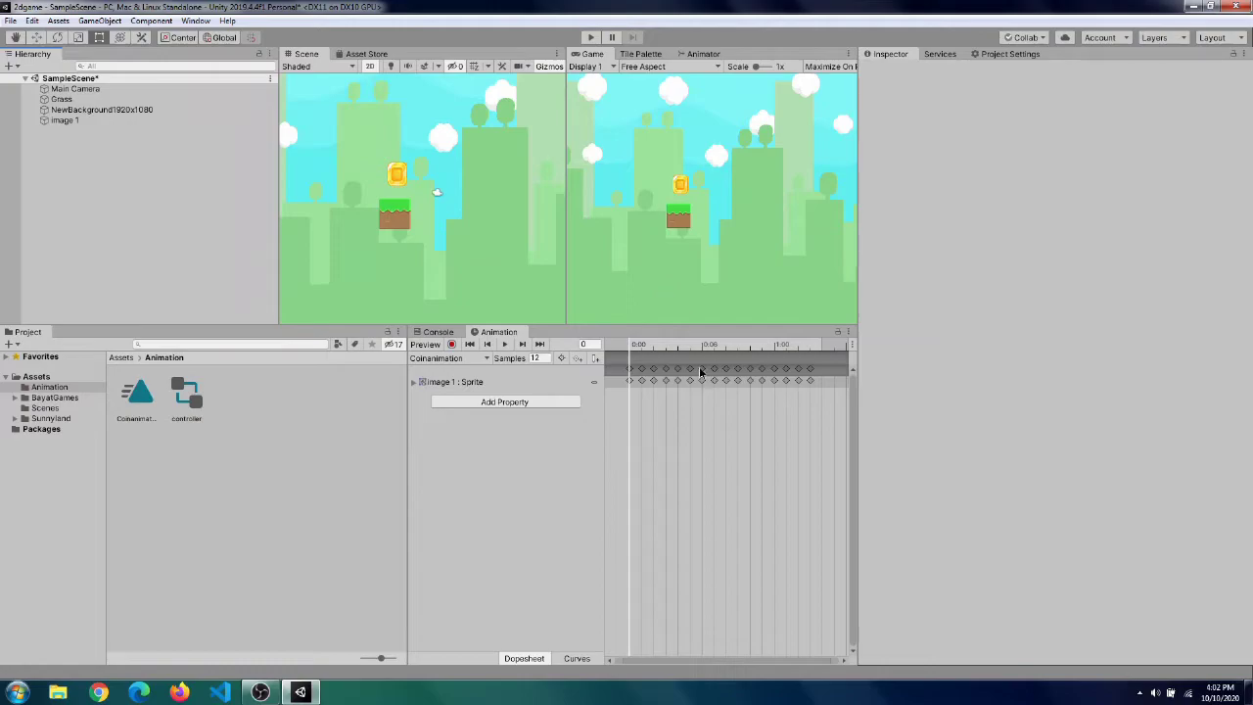
- Preview the Coinanimation clip on its timeline, and run and stop the scene to check the spinning coin
{"action": "left_click_drag", "start_coordinate": [634, 349], "coordinate": [593, 431]}
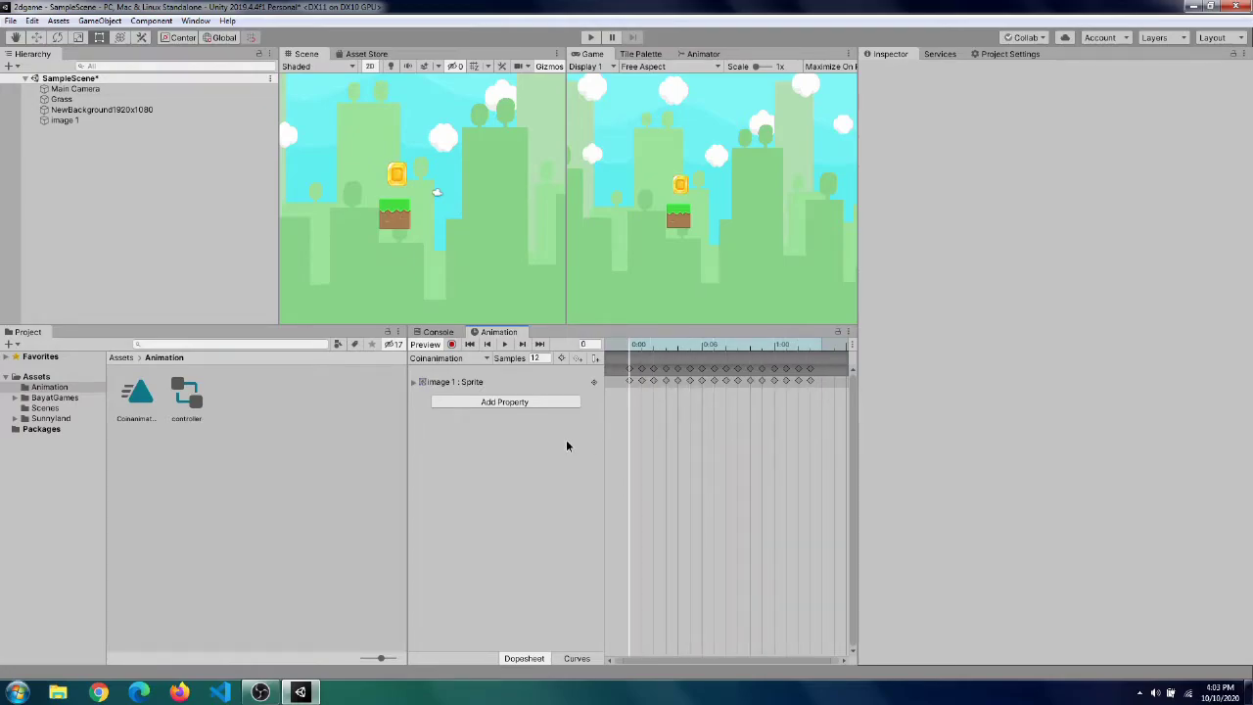
{"action": "left_click", "coordinate": [504, 344]}
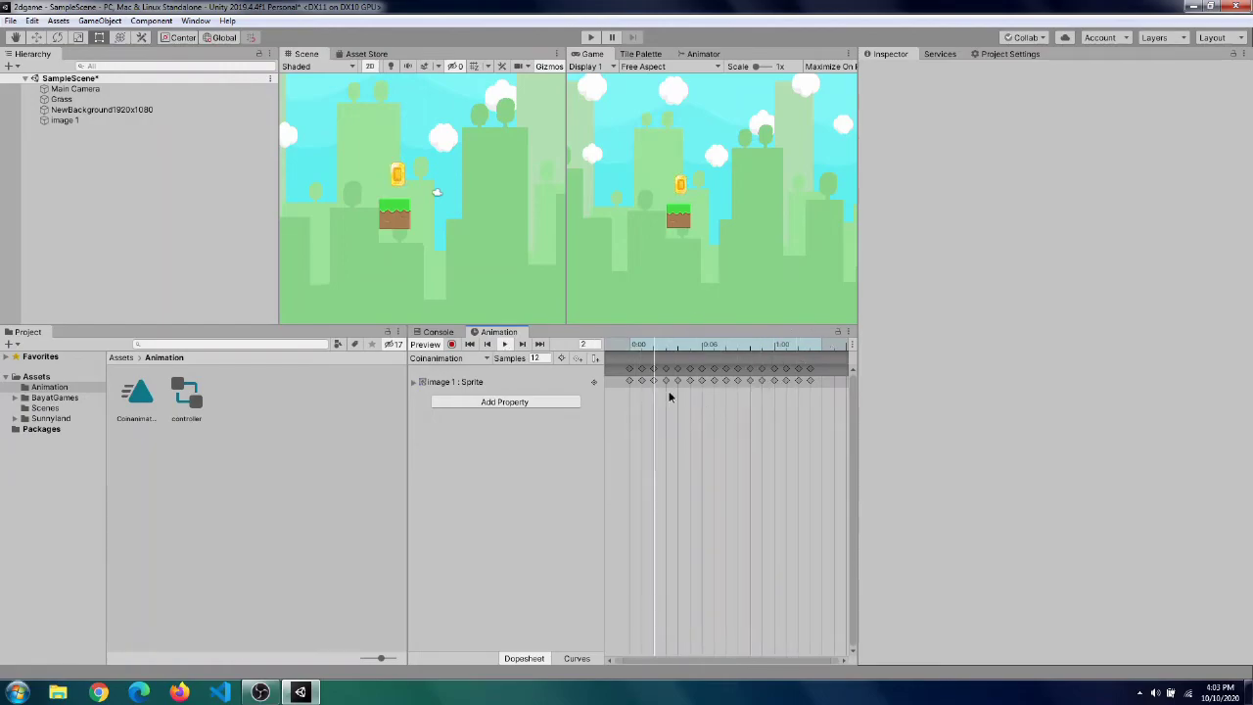
{"action": "left_click", "coordinate": [504, 345]}
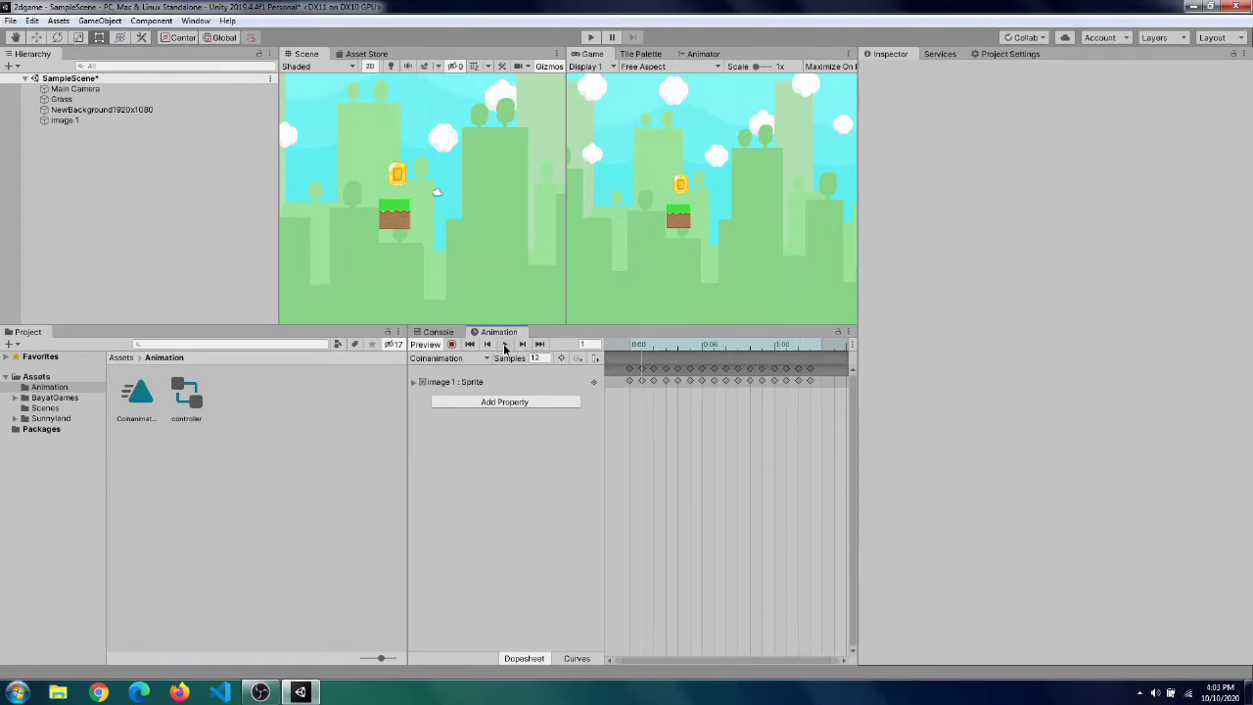
{"action": "left_click", "coordinate": [591, 37]}
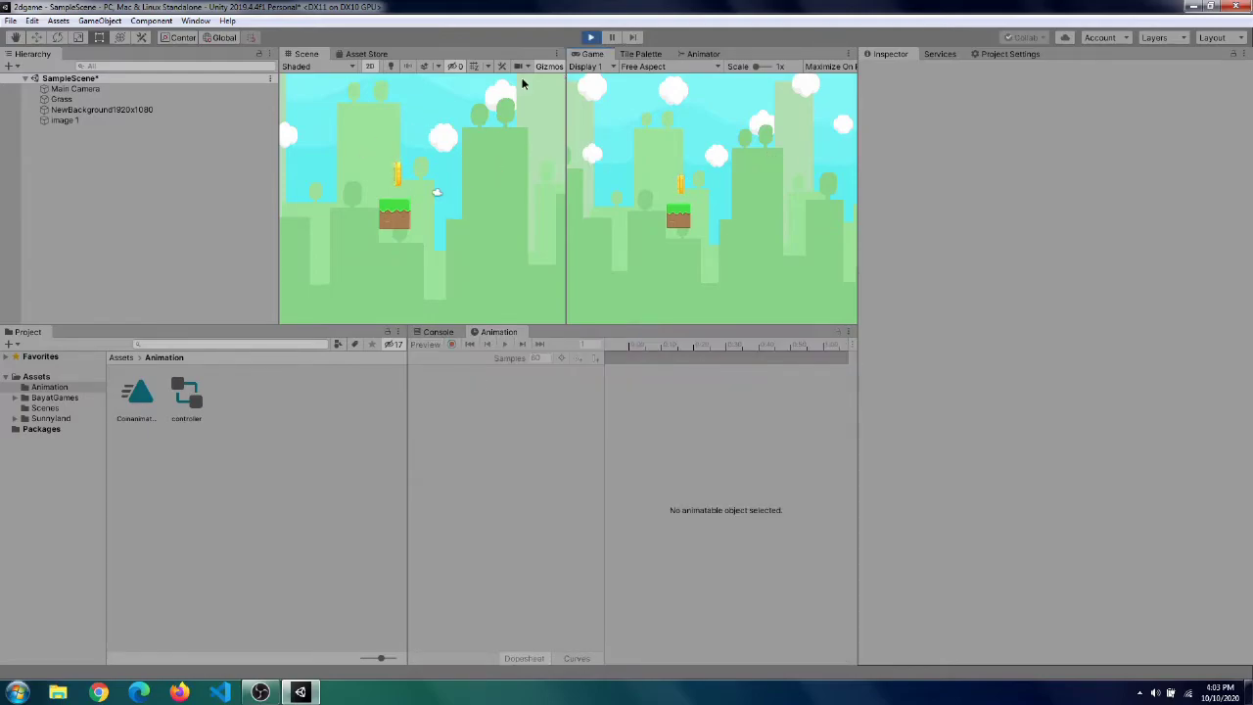
{"action": "left_click", "coordinate": [591, 40]}
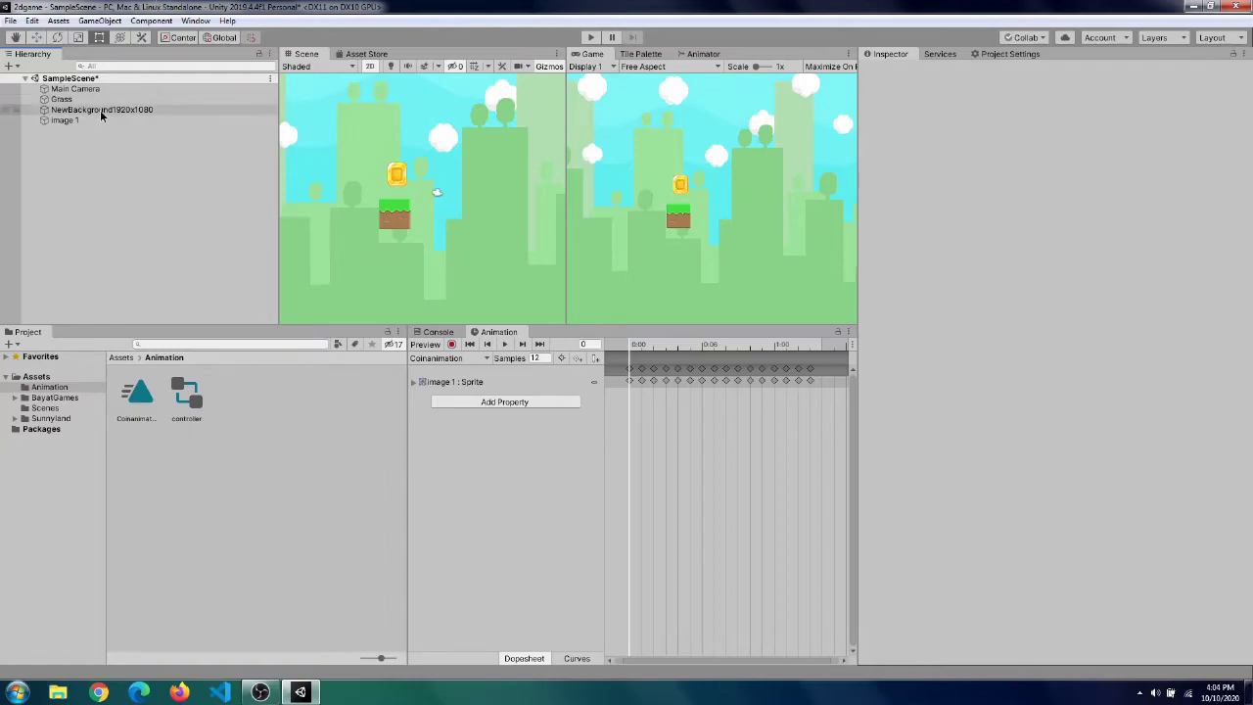
- Add a Box Collider 2D component from the Physics 2D category to the coin object image 1
{"action": "left_click", "coordinate": [68, 121]}
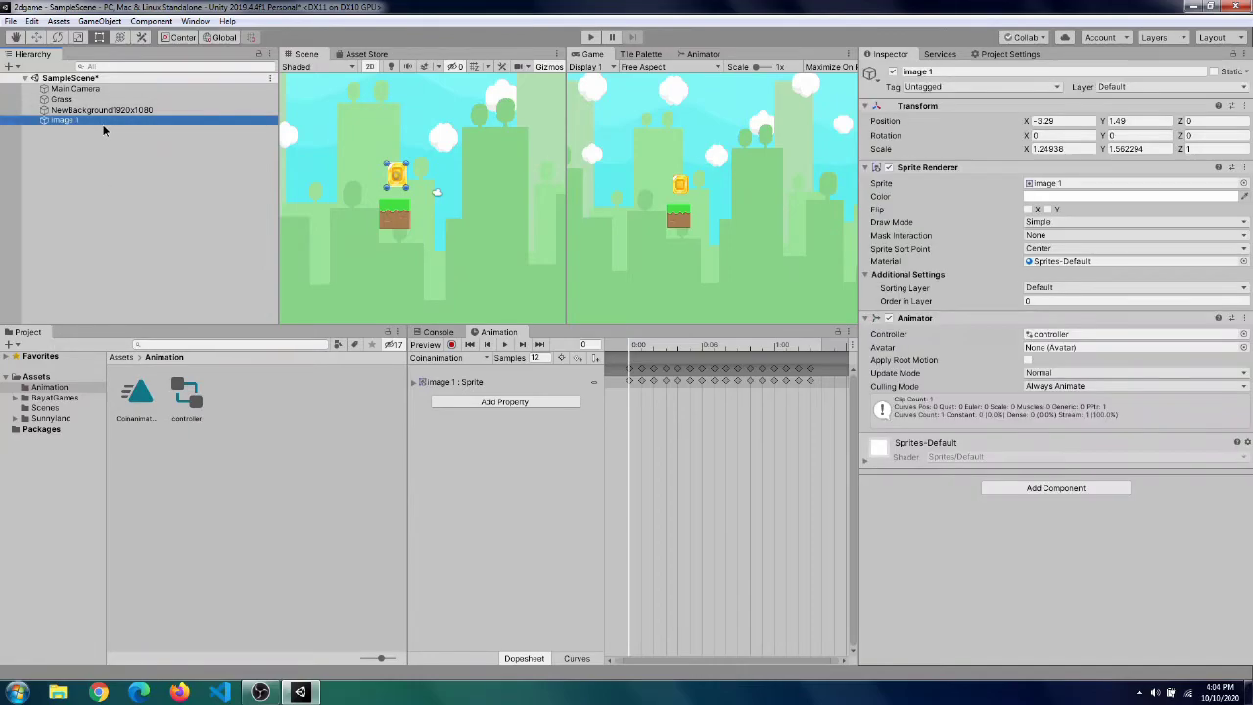
{"action": "left_click", "coordinate": [1067, 487]}
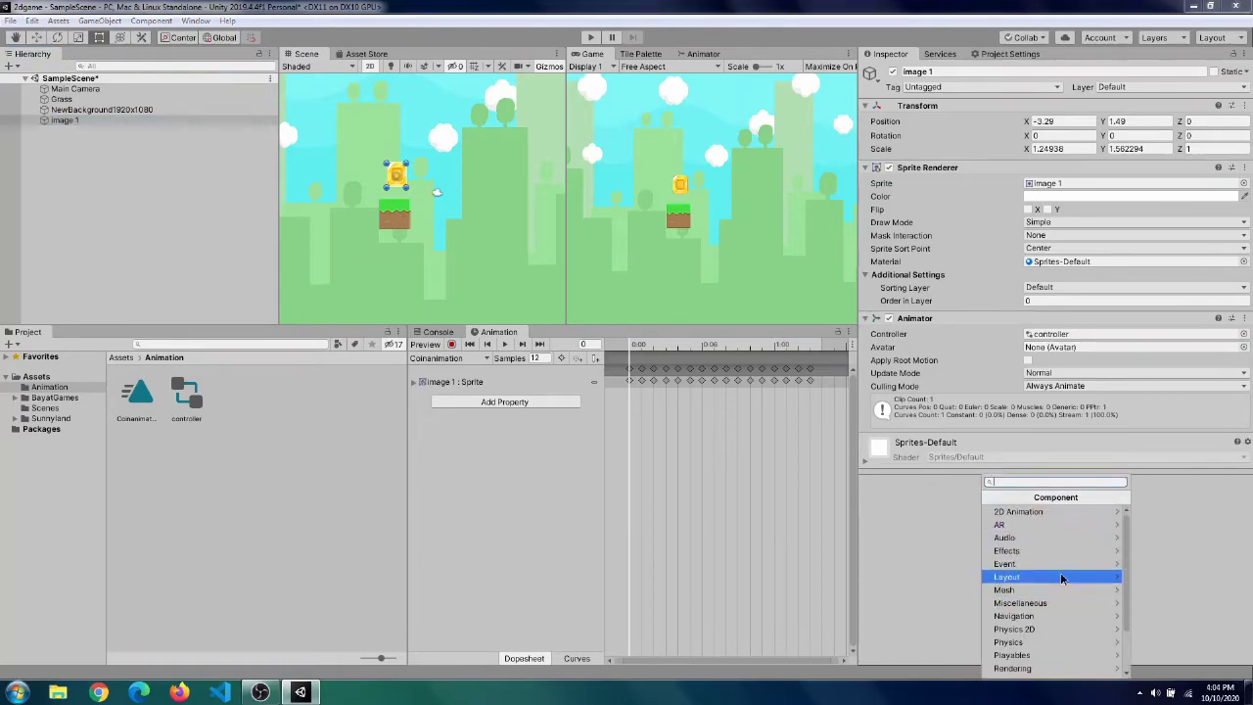
{"action": "left_click", "coordinate": [1058, 628]}
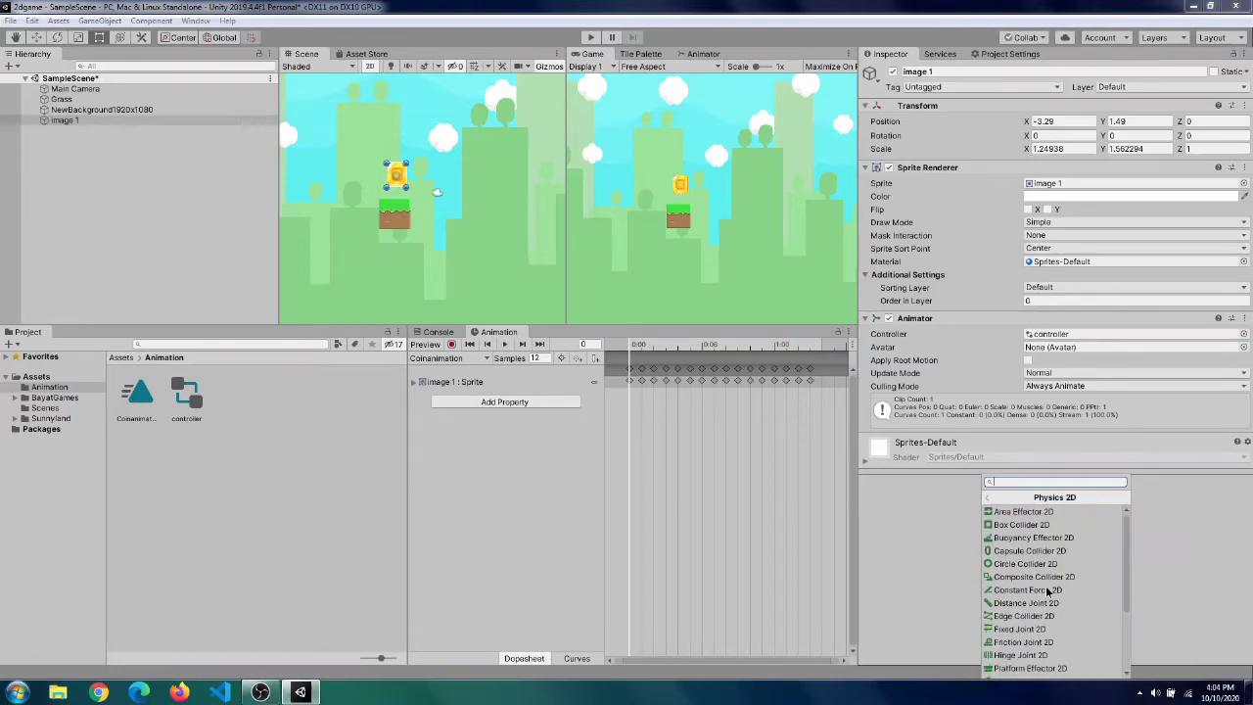
{"action": "scroll", "coordinate": [1037, 568], "scroll_direction": "down", "scroll_amount": 3}
{"action": "scroll", "coordinate": [1031, 587], "scroll_direction": "up", "scroll_amount": 3}
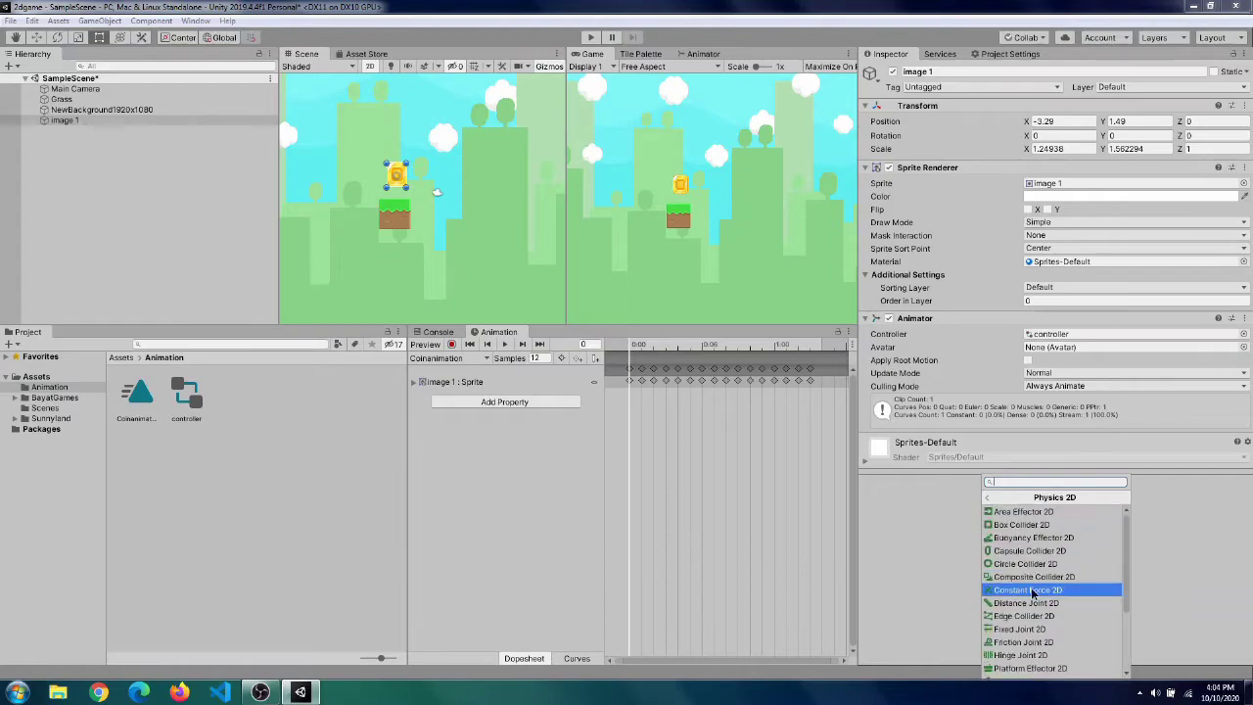
{"action": "left_click", "coordinate": [1047, 527]}
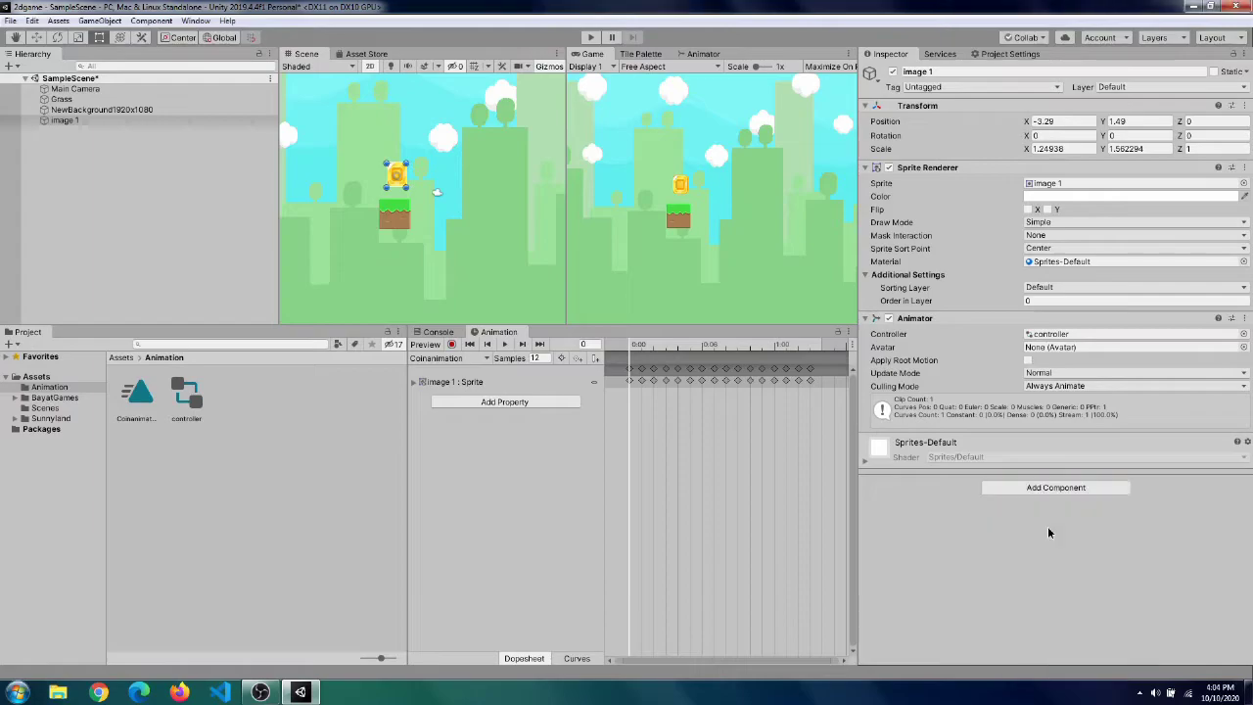
{"action": "left_click", "coordinate": [887, 319]}
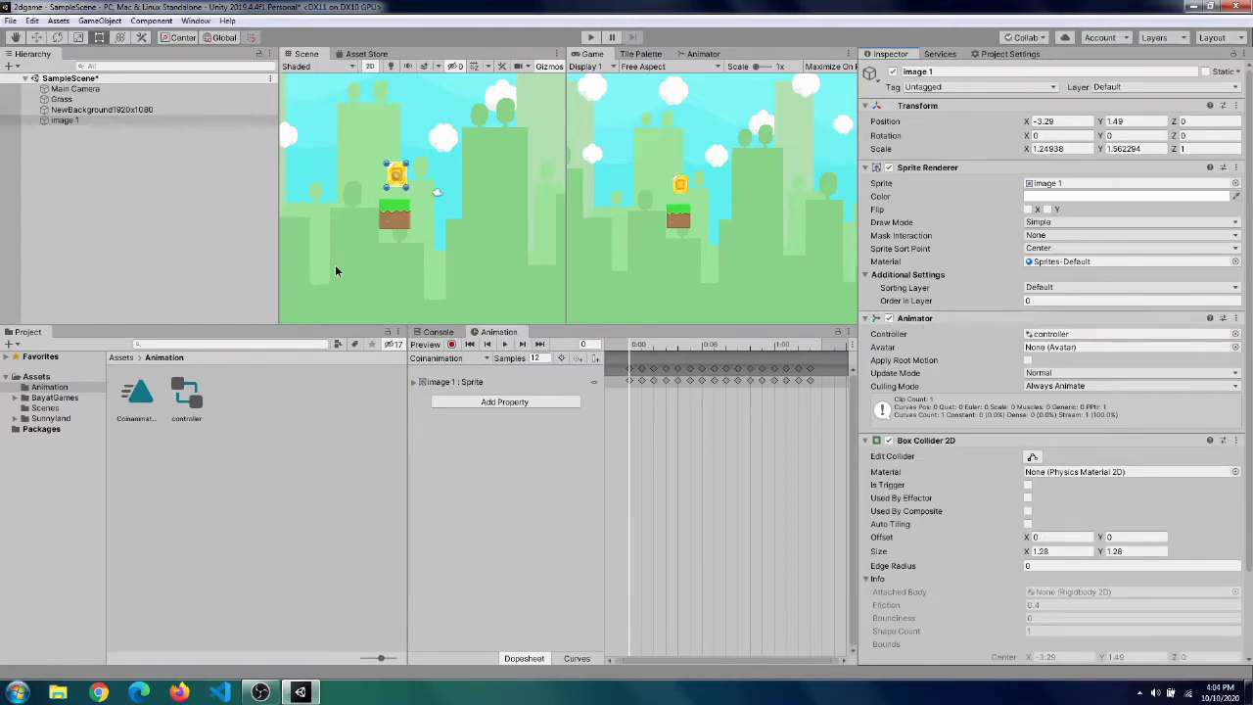
- Set the X size of the coin's Box Collider 2D to 1
{"action": "scroll", "coordinate": [1066, 387], "scroll_direction": "down", "scroll_amount": 3}
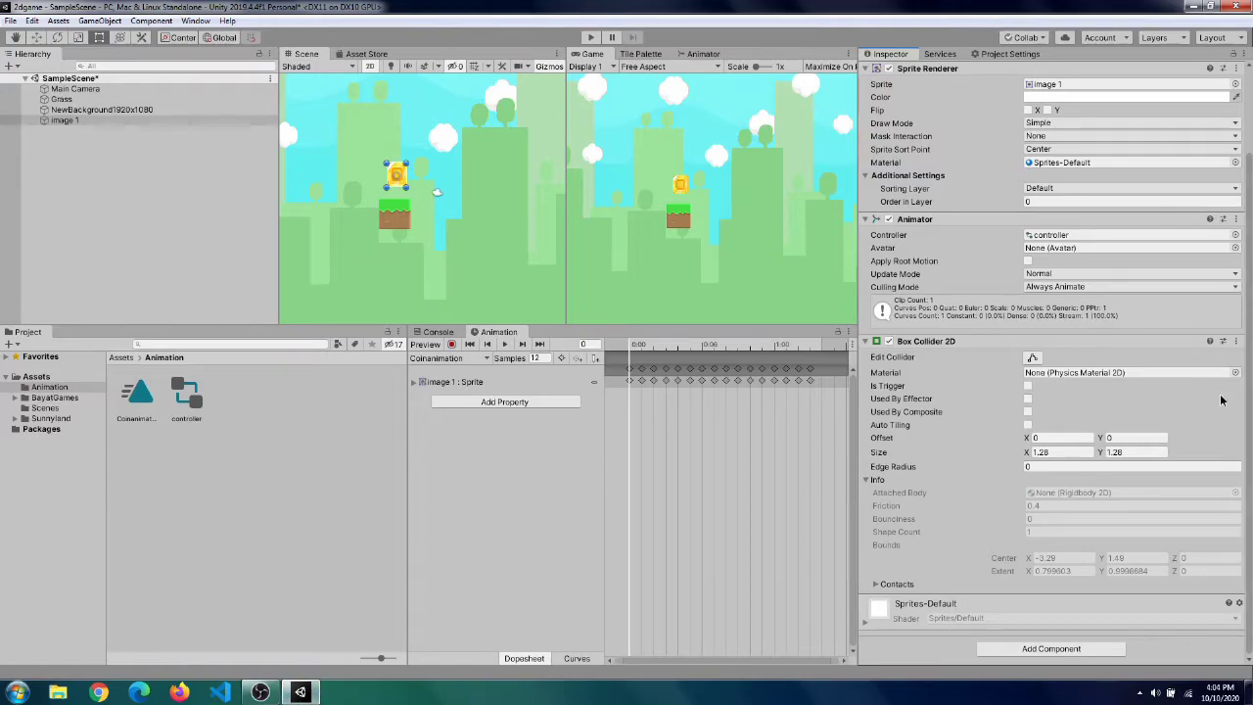
{"action": "left_click", "coordinate": [1117, 437]}
{"action": "left_click", "coordinate": [1063, 449]}
{"action": "double_click", "coordinate": [1064, 452]}
{"action": "type", "text": "1"}
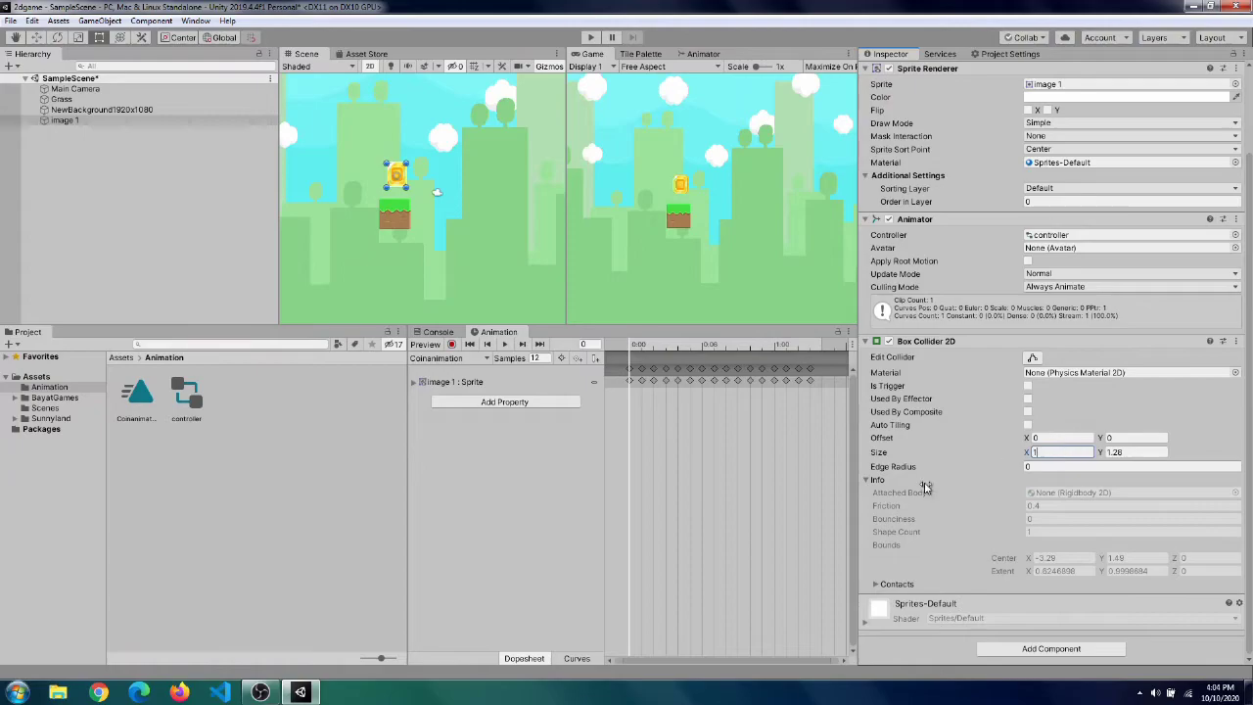
{"action": "left_click", "coordinate": [491, 532]}
- Add a Rigidbody 2D component to the coin object image 1
{"action": "left_click", "coordinate": [1022, 480]}
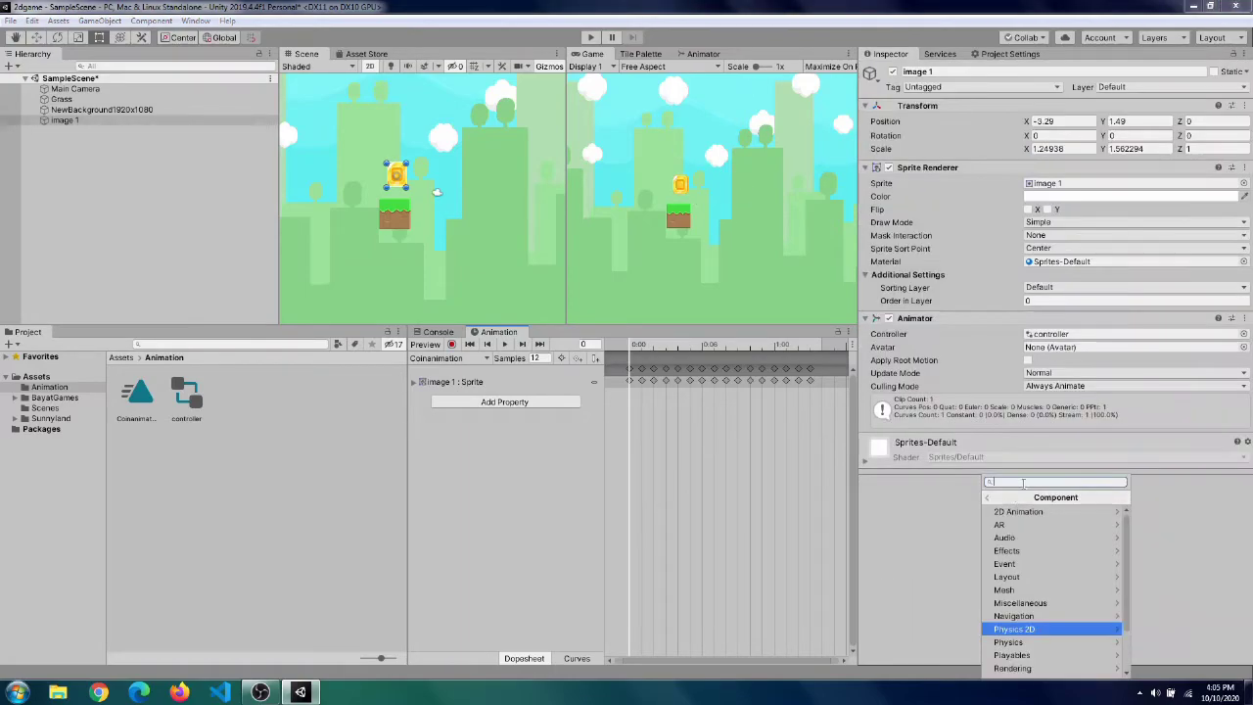
{"action": "type", "text": "rig"}
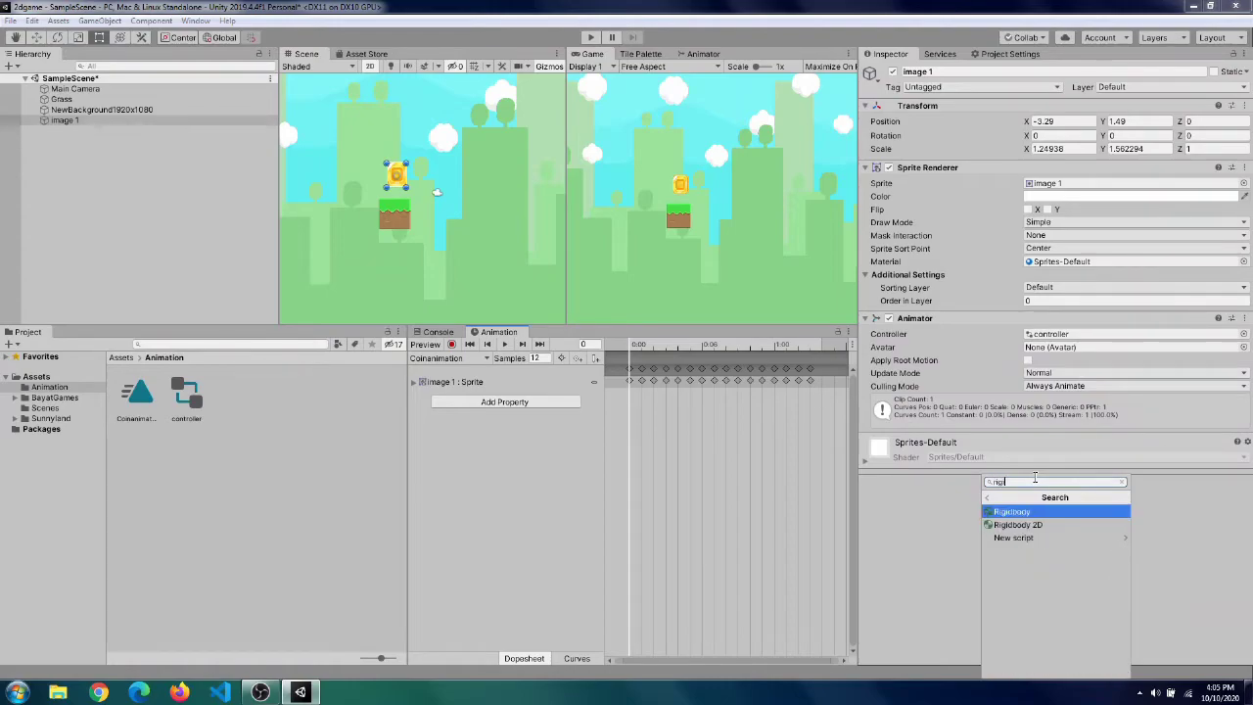
{"action": "left_click", "coordinate": [1028, 527]}
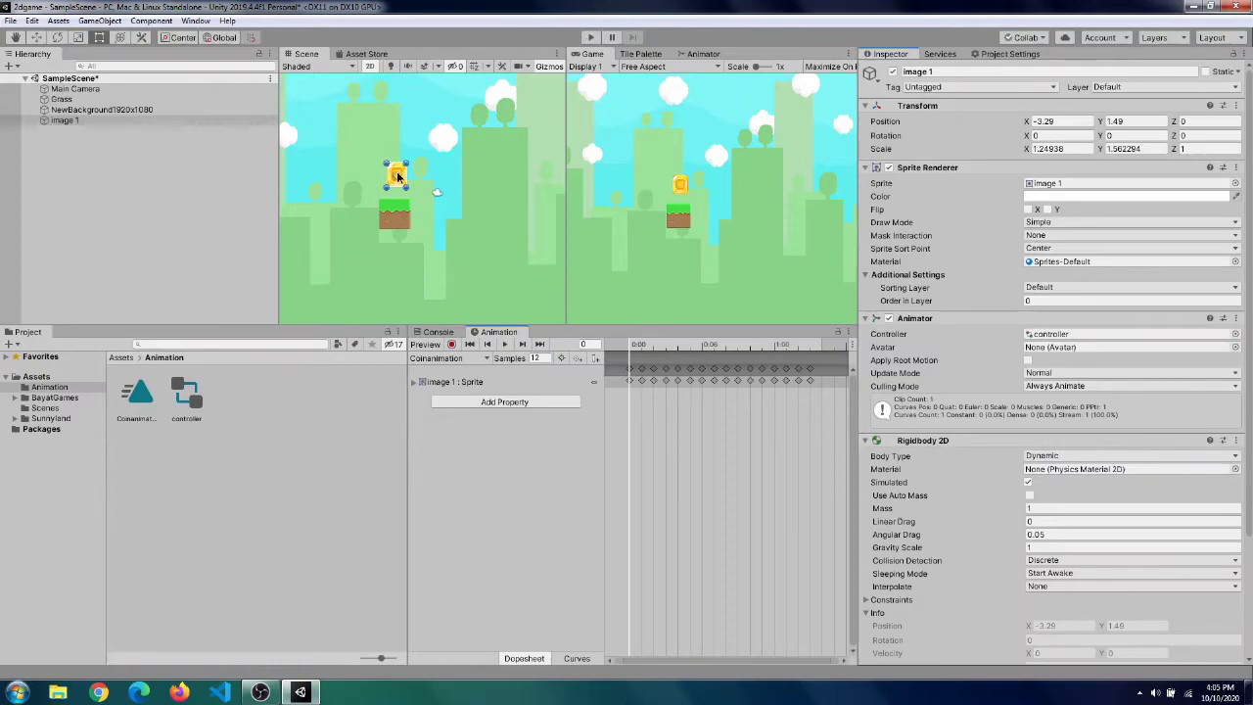
- Move the coin high above the grass tile to about X -3.72, Y 8.72, and run and stop the scene to test gravity
{"action": "left_click_drag", "start_coordinate": [394, 179], "coordinate": [391, 86]}
{"action": "left_click", "coordinate": [593, 37]}
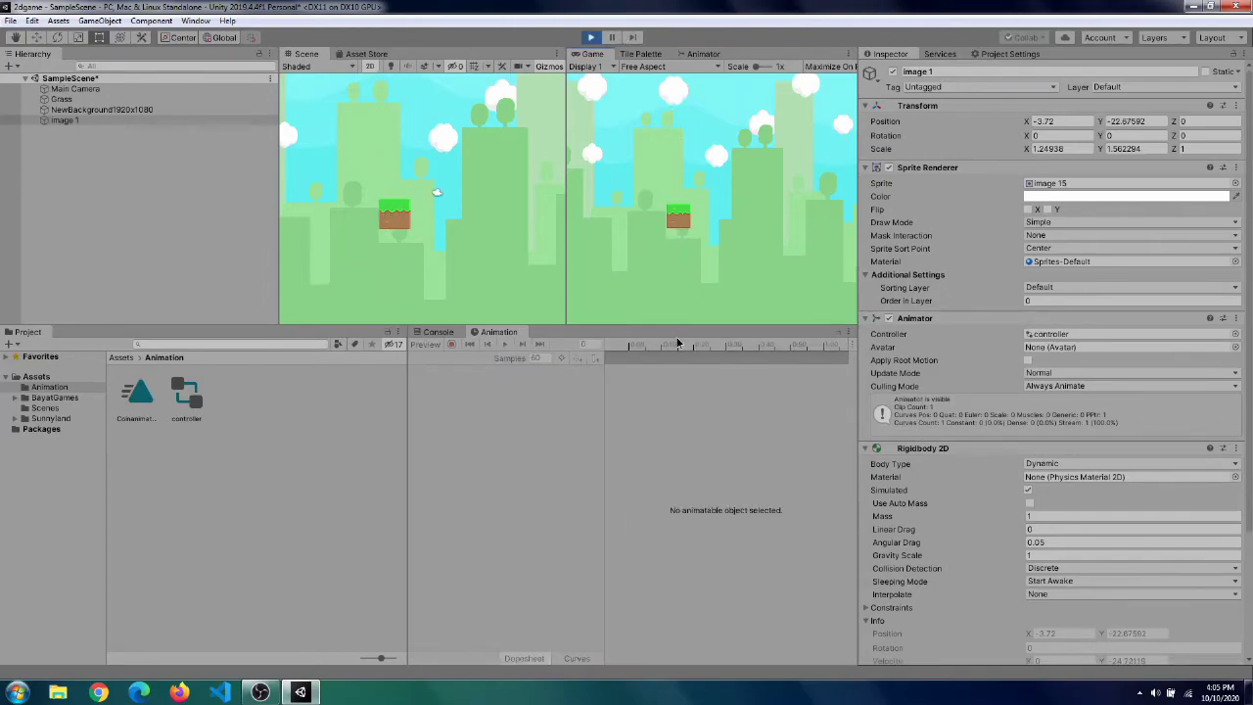
{"action": "left_click", "coordinate": [590, 38]}
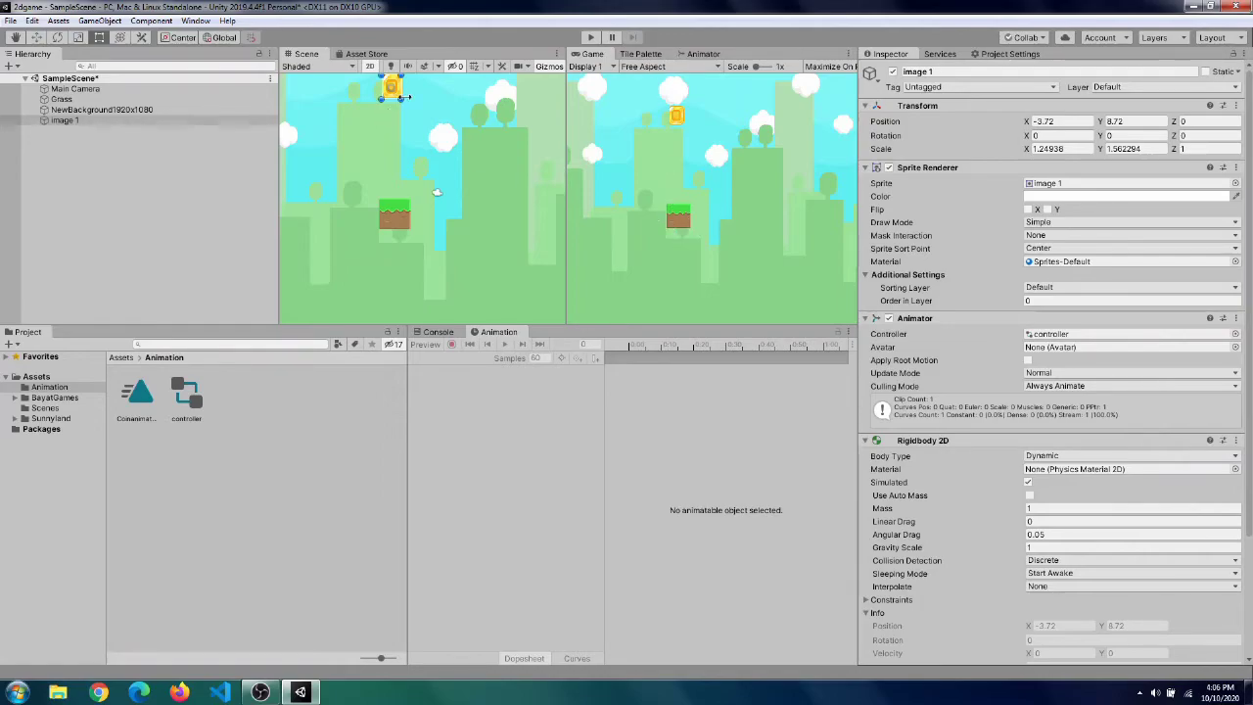
- Add a Box Collider 2D component to the coin object image 1, and run and stop the scene to test it
{"action": "scroll", "coordinate": [1077, 490], "scroll_direction": "down", "scroll_amount": 5}
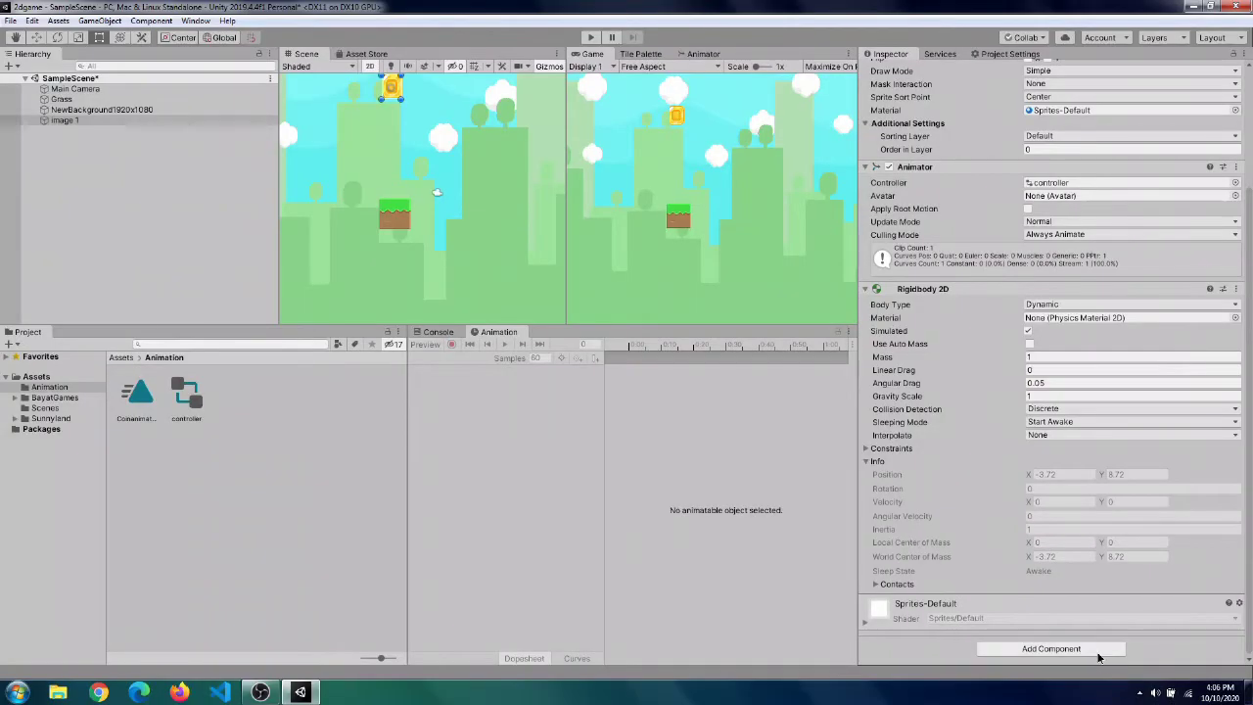
{"action": "left_click", "coordinate": [1050, 648]}
{"action": "type", "text": "a"}
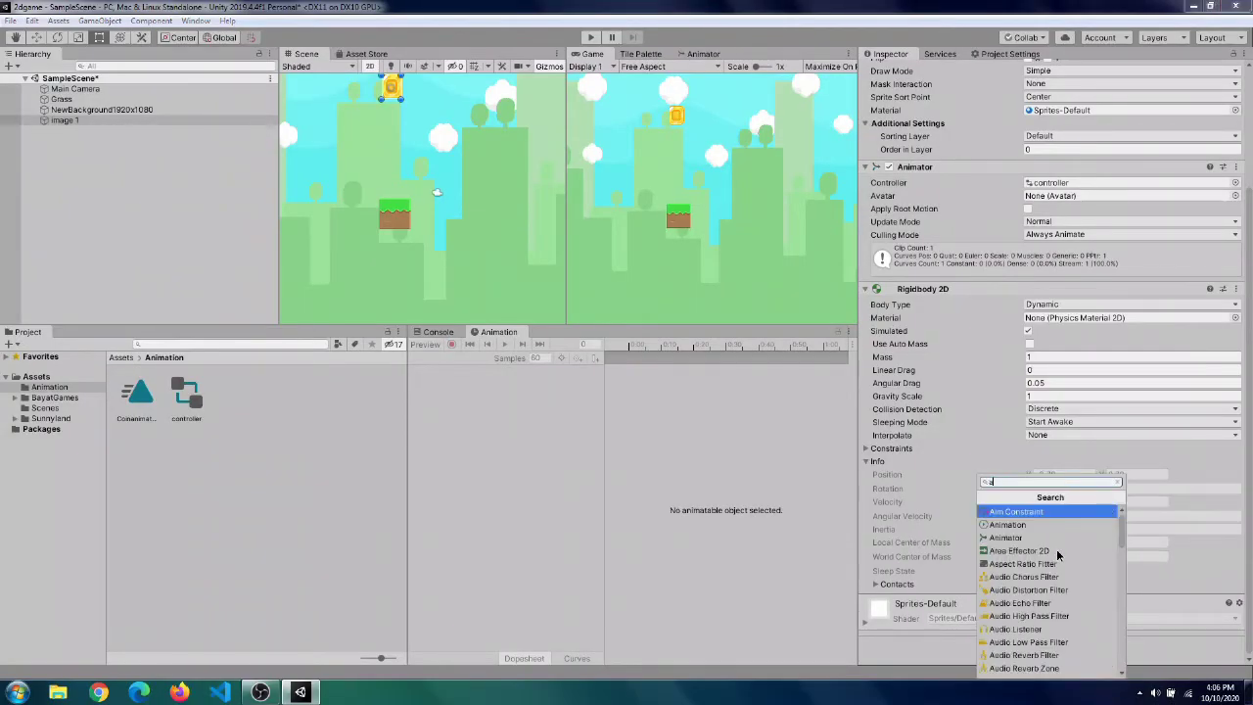
{"action": "type", "text": "box"}
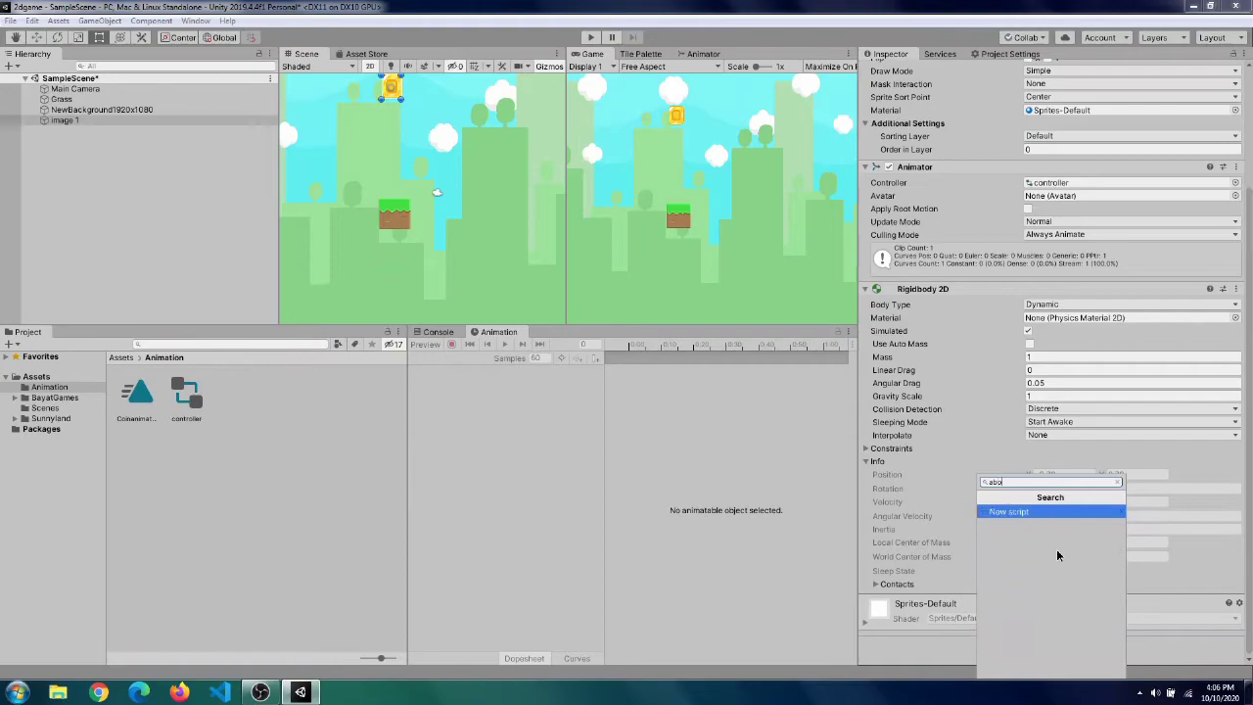
{"action": "key", "text": "BackSpace"}
{"action": "key", "text": "BackSpace"}
{"action": "key", "text": "BackSpace"}
{"action": "key", "text": "BackSpace"}
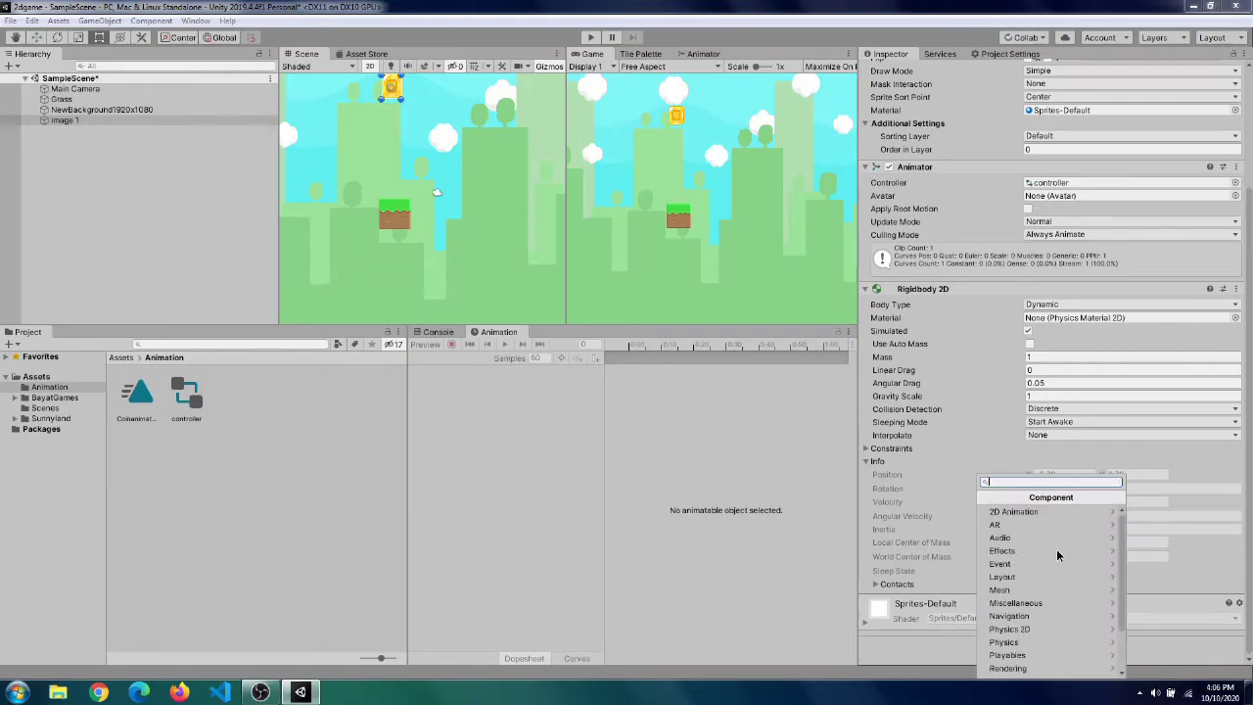
{"action": "type", "text": "box"}
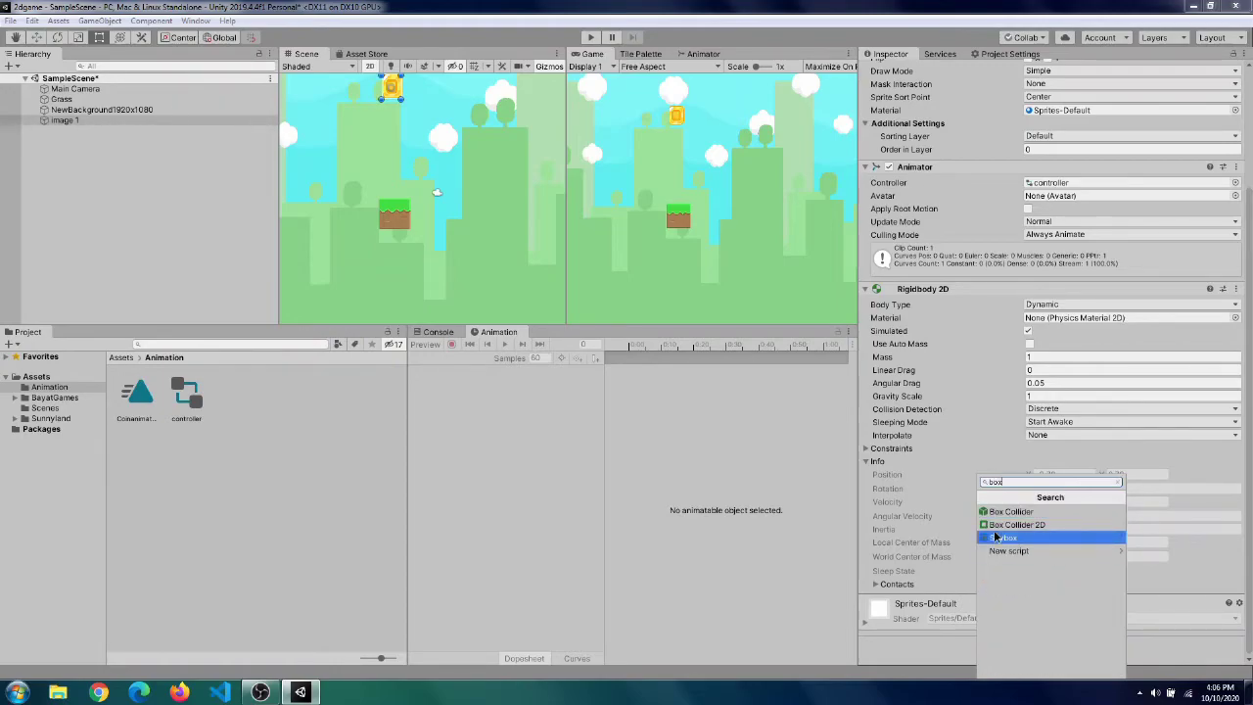
{"action": "left_click", "coordinate": [1003, 527]}
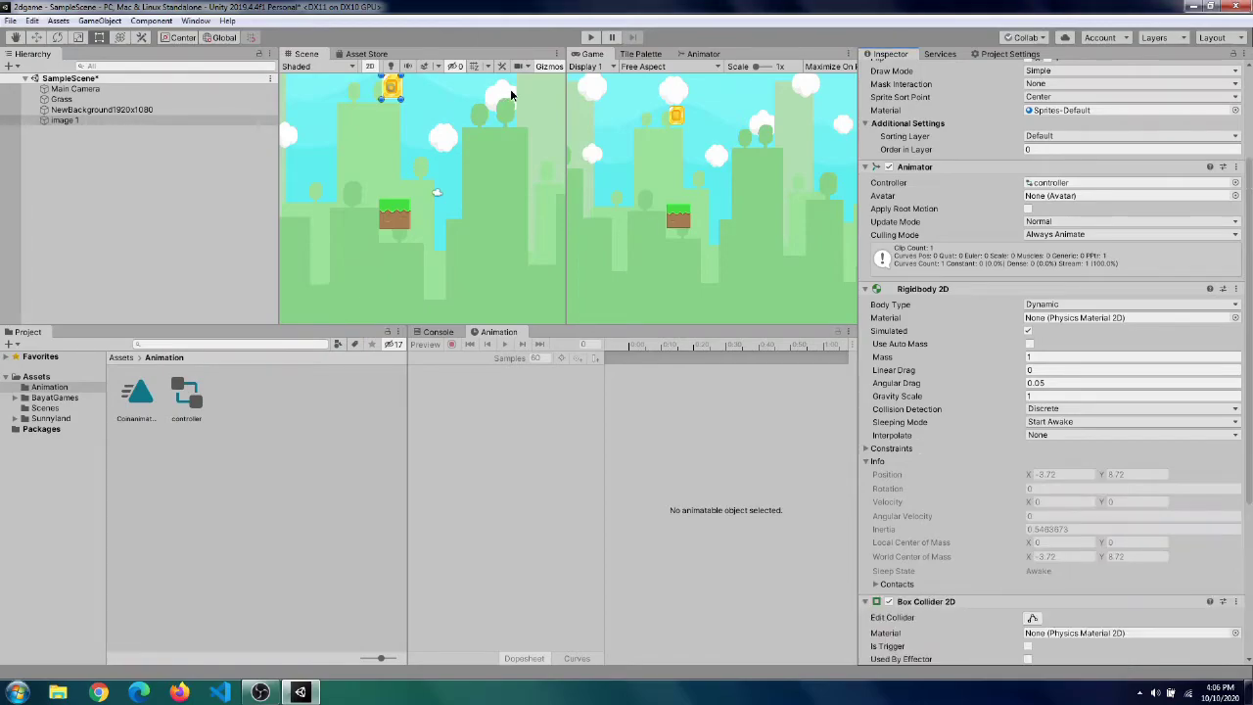
{"action": "left_click", "coordinate": [589, 39]}
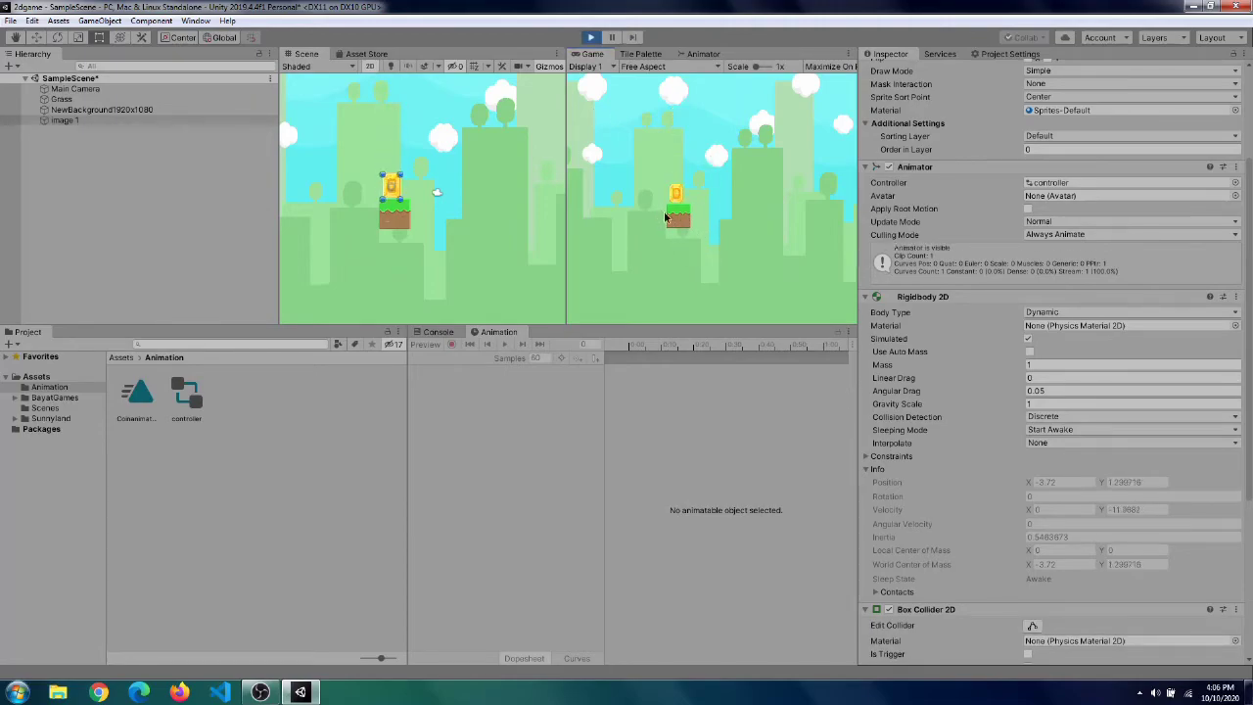
{"action": "left_click", "coordinate": [591, 37]}
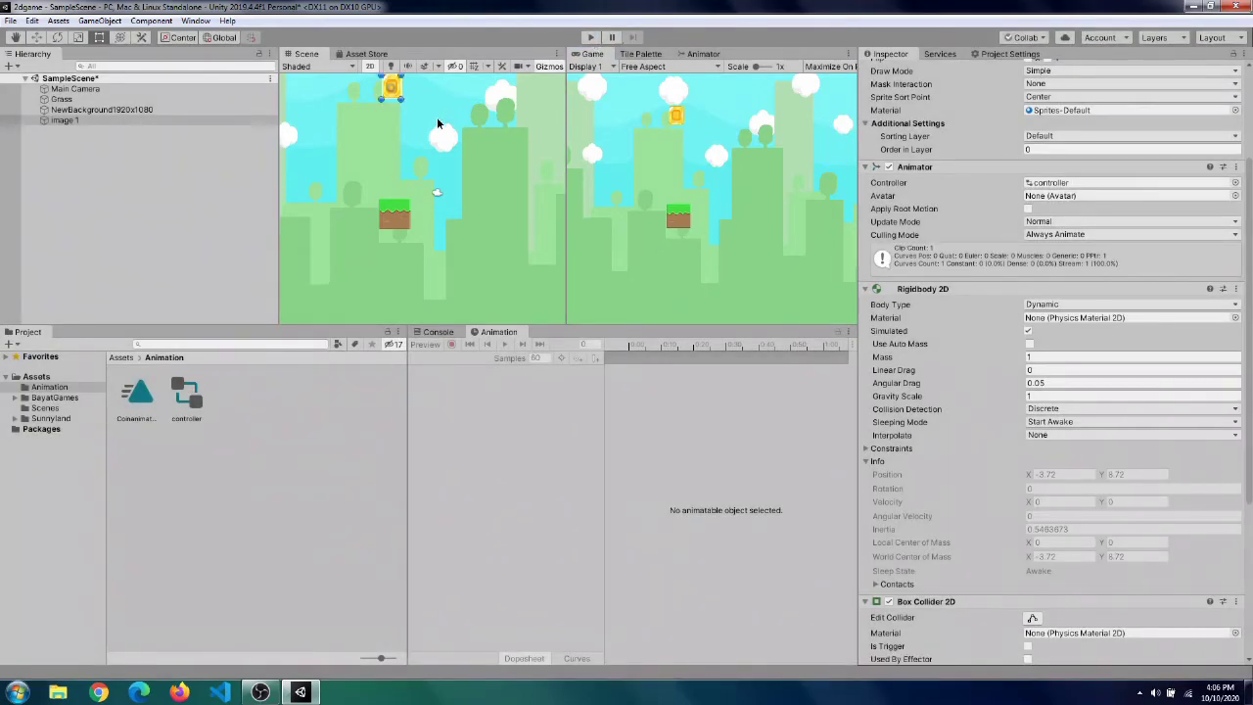
- Add a Box Collider 2D component to the Grass tile object
{"action": "key", "text": "f"}
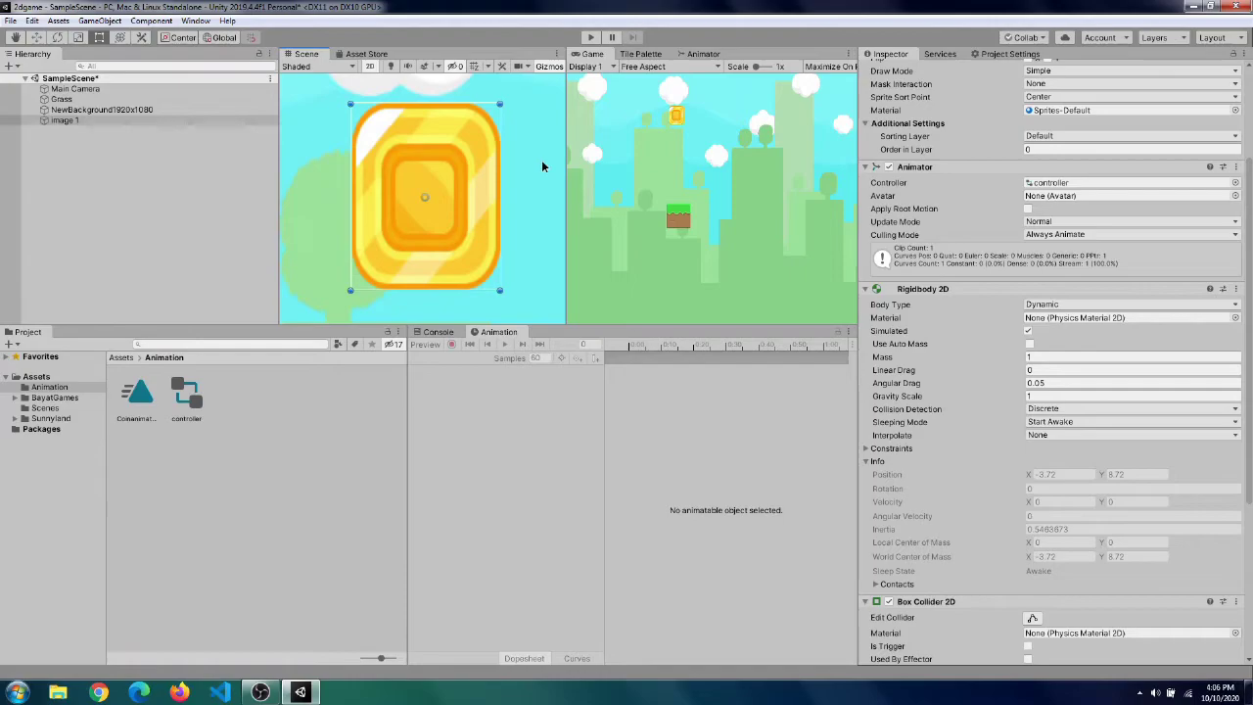
{"action": "left_click", "coordinate": [539, 164]}
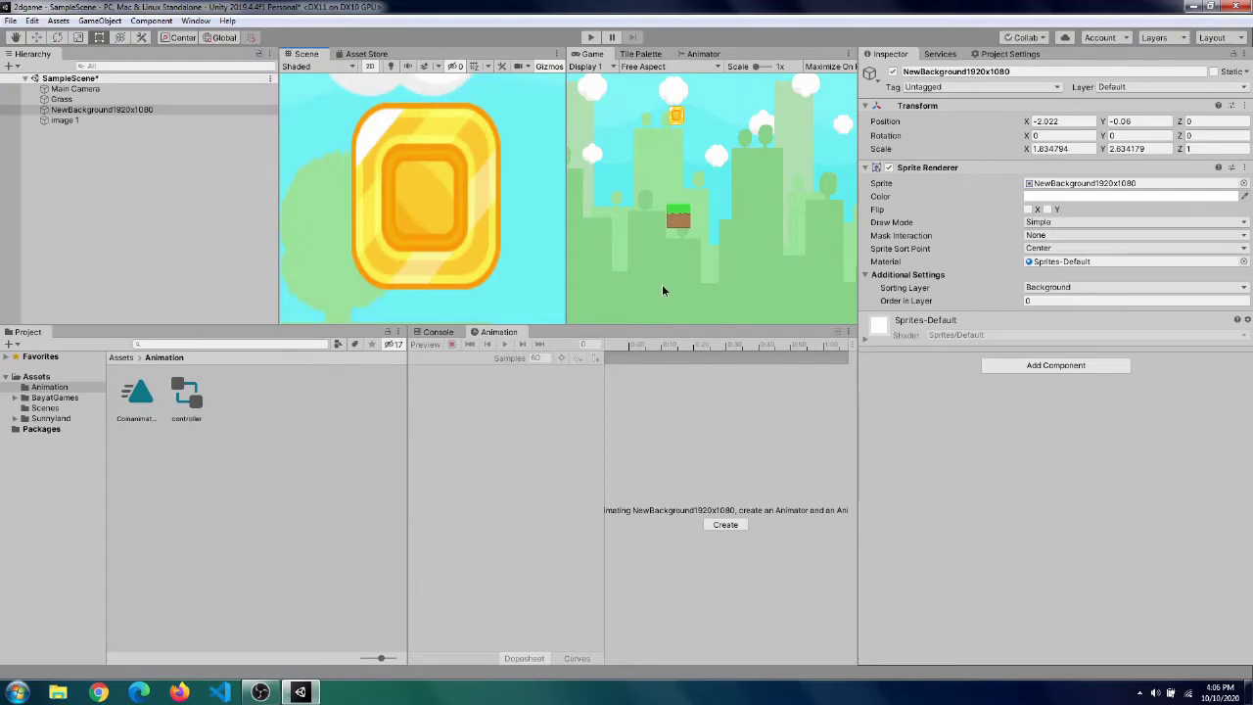
{"action": "key", "text": "f"}
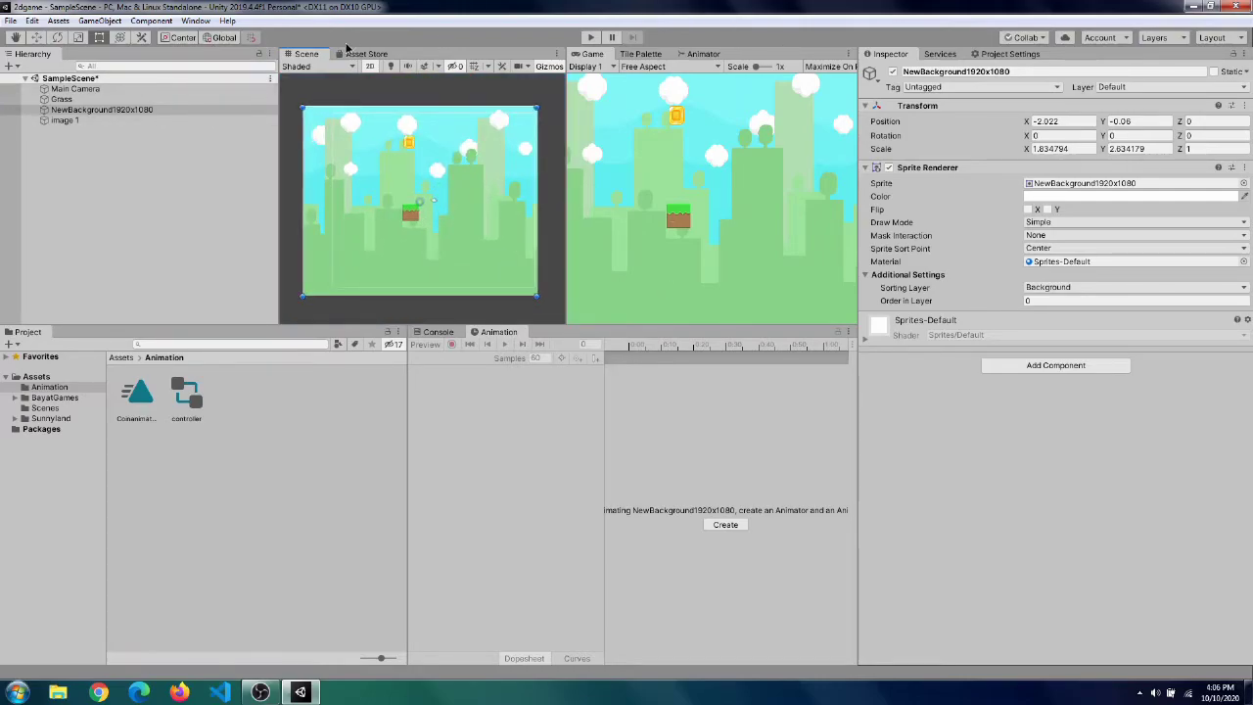
{"action": "left_click", "coordinate": [135, 120]}
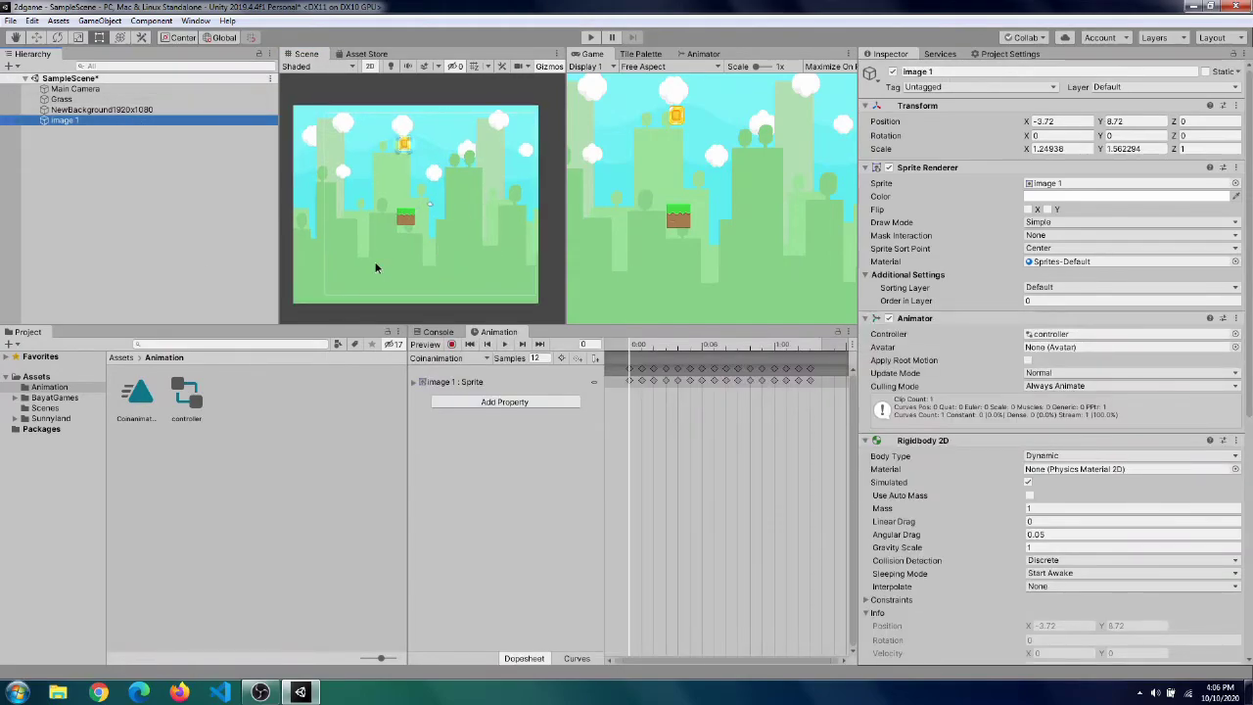
{"action": "scroll", "coordinate": [375, 223], "scroll_direction": "down", "scroll_amount": 1}
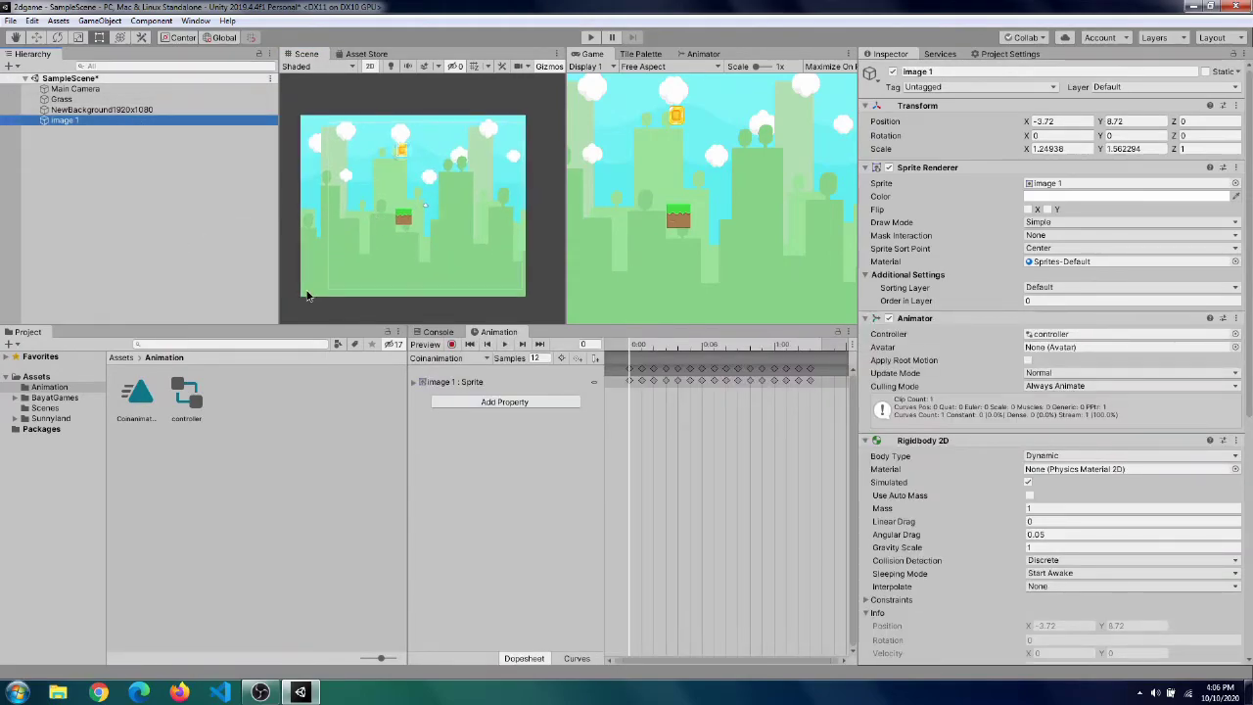
{"action": "left_click", "coordinate": [68, 98]}
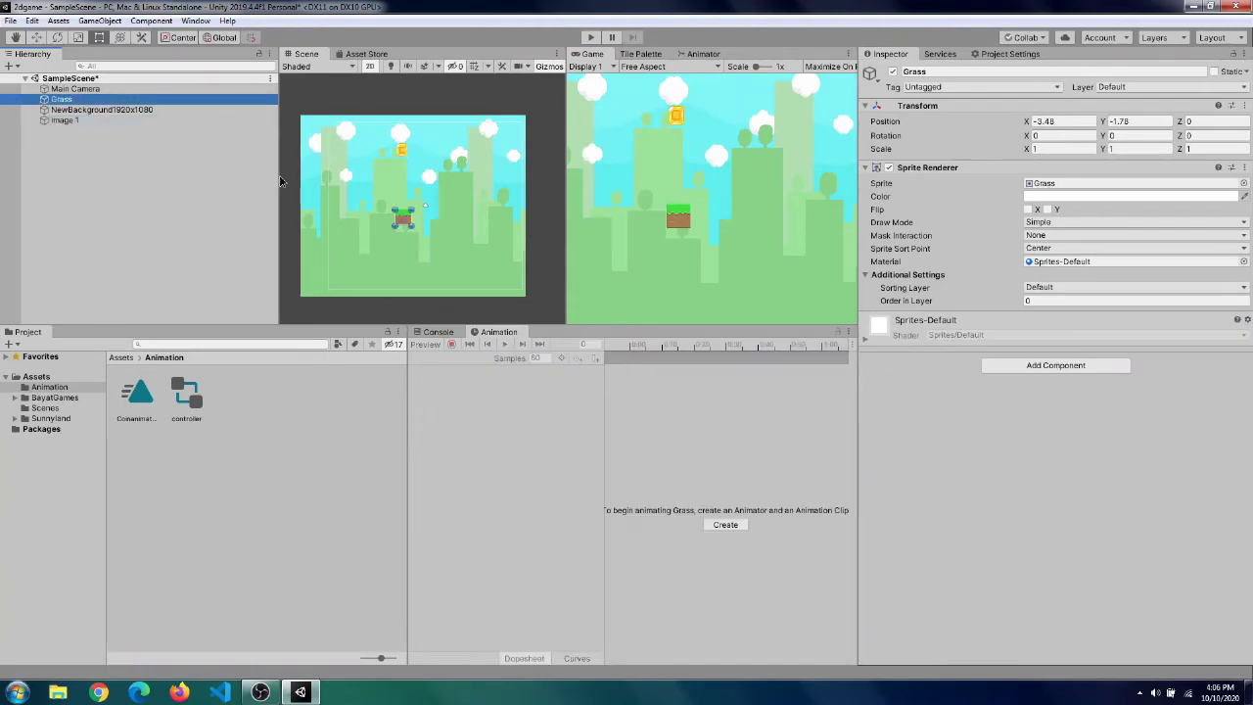
{"action": "left_click", "coordinate": [1055, 365]}
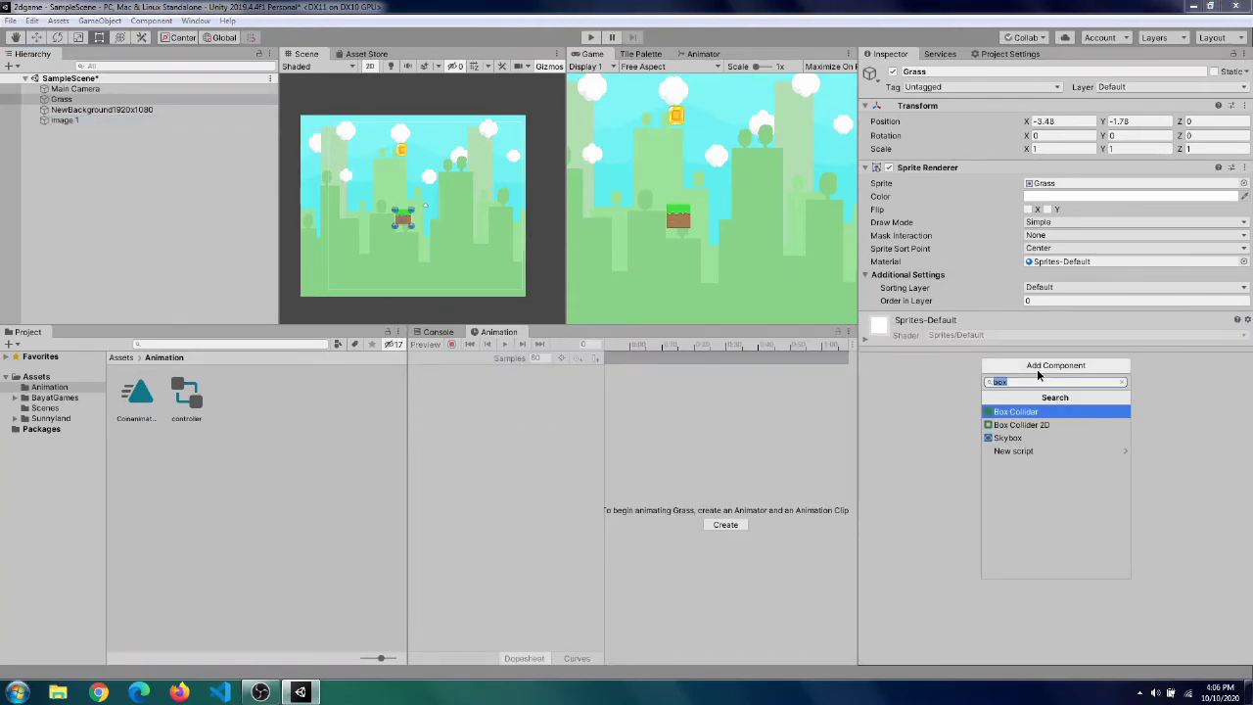
{"action": "left_click", "coordinate": [1045, 424]}
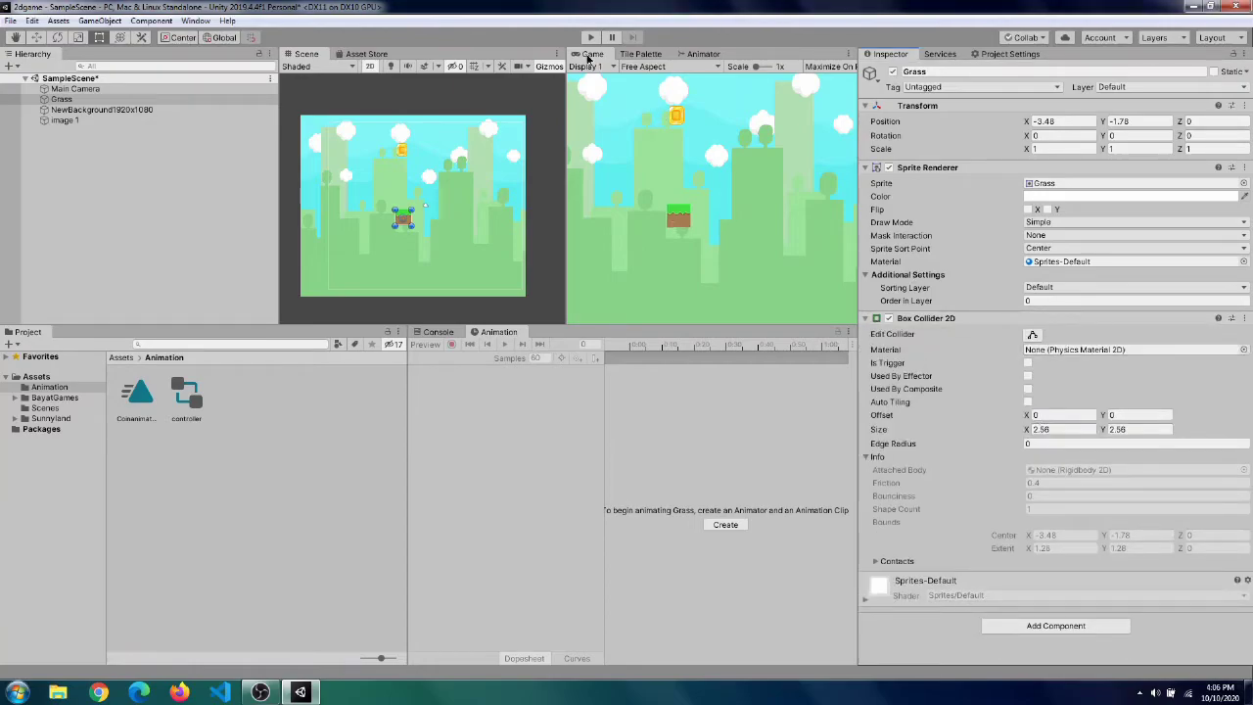
- Run the scene and examine how the falling coin meets the Grass tile
{"action": "left_click", "coordinate": [587, 39]}
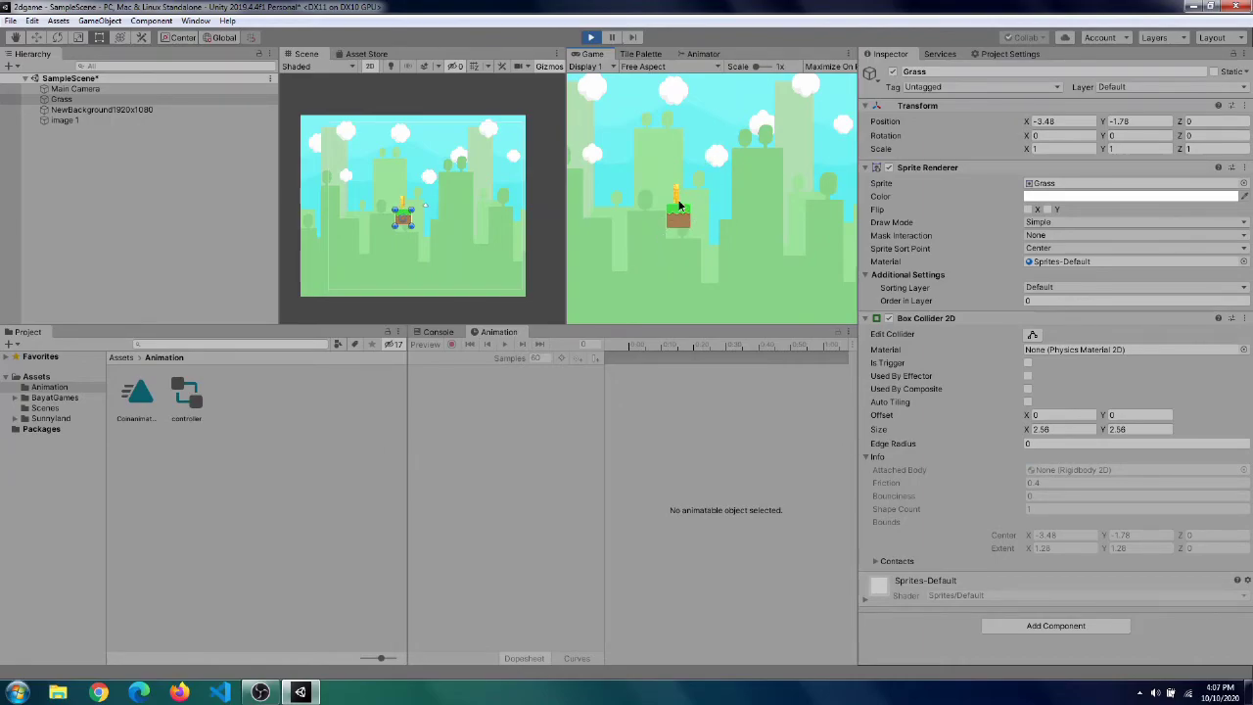
{"action": "key", "text": "f"}
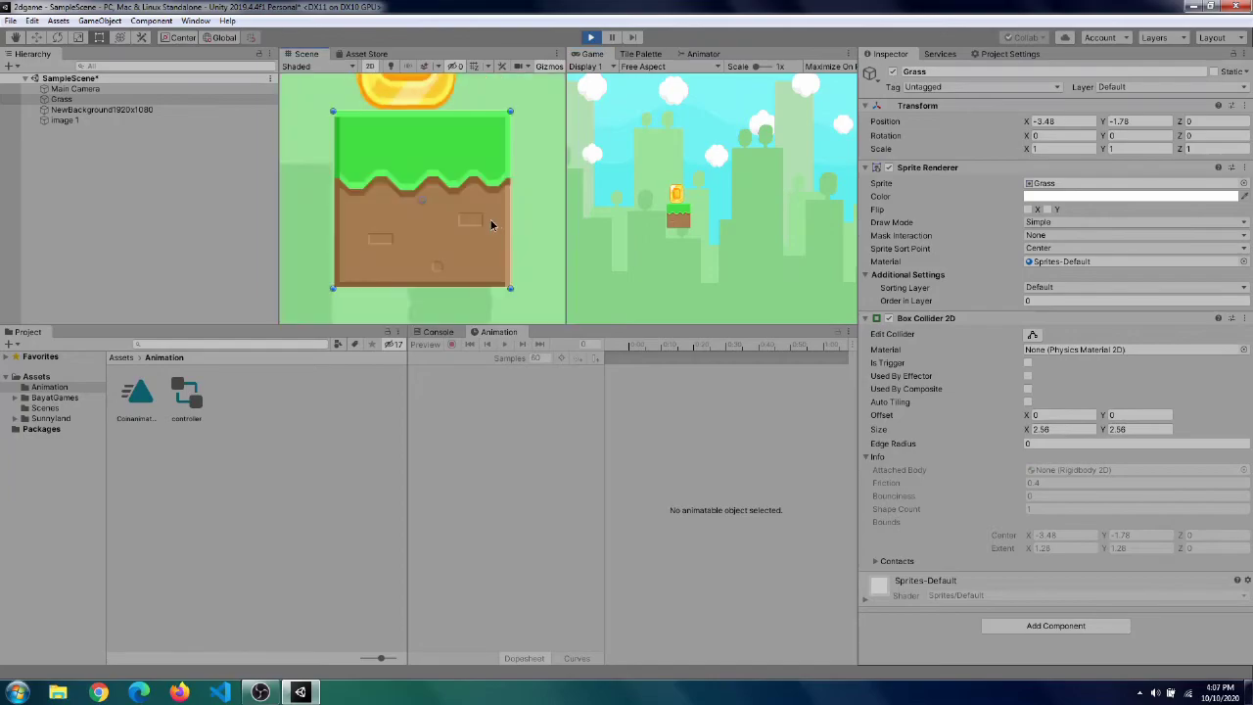
{"action": "scroll", "coordinate": [486, 172], "scroll_direction": "down", "scroll_amount": 4}
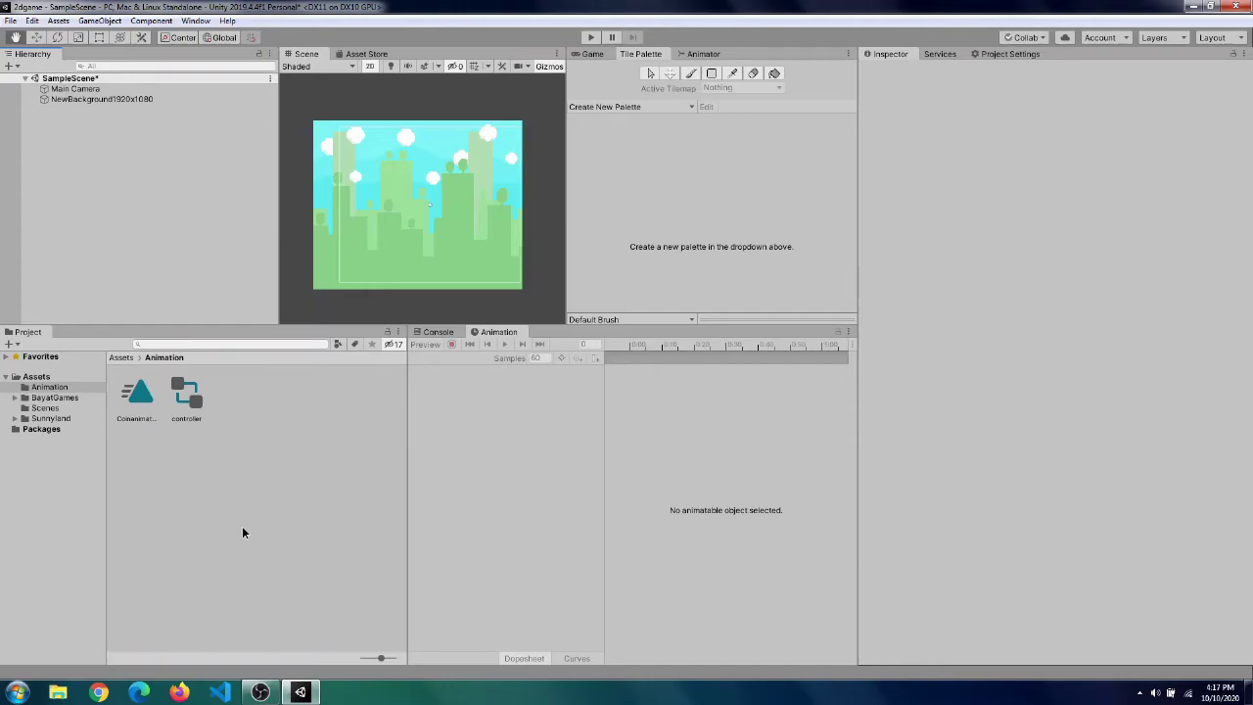
- Create a rectangular 2D Tilemap object in SampleScene
{"action": "right_click", "coordinate": [90, 188]}
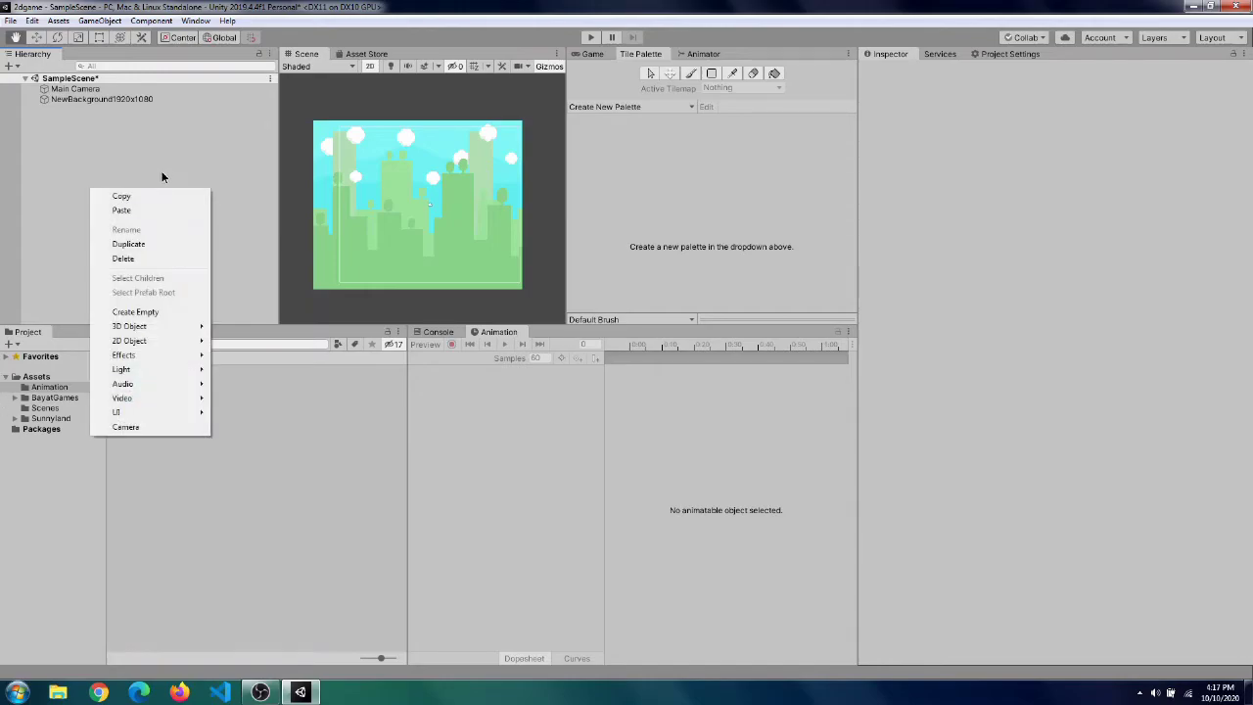
{"action": "mouse_move", "coordinate": [160, 381]}
{"action": "mouse_move", "coordinate": [168, 337]}
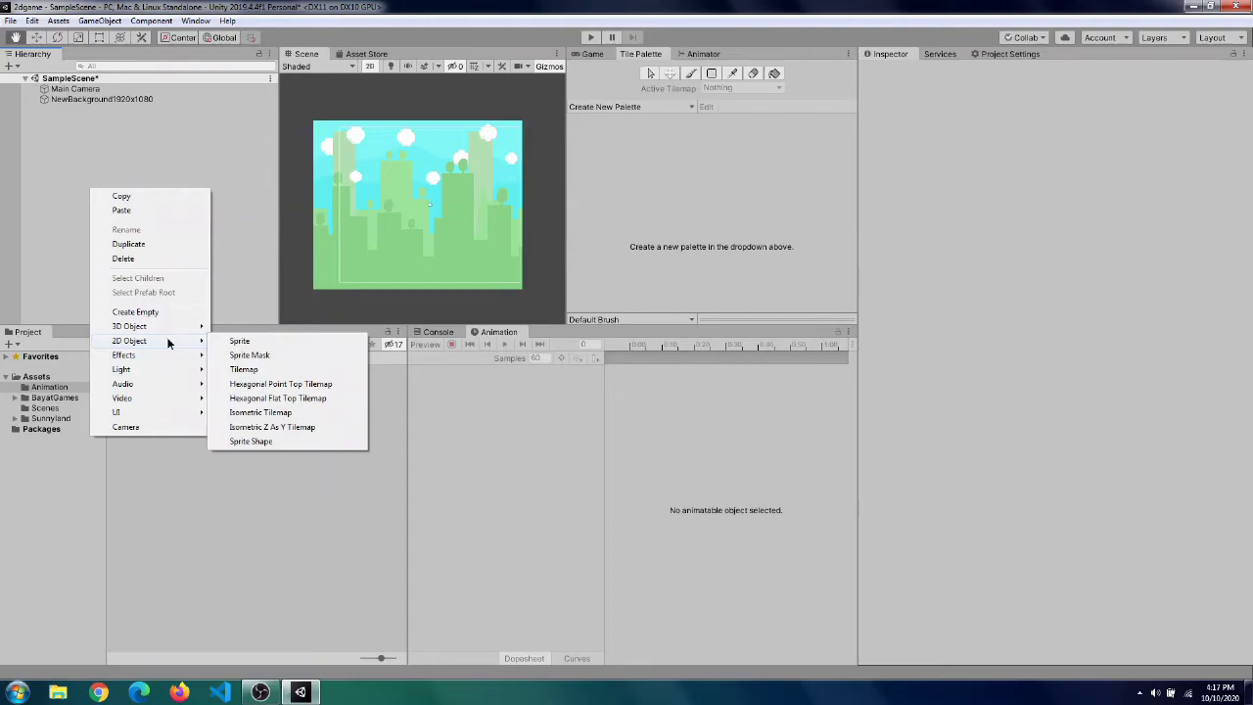
{"action": "left_click", "coordinate": [260, 369]}
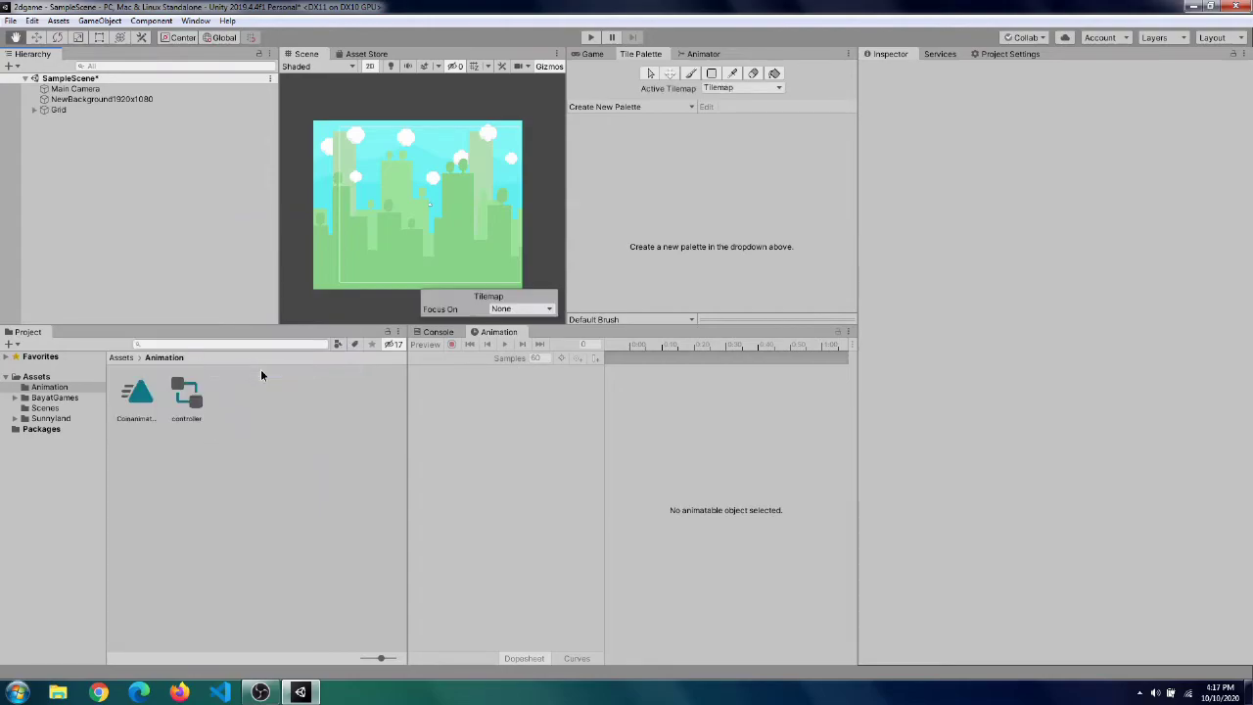
- Set the Grid object's cell size to 2 in X and 2 in Y and check the grid over the background
{"action": "left_click", "coordinate": [79, 111]}
{"action": "scroll", "coordinate": [391, 190], "scroll_direction": "up", "scroll_amount": 8}
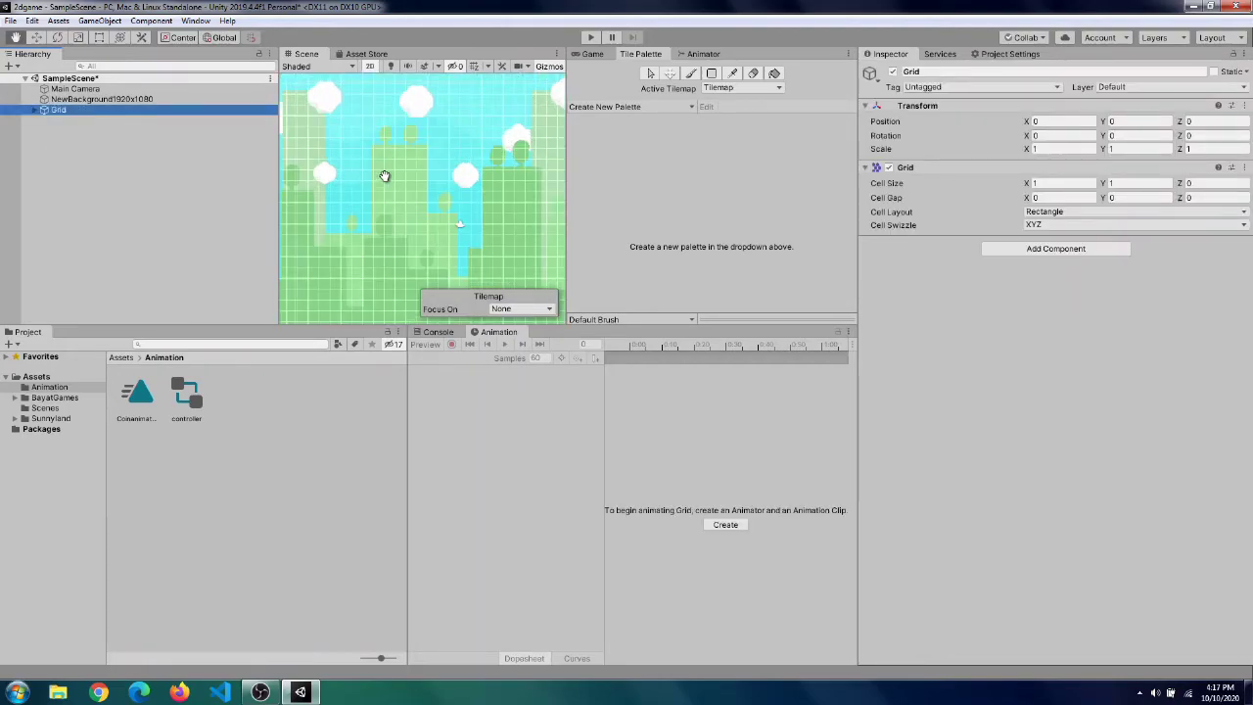
{"action": "scroll", "coordinate": [391, 175], "scroll_direction": "down", "scroll_amount": 8}
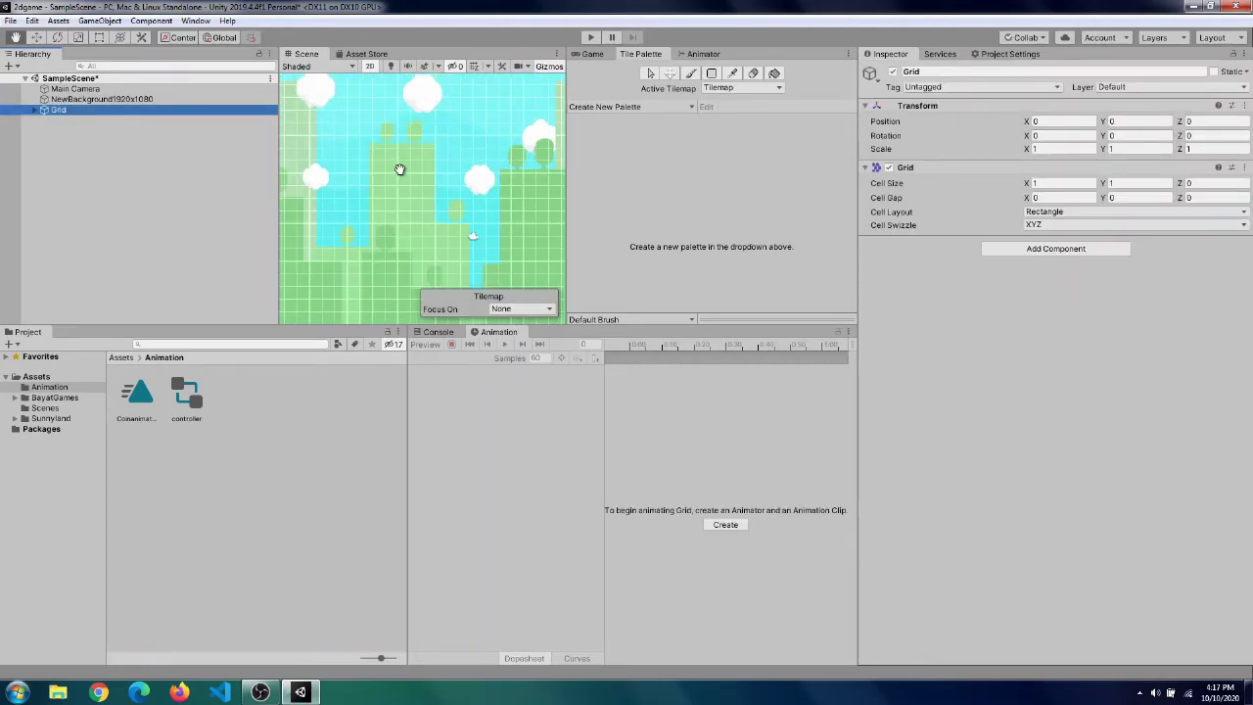
{"action": "left_click", "coordinate": [1051, 183]}
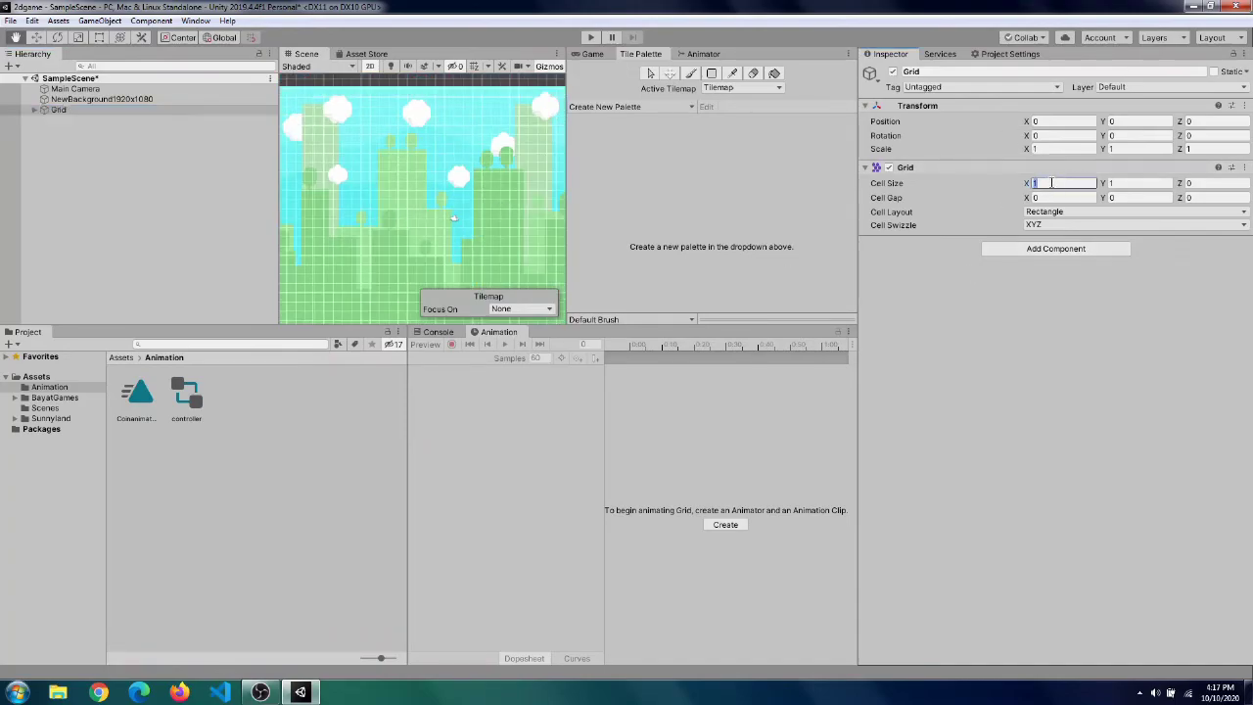
{"action": "type", "text": "2"}
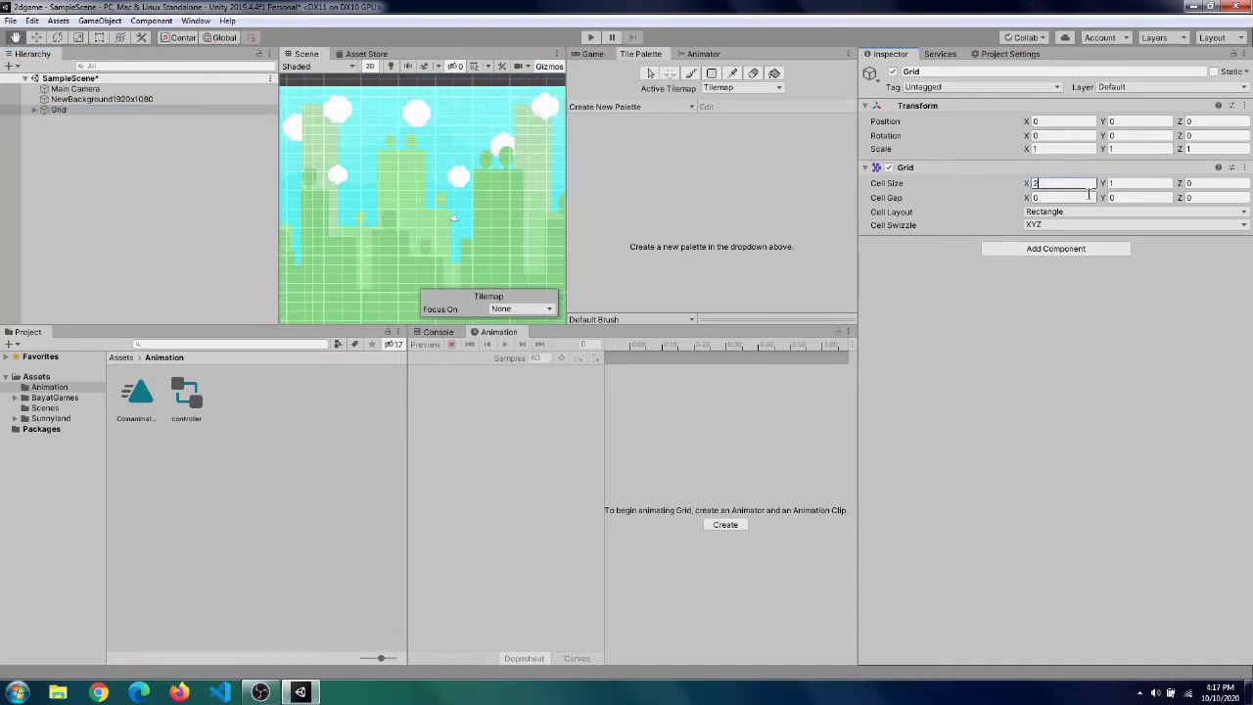
{"action": "left_click", "coordinate": [1134, 183]}
{"action": "key", "text": "BackSpace"}
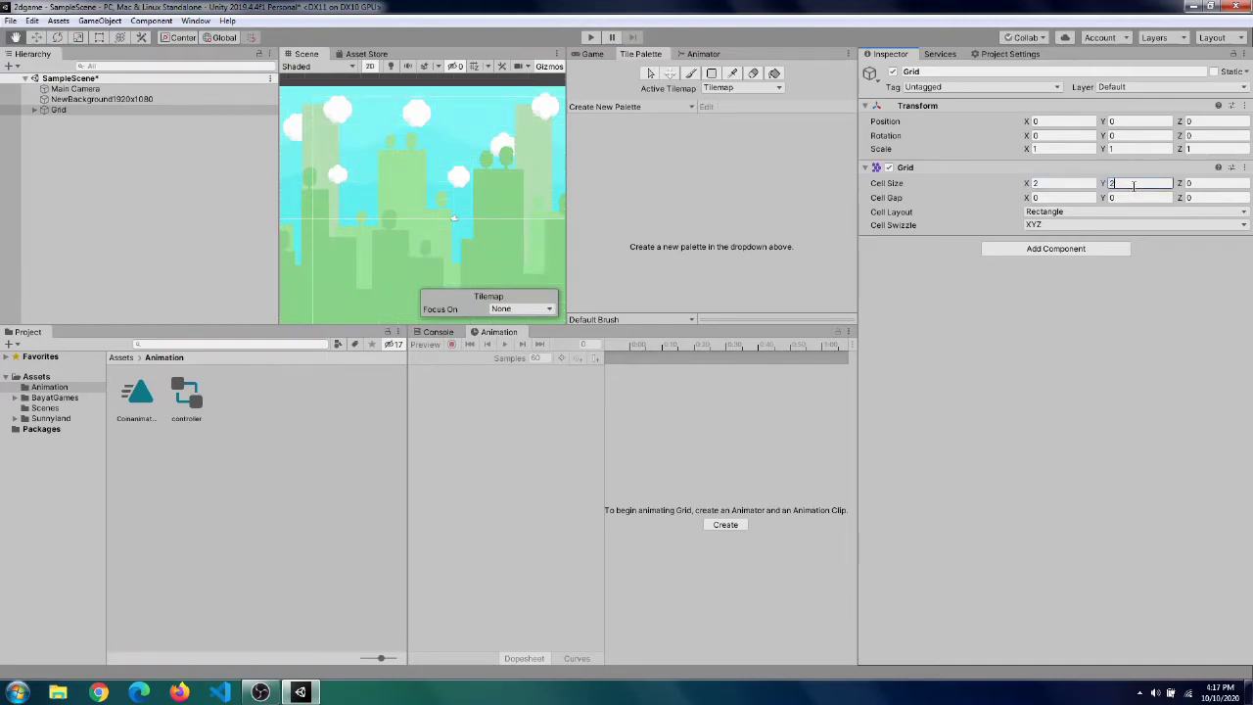
{"action": "key", "text": "Return"}
{"action": "scroll", "coordinate": [470, 209], "scroll_direction": "down", "scroll_amount": 2}
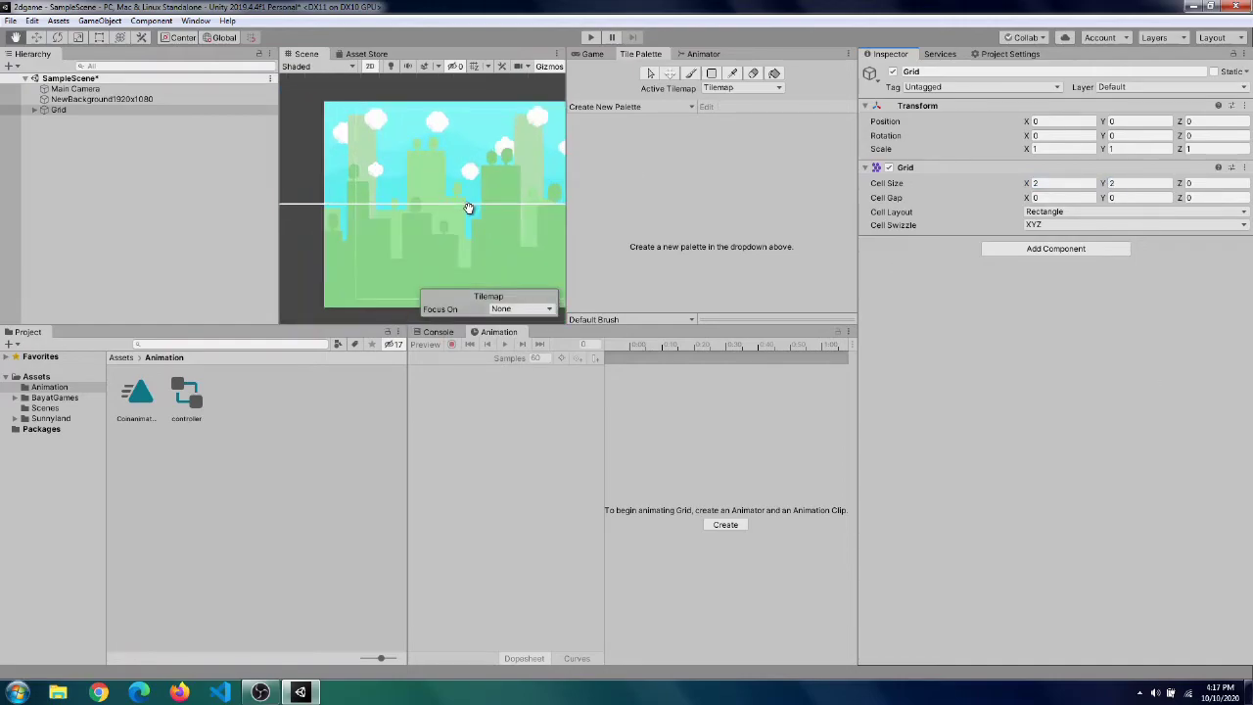
{"action": "scroll", "coordinate": [468, 208], "scroll_direction": "up", "scroll_amount": 2}
{"action": "left_click", "coordinate": [1052, 182]}
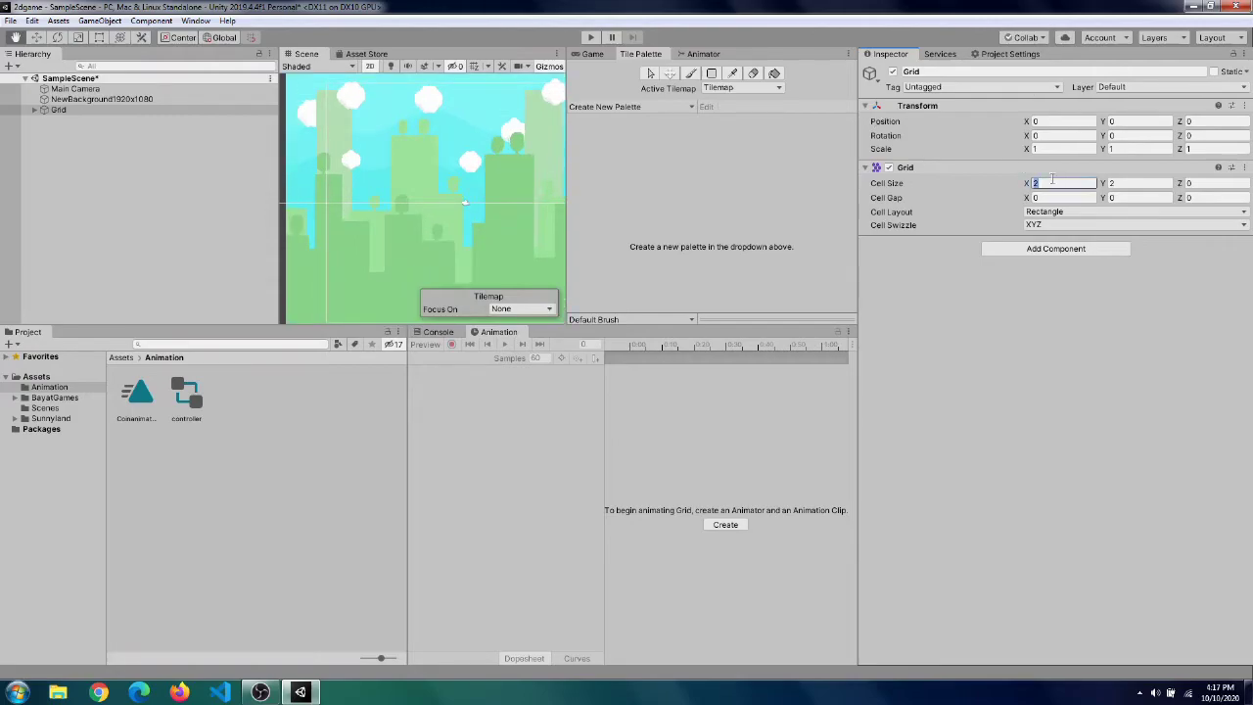
{"action": "type", "text": "2"}
{"action": "key", "text": "Return"}
{"action": "scroll", "coordinate": [497, 232], "scroll_direction": "down", "scroll_amount": 3}
{"action": "scroll", "coordinate": [456, 218], "scroll_direction": "up", "scroll_amount": 3}
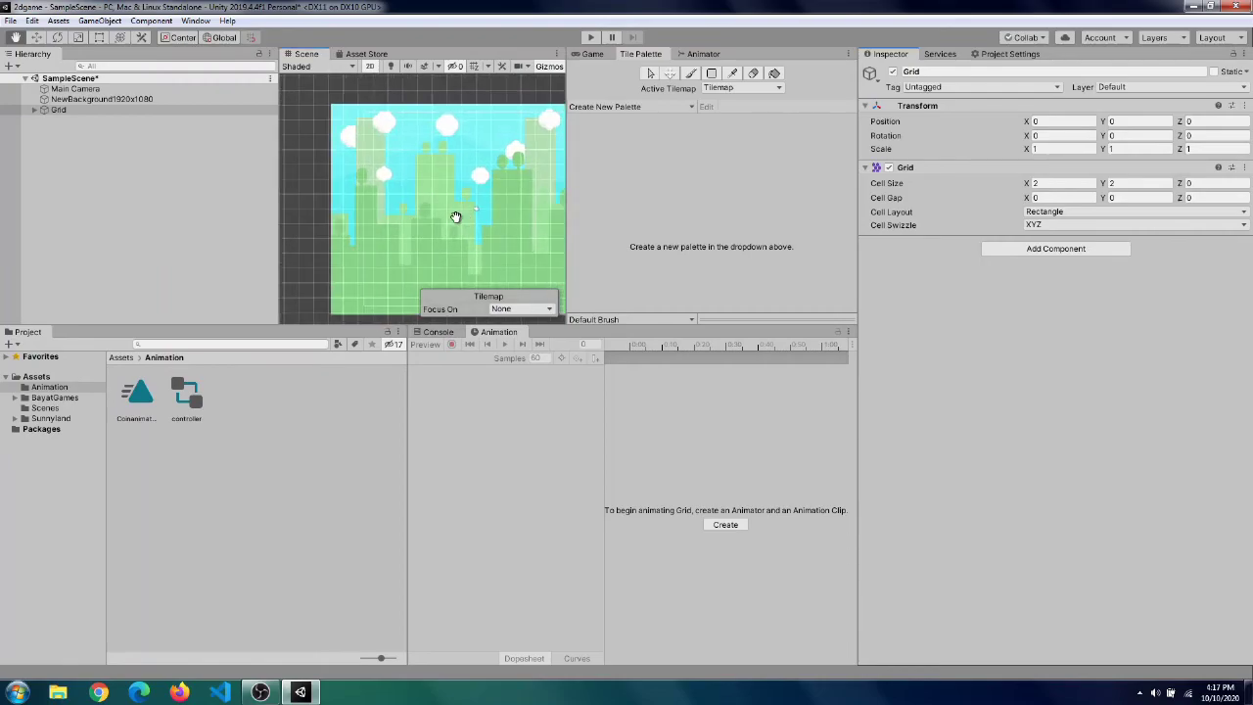
- Create a new tile palette named Gra, up to choosing its save folder
{"action": "left_click", "coordinate": [601, 54]}
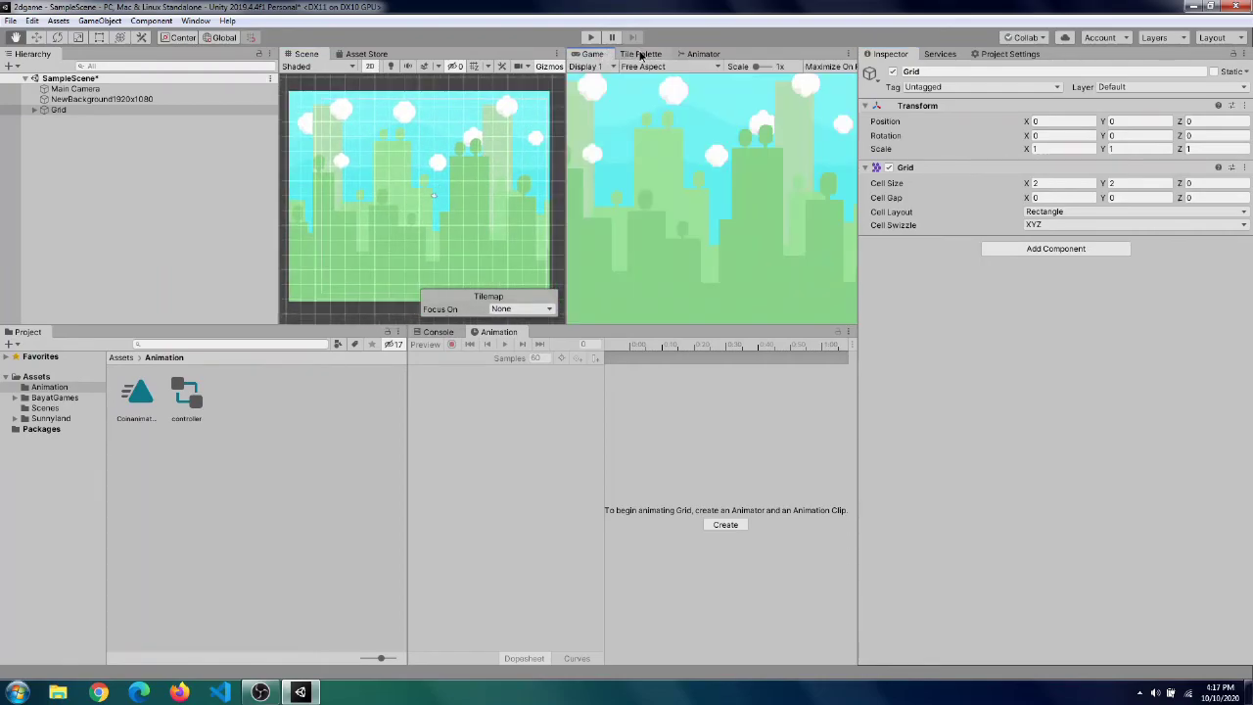
{"action": "left_click", "coordinate": [641, 53]}
{"action": "left_click", "coordinate": [196, 22]}
{"action": "left_click", "coordinate": [631, 106]}
{"action": "left_click", "coordinate": [683, 134]}
{"action": "type", "text": "gh"}
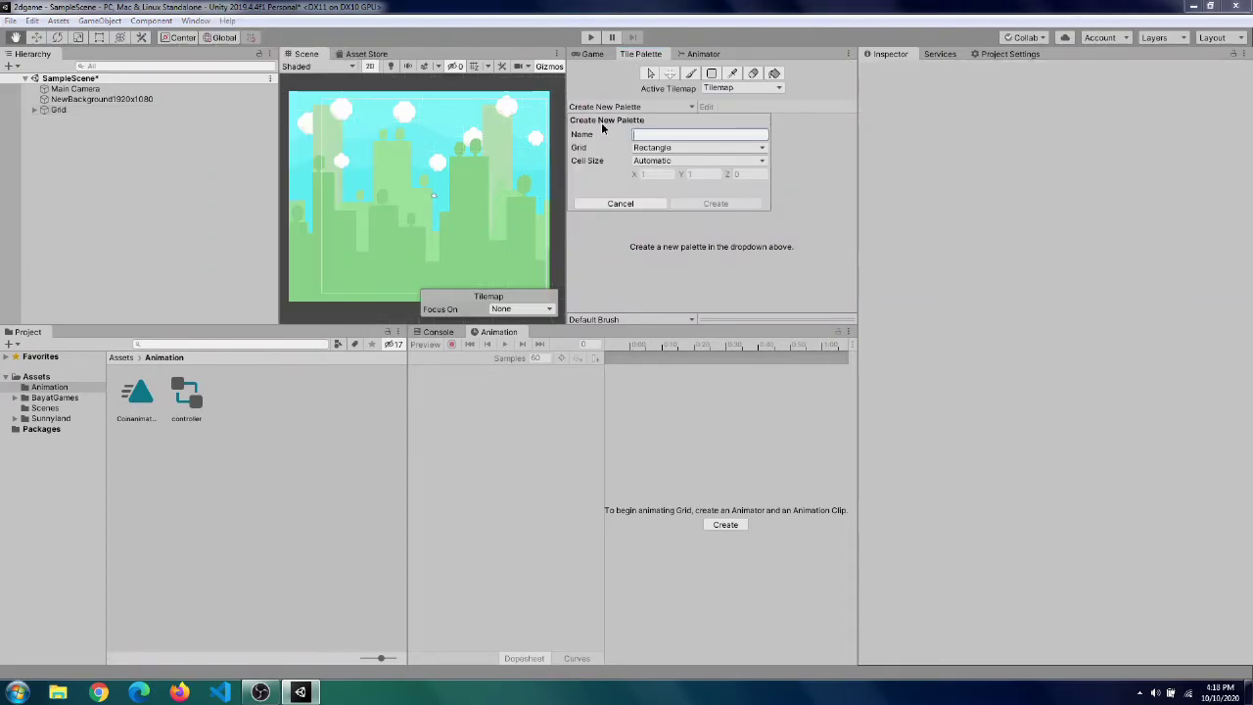
{"action": "key", "text": "BackSpace"}
{"action": "key", "text": "BackSpace"}
{"action": "type", "text": "Gra"}
{"action": "left_click", "coordinate": [708, 205]}
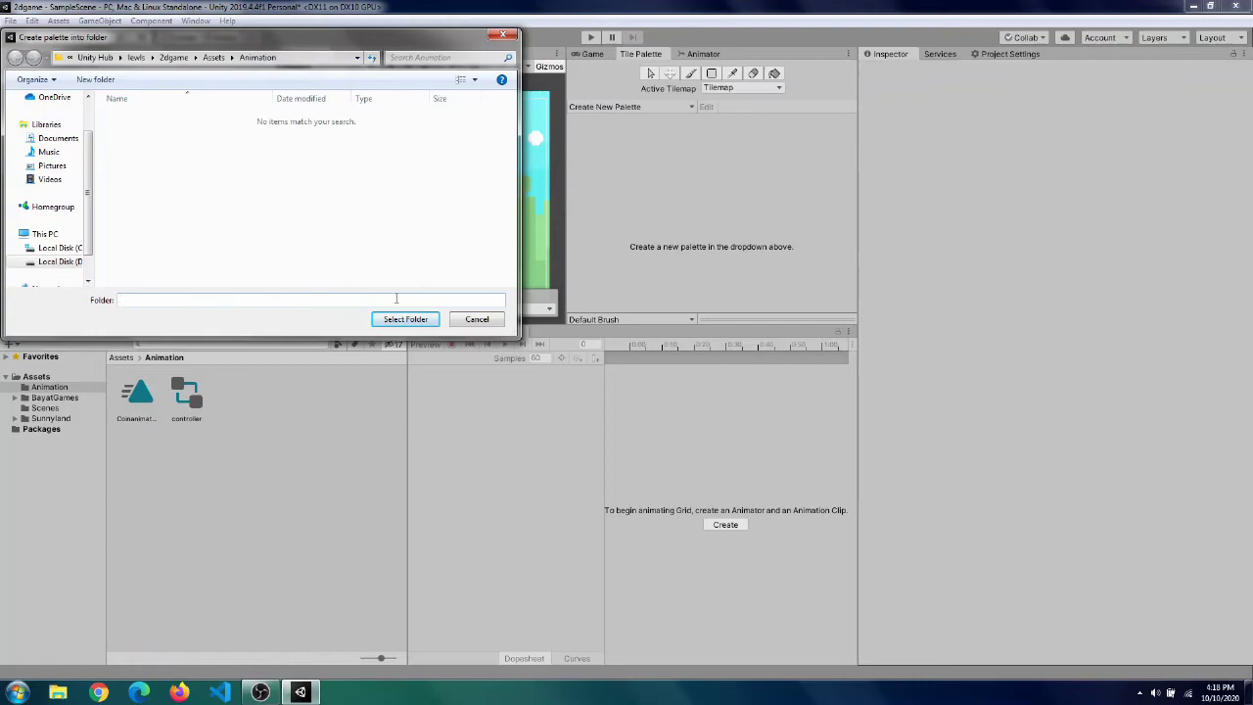
- Create a folder named Pallet inside the project's Assets folder and save the new Grasspallet tile palette in it
{"action": "left_click", "coordinate": [213, 57]}
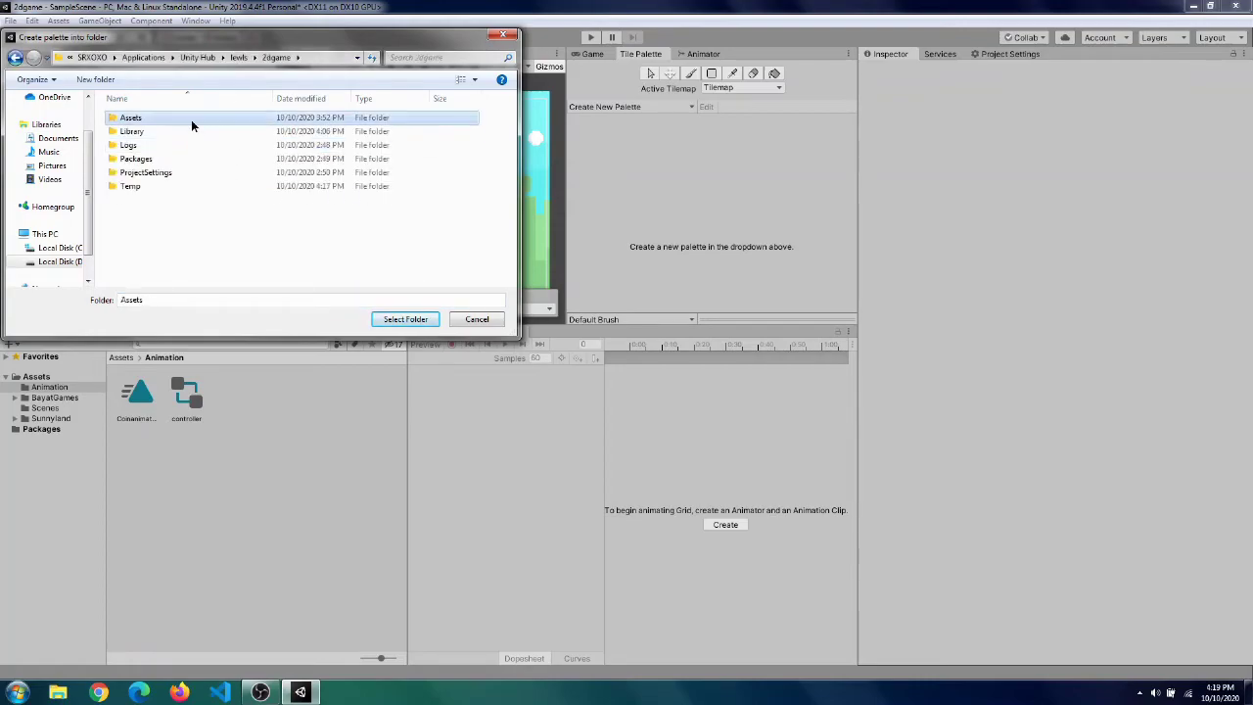
{"action": "right_click", "coordinate": [279, 228]}
{"action": "mouse_move", "coordinate": [325, 361]}
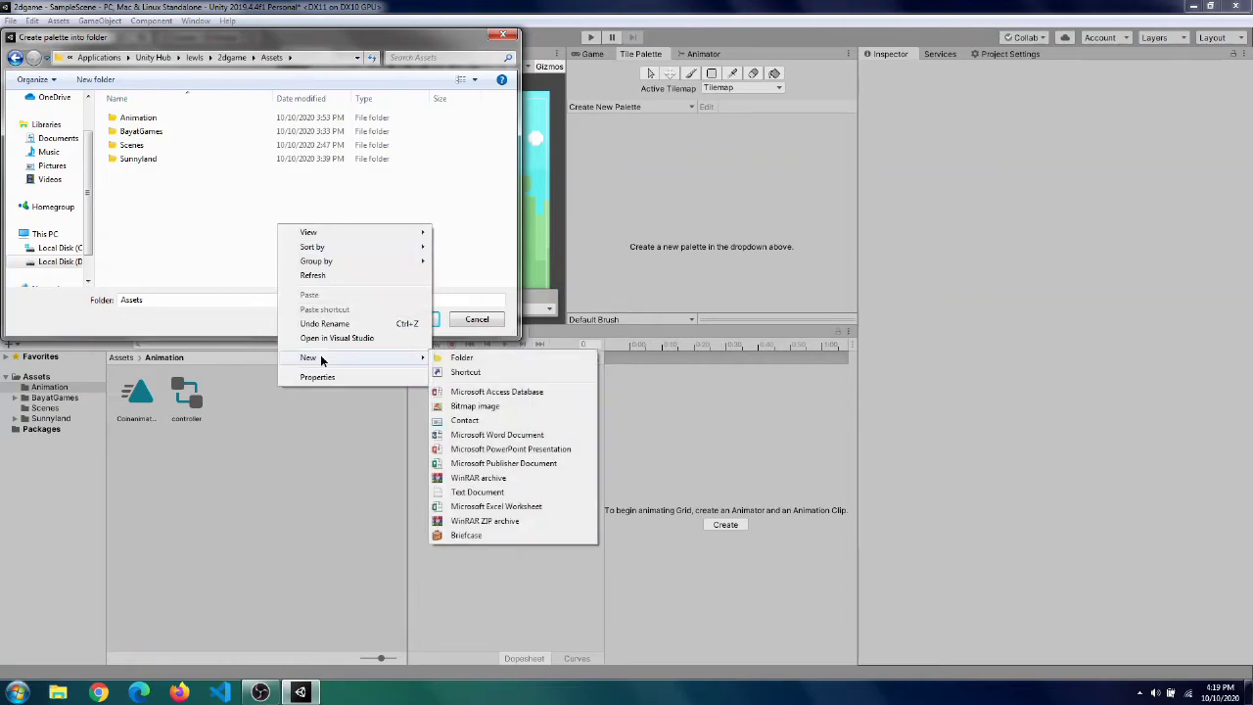
{"action": "left_click", "coordinate": [439, 359]}
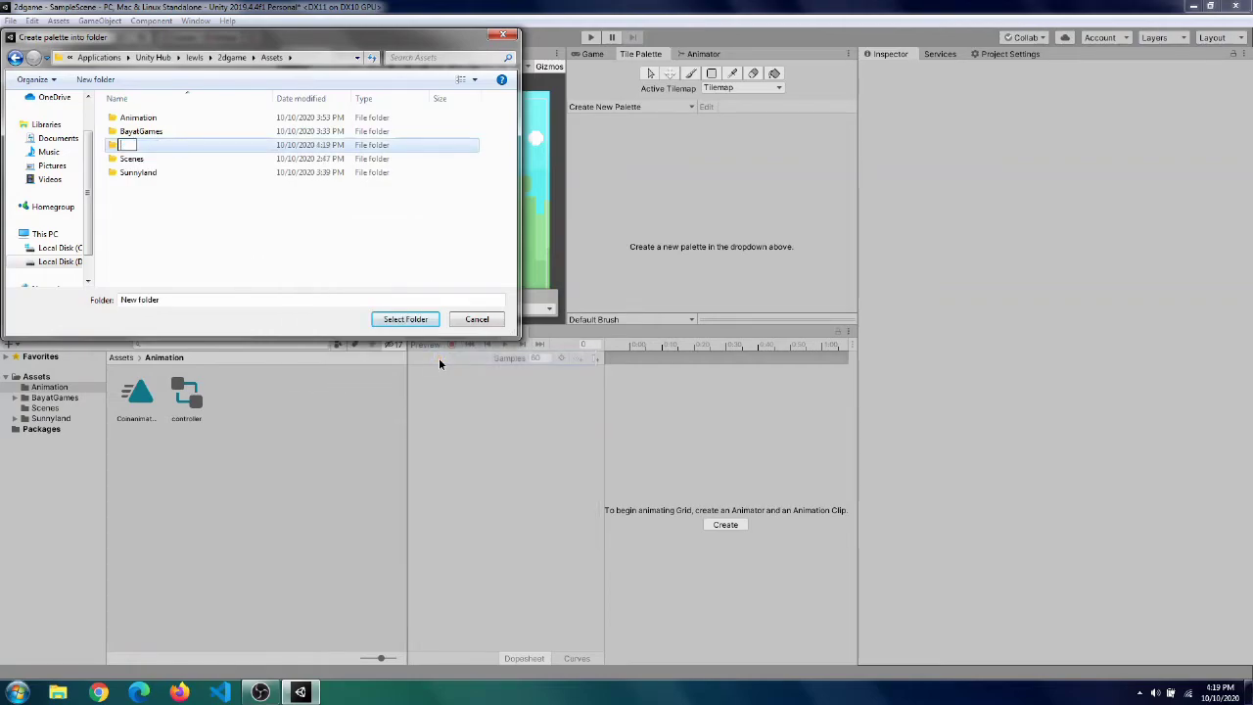
{"action": "type", "text": "Pallet"}
{"action": "key", "text": "Return"}
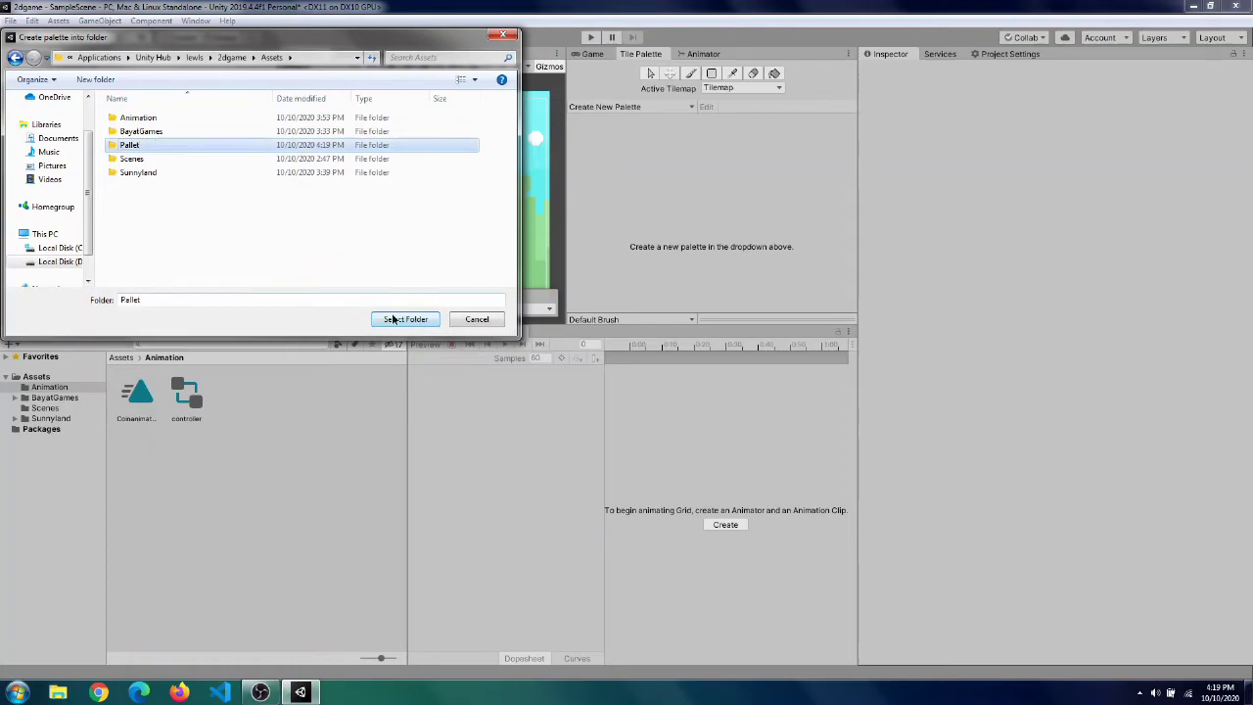
{"action": "double_click", "coordinate": [257, 148]}
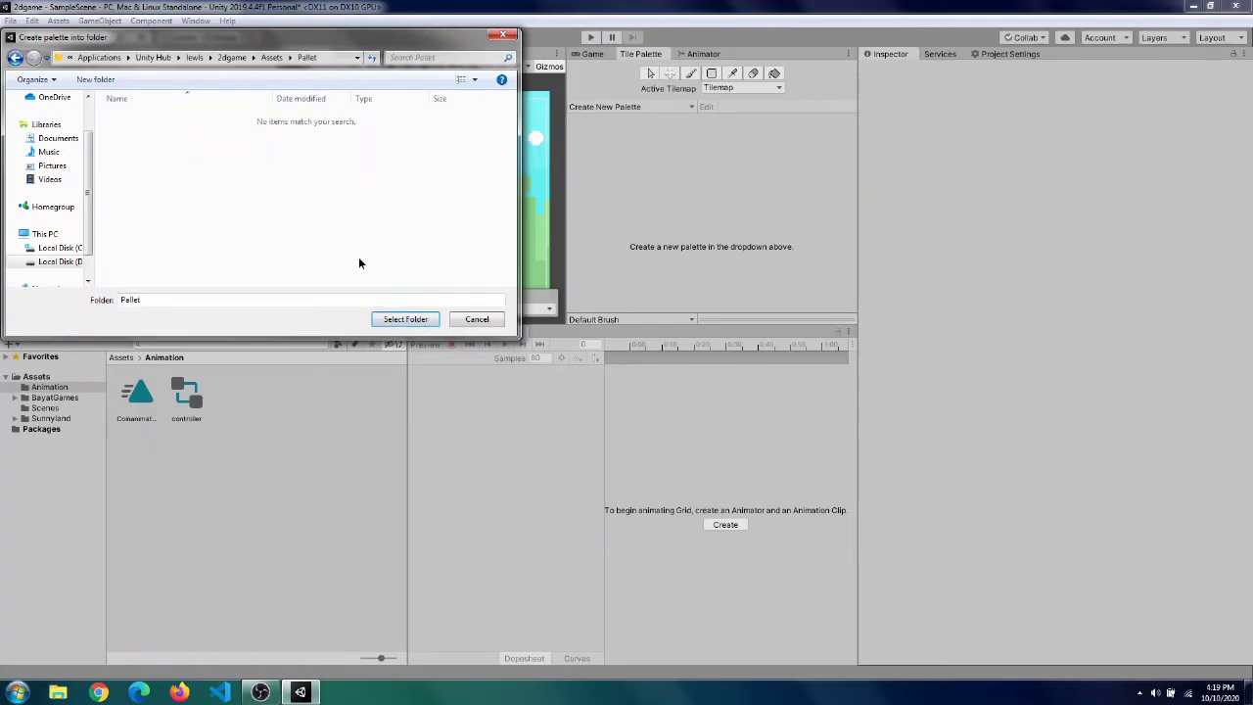
{"action": "left_click", "coordinate": [404, 319]}
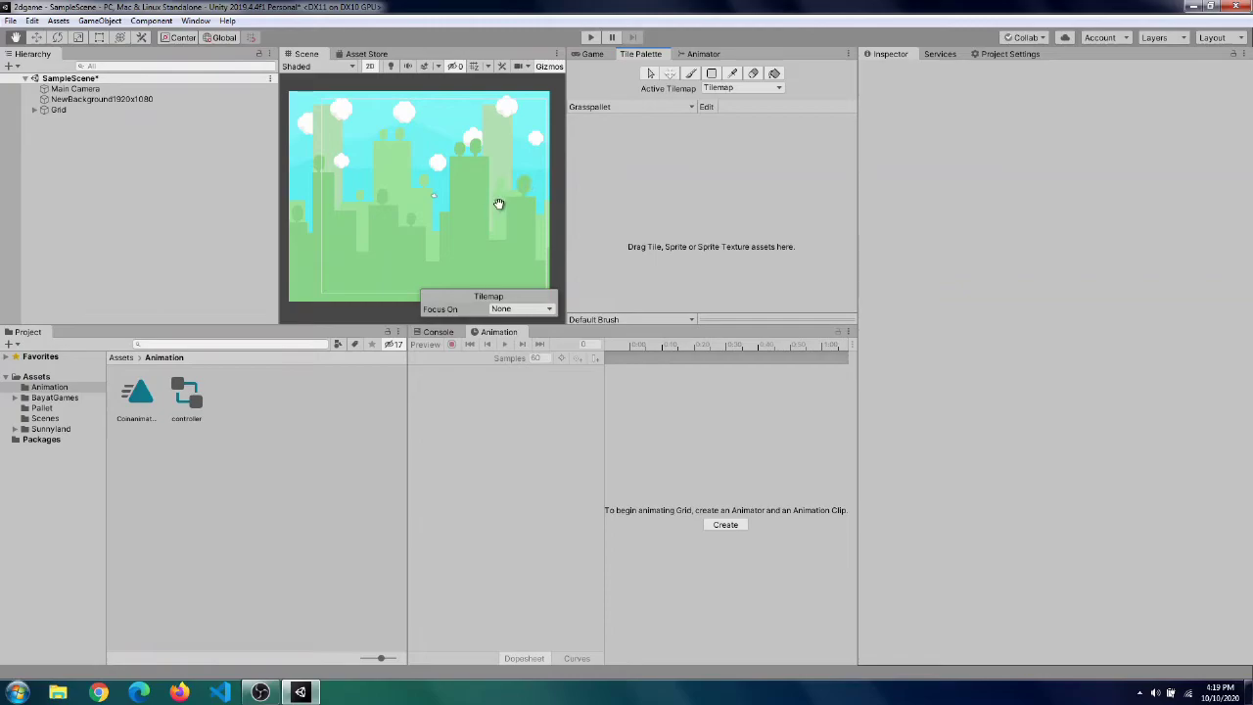
- Open the 256x256 folder of the Spring 2D tiles within the BayatGames free platform assets
{"action": "left_click", "coordinate": [143, 110]}
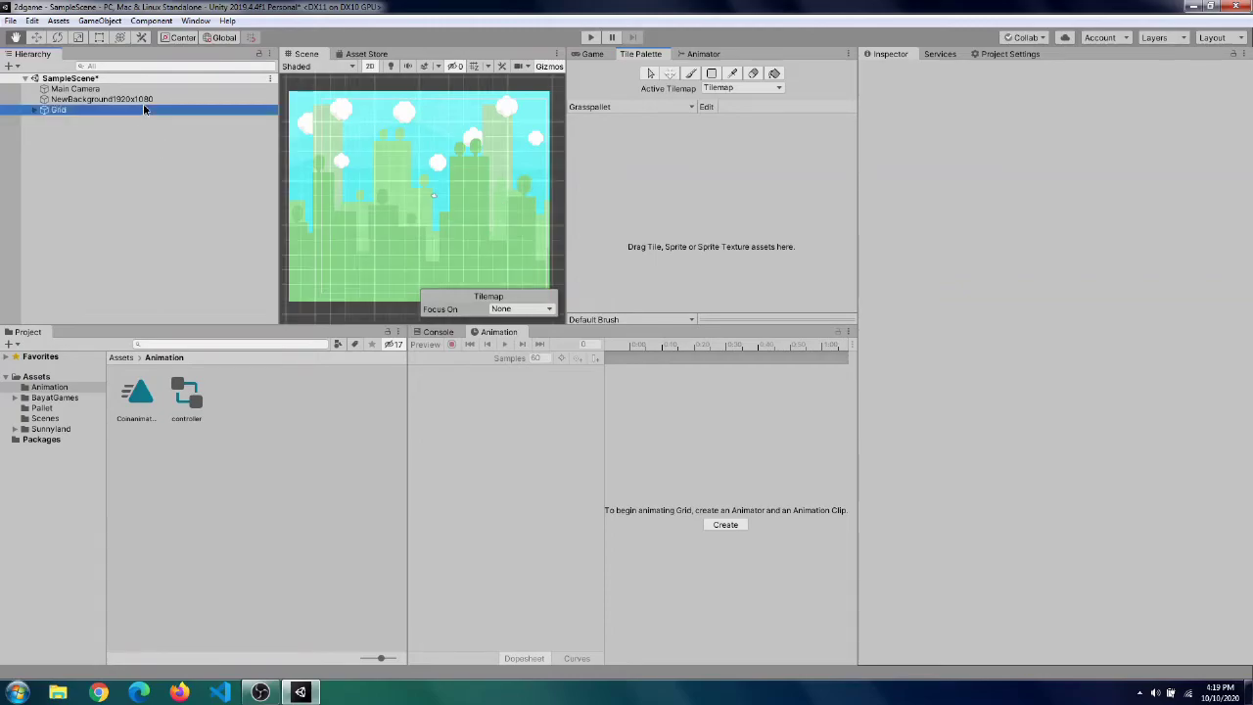
{"action": "left_click", "coordinate": [16, 398]}
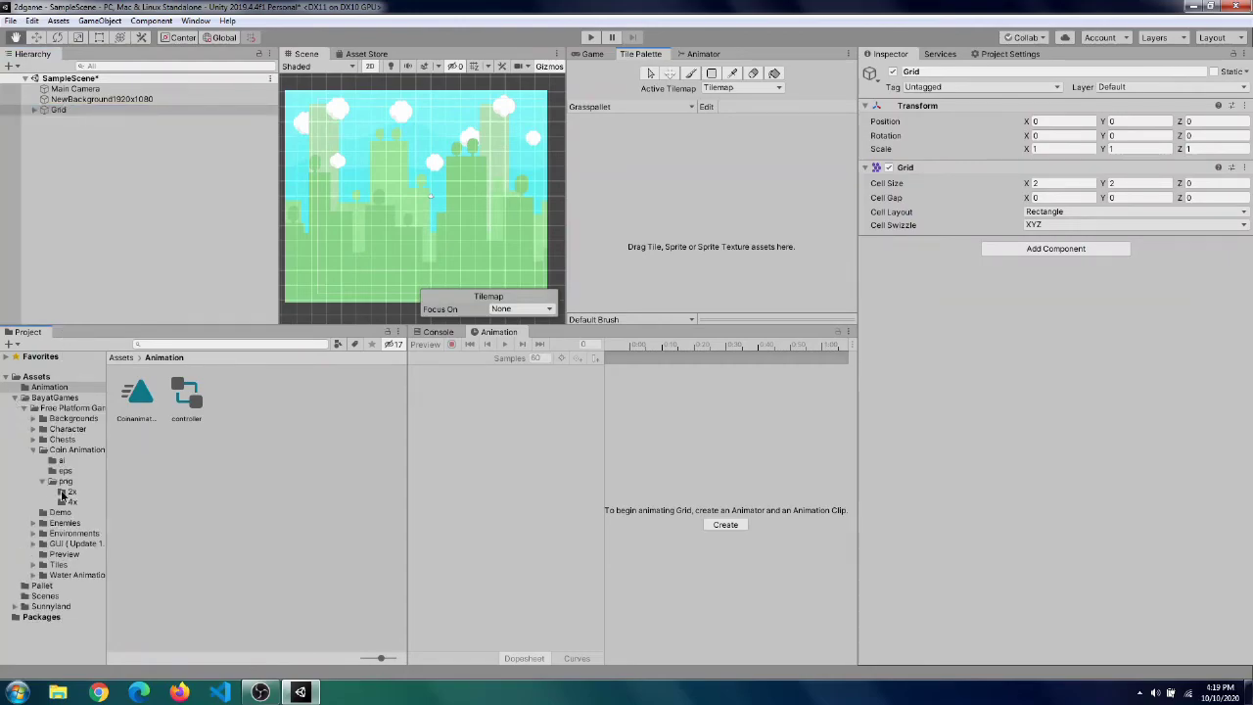
{"action": "left_click", "coordinate": [45, 492]}
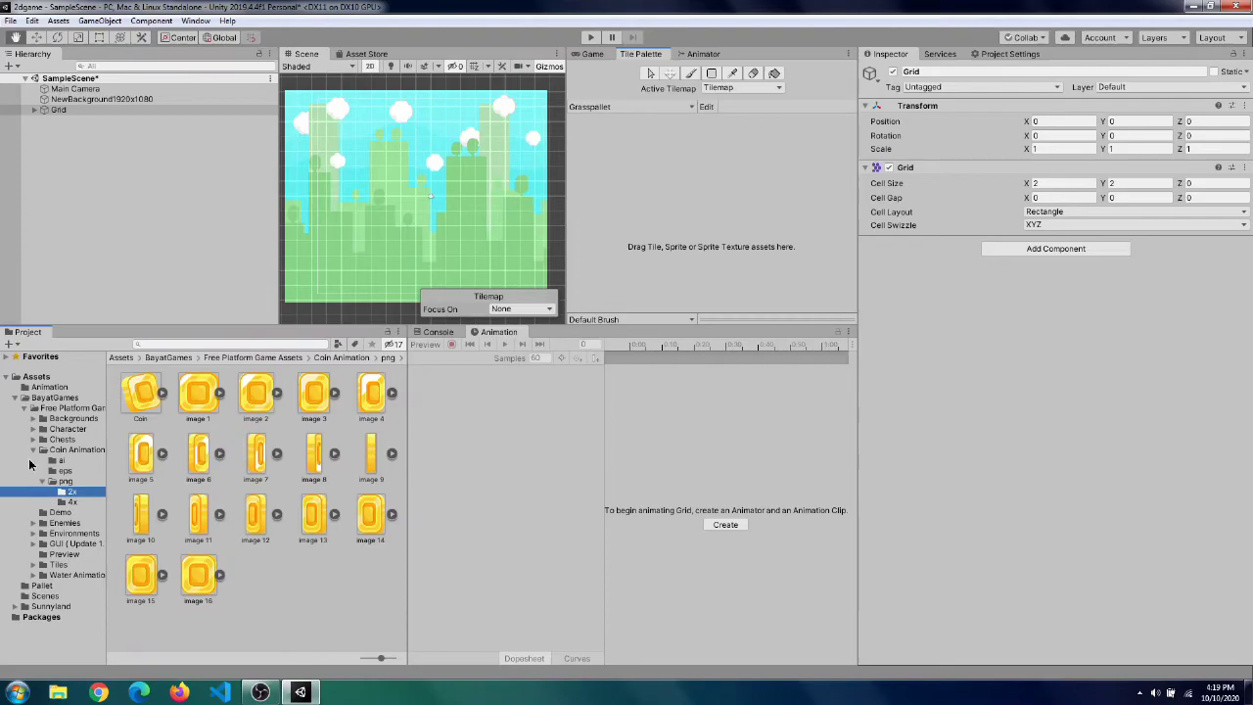
{"action": "left_click", "coordinate": [33, 450]}
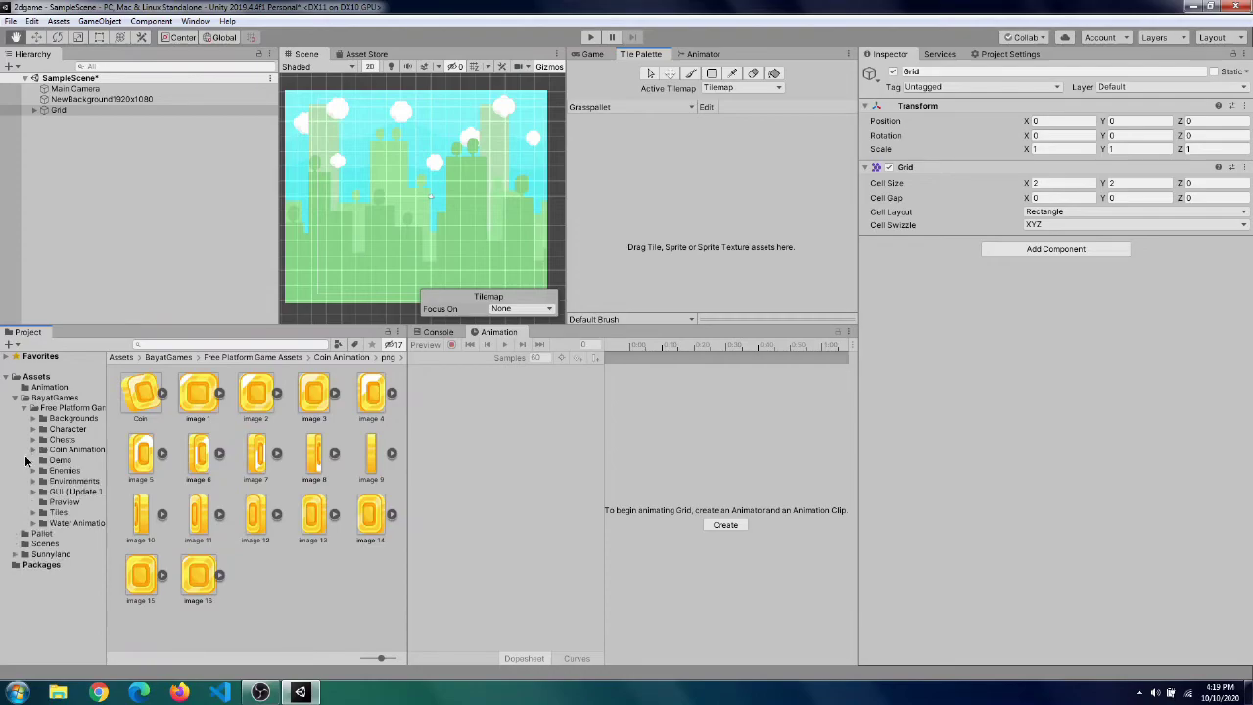
{"action": "left_click", "coordinate": [33, 513]}
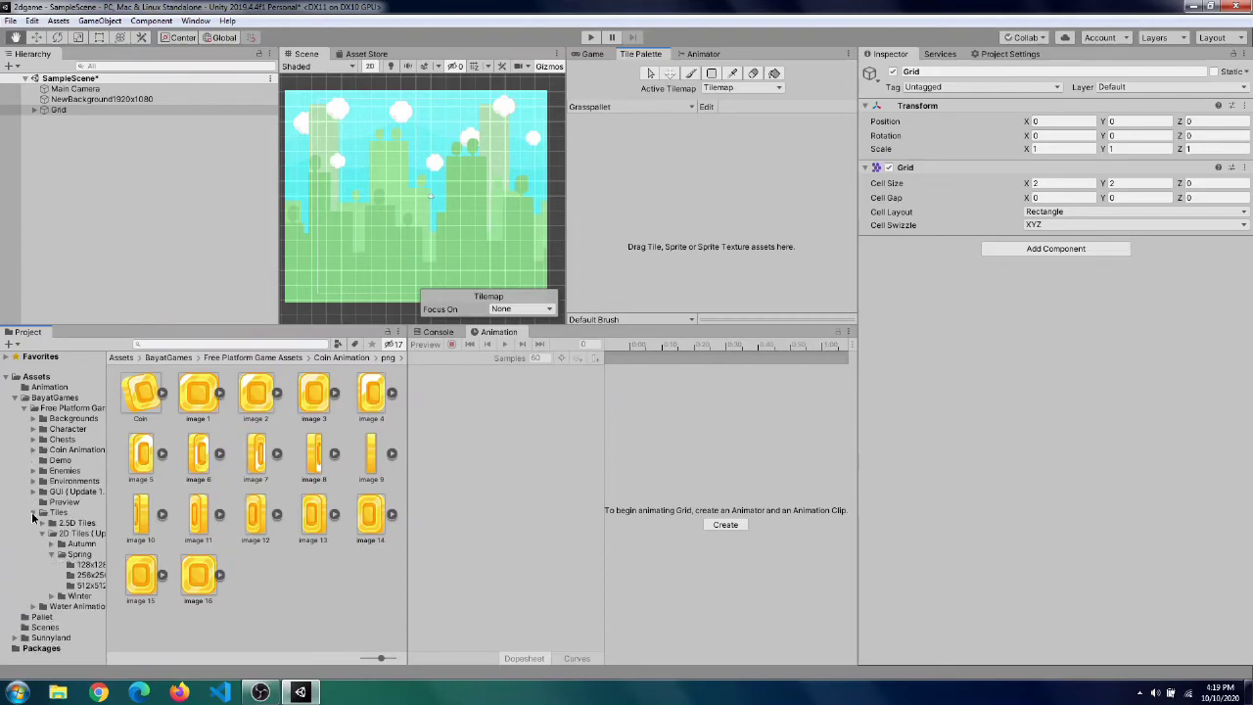
{"action": "left_click", "coordinate": [80, 565]}
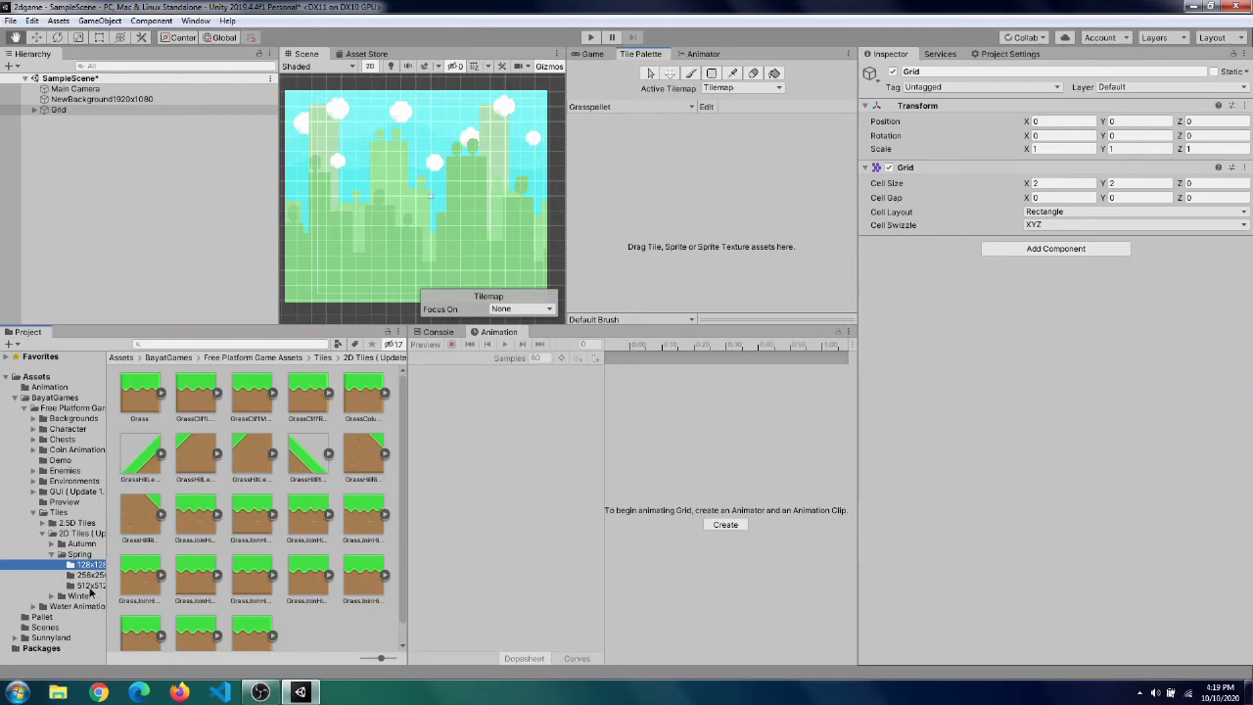
{"action": "left_click", "coordinate": [91, 576]}
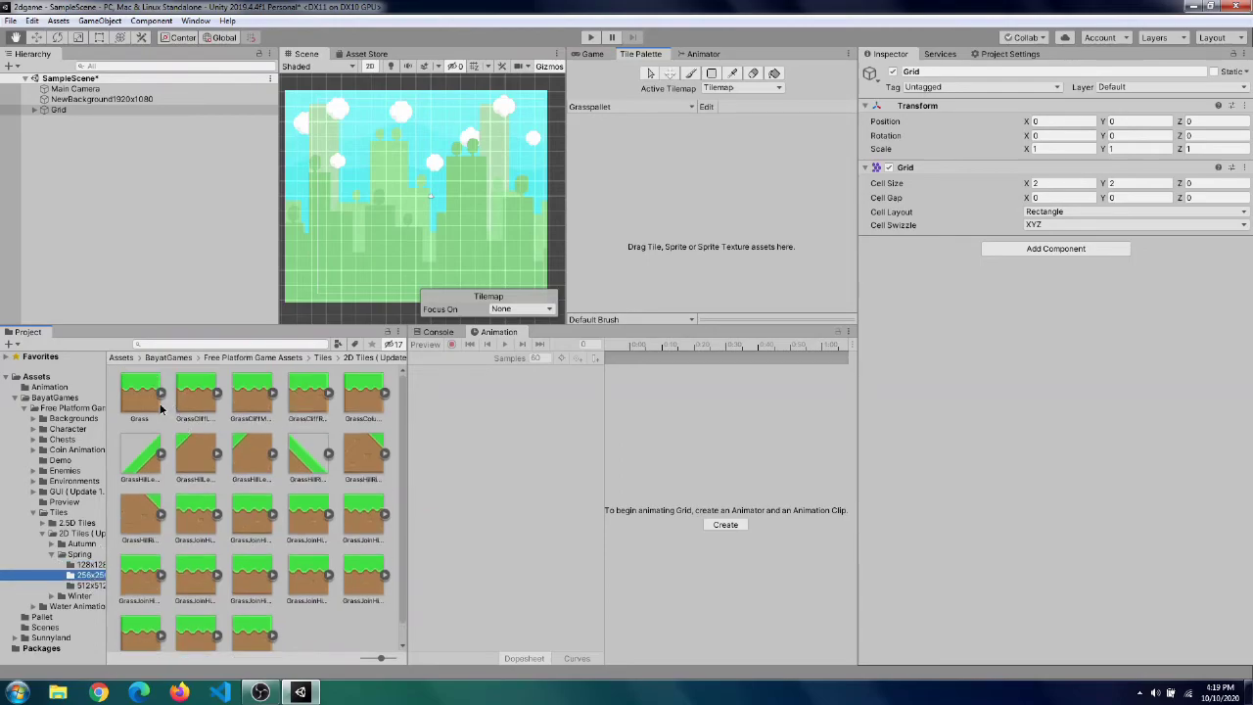
- Add all the Spring 256x256 grass textures to the Grasspallet palette and save the generated tiles under the project's Assets folder
{"action": "left_click", "coordinate": [140, 394]}
{"action": "left_click", "coordinate": [247, 637], "text": "shift"}
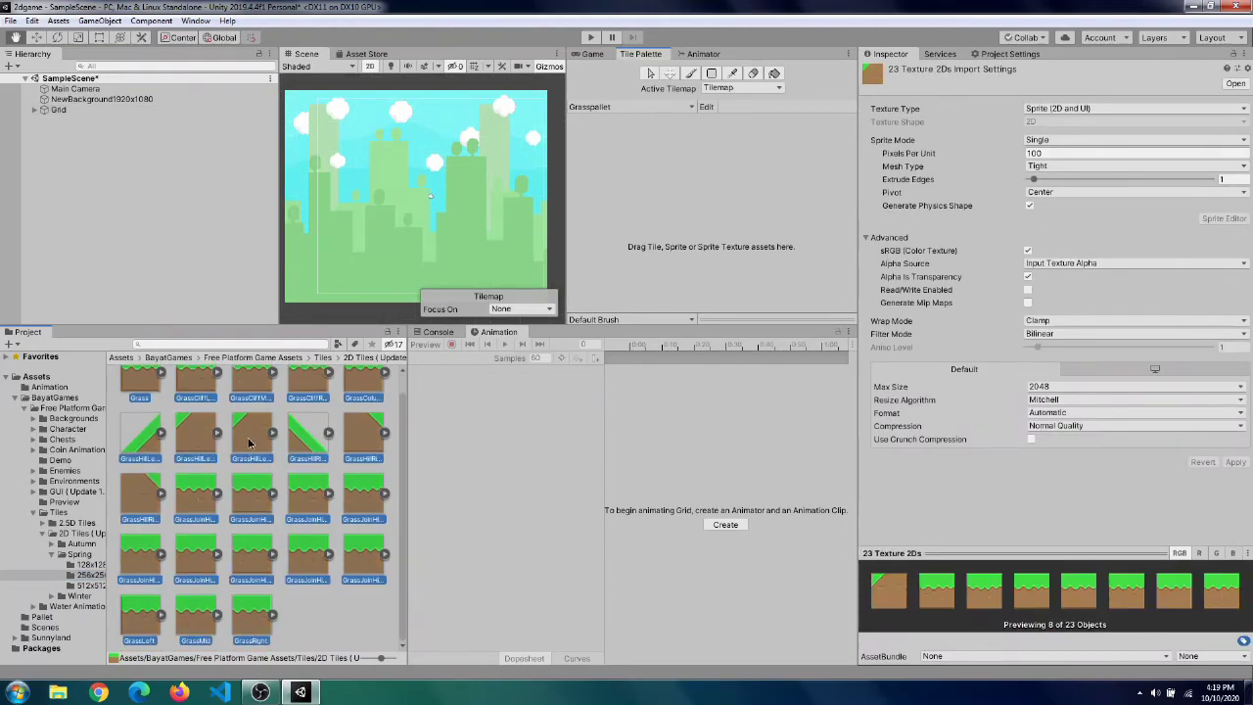
{"action": "left_click_drag", "start_coordinate": [304, 446], "coordinate": [669, 153]}
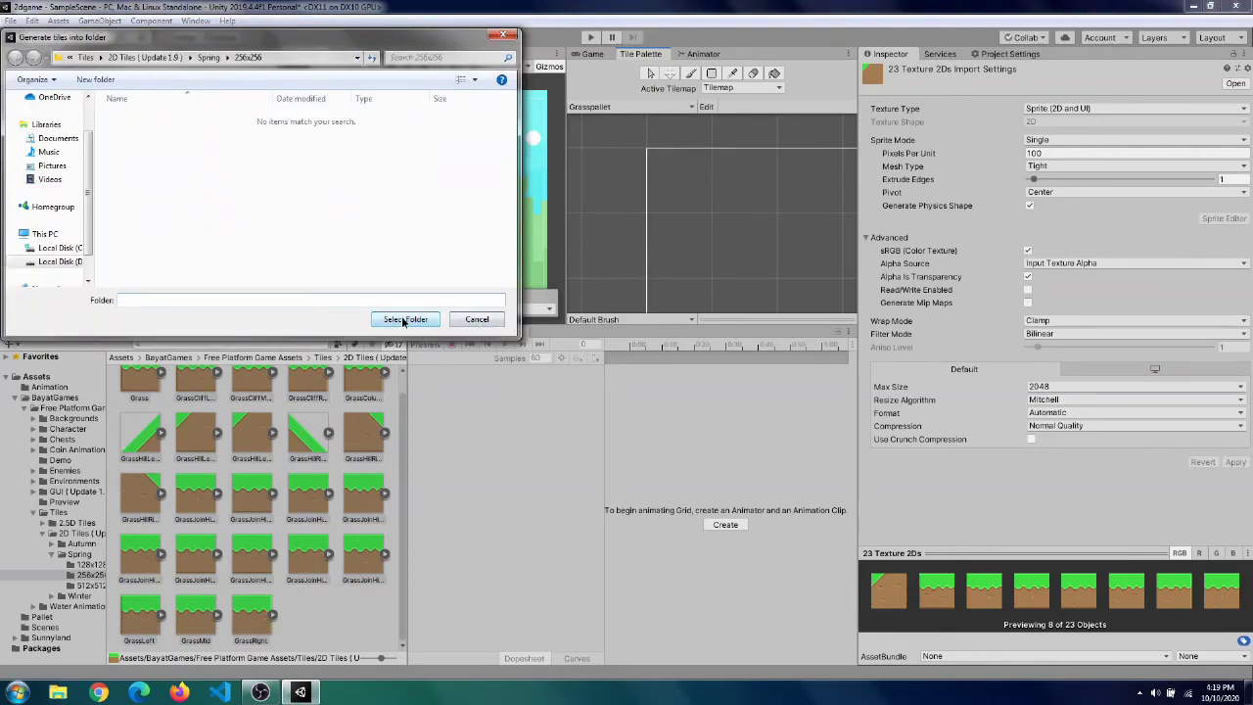
{"action": "left_click", "coordinate": [49, 266]}
{"action": "double_click", "coordinate": [199, 142]}
{"action": "double_click", "coordinate": [211, 116]}
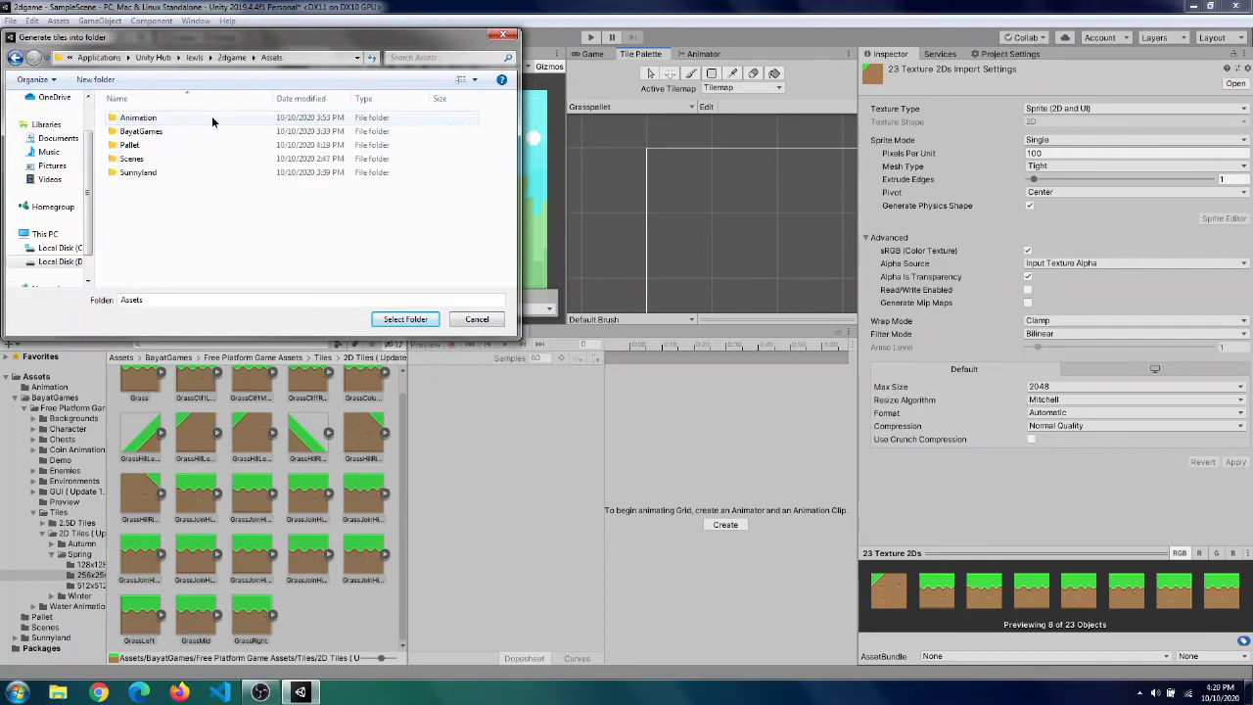
{"action": "left_click", "coordinate": [405, 319]}
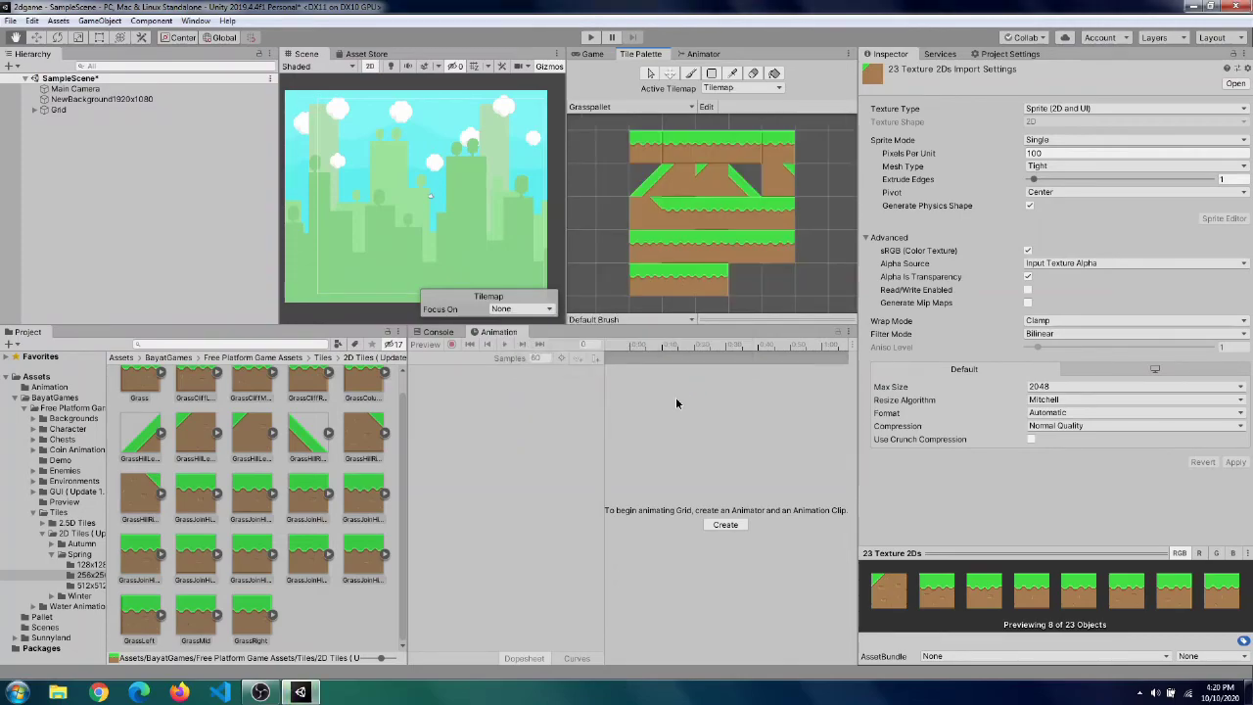
- Try painting the first grass tile across the background and erase the trial strokes
{"action": "left_click", "coordinate": [656, 147]}
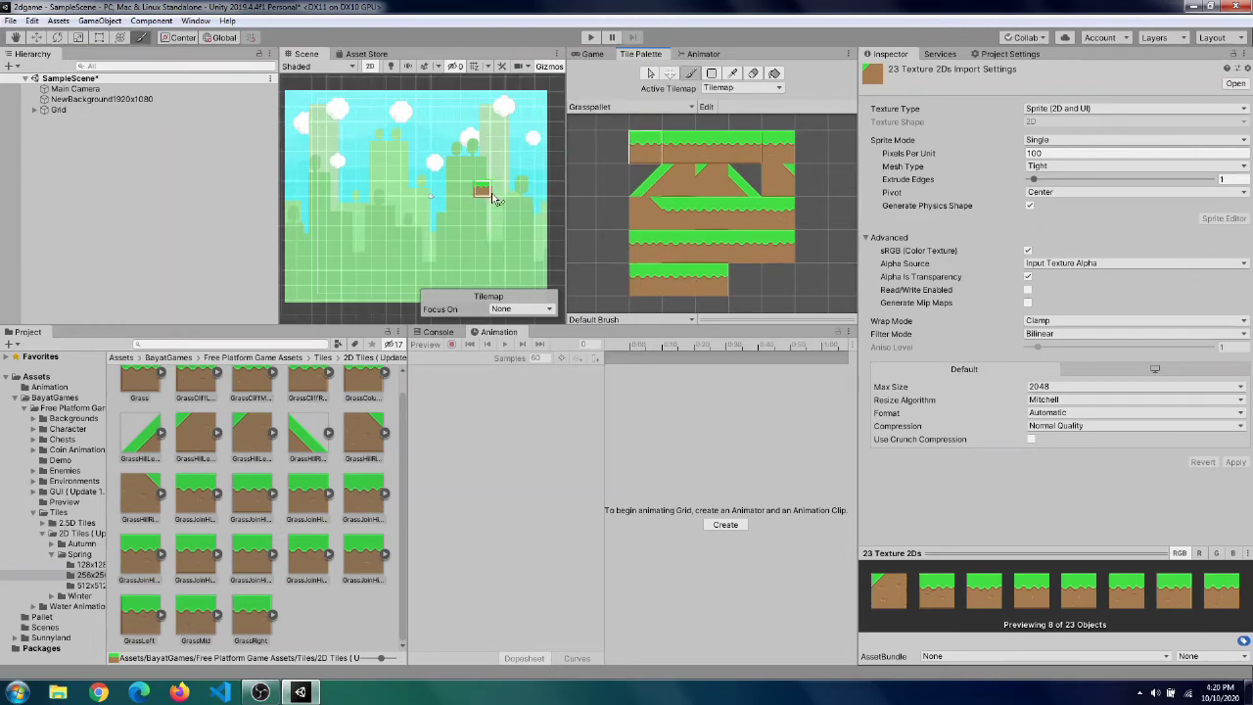
{"action": "mouse_move", "coordinate": [370, 193]}
{"action": "left_mouse_down"}
{"action": "mouse_move", "coordinate": [411, 177]}
{"action": "mouse_move", "coordinate": [418, 140]}
{"action": "mouse_move", "coordinate": [379, 148]}
{"action": "mouse_move", "coordinate": [354, 201]}
{"action": "mouse_move", "coordinate": [378, 225]}
{"action": "mouse_move", "coordinate": [453, 244]}
{"action": "mouse_move", "coordinate": [456, 164]}
{"action": "mouse_move", "coordinate": [481, 182]}
{"action": "mouse_move", "coordinate": [463, 247]}
{"action": "mouse_move", "coordinate": [418, 264]}
{"action": "mouse_move", "coordinate": [348, 235]}
{"action": "mouse_move", "coordinate": [369, 161]}
{"action": "mouse_move", "coordinate": [419, 125]}
{"action": "mouse_move", "coordinate": [499, 231]}
{"action": "left_mouse_up"}
{"action": "left_click", "coordinate": [754, 75]}
{"action": "mouse_move", "coordinate": [453, 154]}
{"action": "left_mouse_down"}
{"action": "mouse_move", "coordinate": [460, 184]}
{"action": "mouse_move", "coordinate": [467, 166]}
{"action": "mouse_move", "coordinate": [502, 181]}
{"action": "mouse_move", "coordinate": [481, 165]}
{"action": "mouse_move", "coordinate": [454, 235]}
{"action": "mouse_move", "coordinate": [466, 229]}
{"action": "mouse_move", "coordinate": [409, 240]}
{"action": "mouse_move", "coordinate": [436, 237]}
{"action": "left_mouse_up"}
{"action": "mouse_move", "coordinate": [451, 279]}
{"action": "left_mouse_down"}
{"action": "mouse_move", "coordinate": [391, 268]}
{"action": "mouse_move", "coordinate": [369, 249]}
{"action": "mouse_move", "coordinate": [398, 216]}
{"action": "mouse_move", "coordinate": [384, 249]}
{"action": "mouse_move", "coordinate": [385, 176]}
{"action": "mouse_move", "coordinate": [359, 191]}
{"action": "mouse_move", "coordinate": [369, 201]}
{"action": "mouse_move", "coordinate": [341, 265]}
{"action": "mouse_move", "coordinate": [374, 193]}
{"action": "mouse_move", "coordinate": [419, 161]}
{"action": "mouse_move", "coordinate": [412, 120]}
{"action": "mouse_move", "coordinate": [364, 122]}
{"action": "mouse_move", "coordinate": [390, 132]}
{"action": "mouse_move", "coordinate": [352, 162]}
{"action": "mouse_move", "coordinate": [392, 196]}
{"action": "left_mouse_up"}
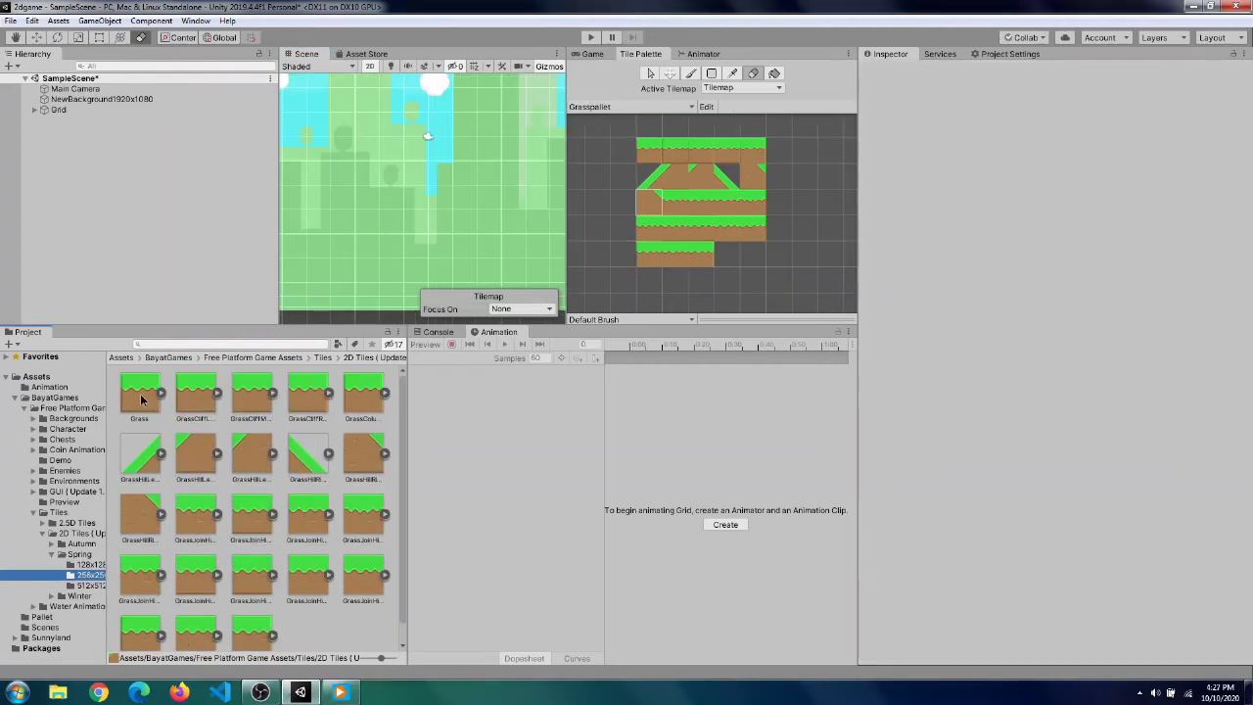
- Select all the Spring 256x256 grass textures and check their shared import settings, then look through the neighbouring asset folders
{"action": "left_click", "coordinate": [141, 396]}
{"action": "scroll", "coordinate": [186, 491], "scroll_direction": "down", "scroll_amount": 1}
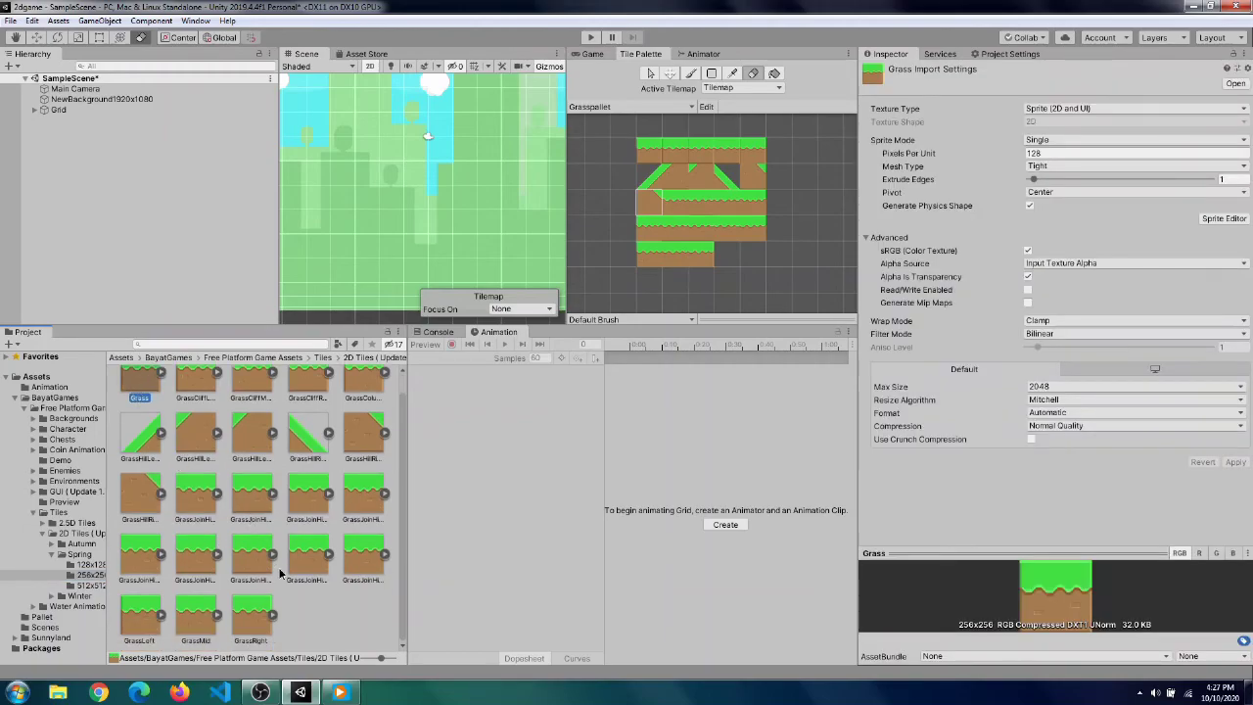
{"action": "left_click", "coordinate": [247, 617], "text": "shift"}
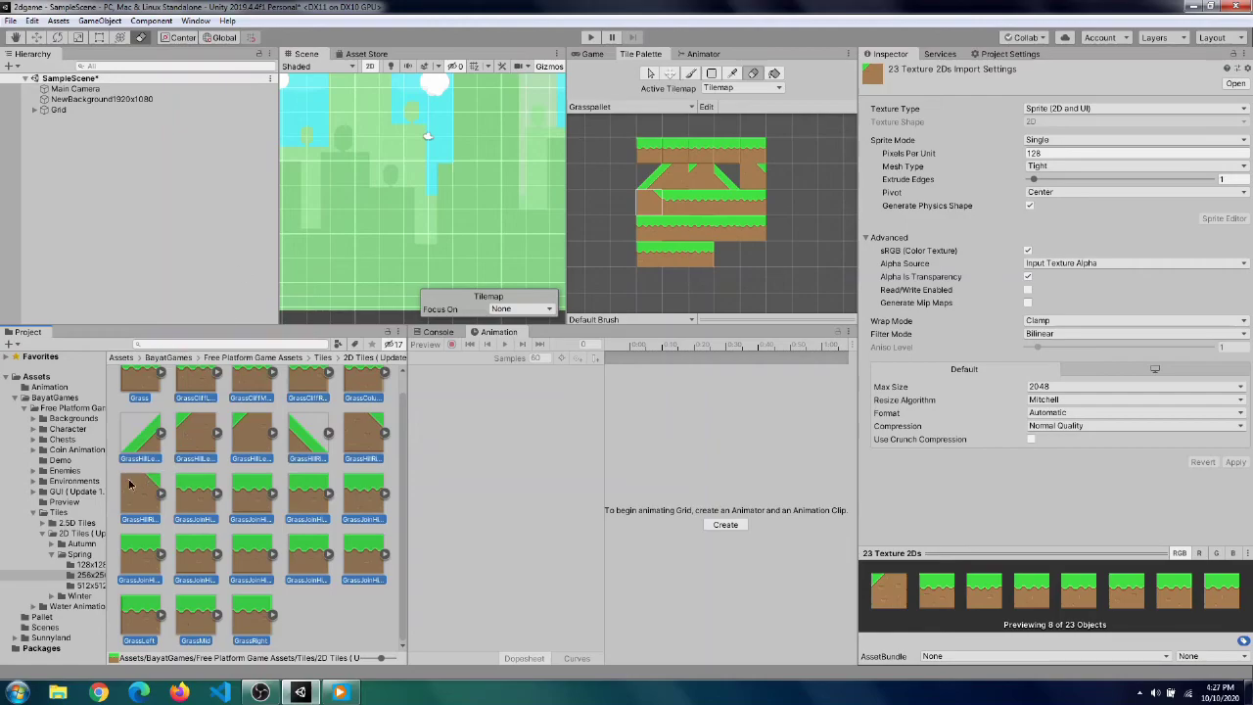
{"action": "left_click", "coordinate": [75, 492]}
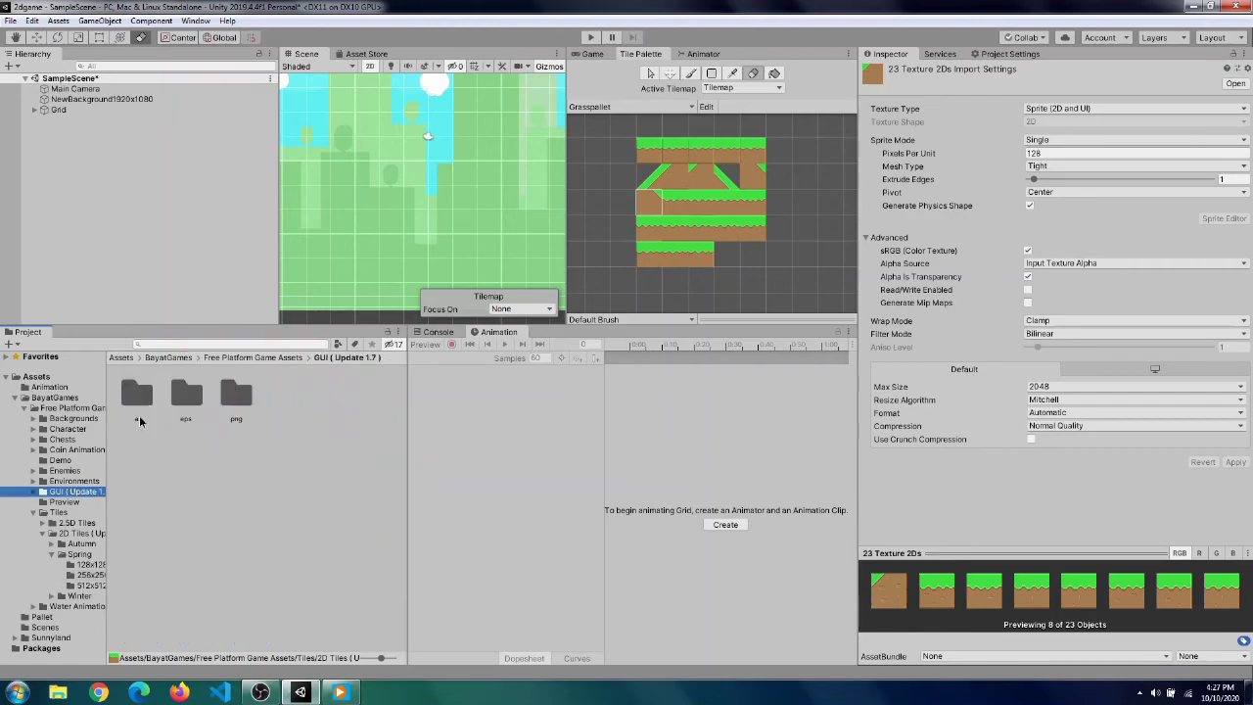
{"action": "left_click", "coordinate": [60, 450]}
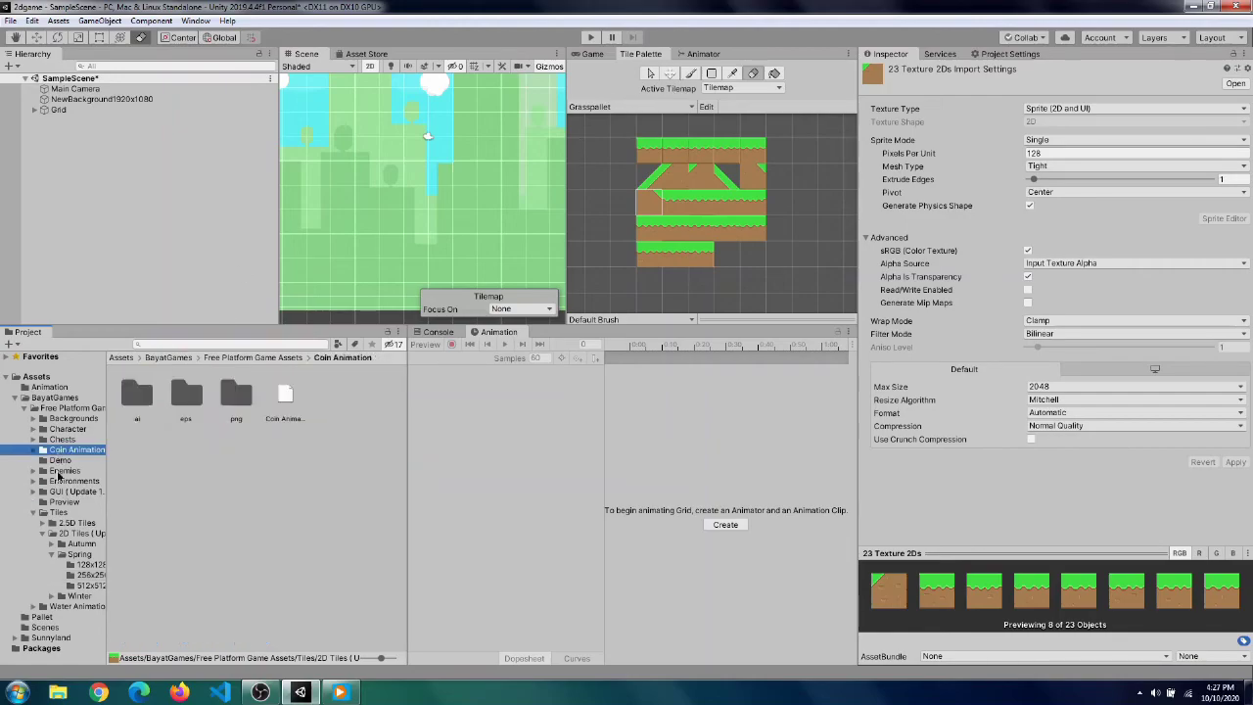
{"action": "left_click", "coordinate": [71, 574]}
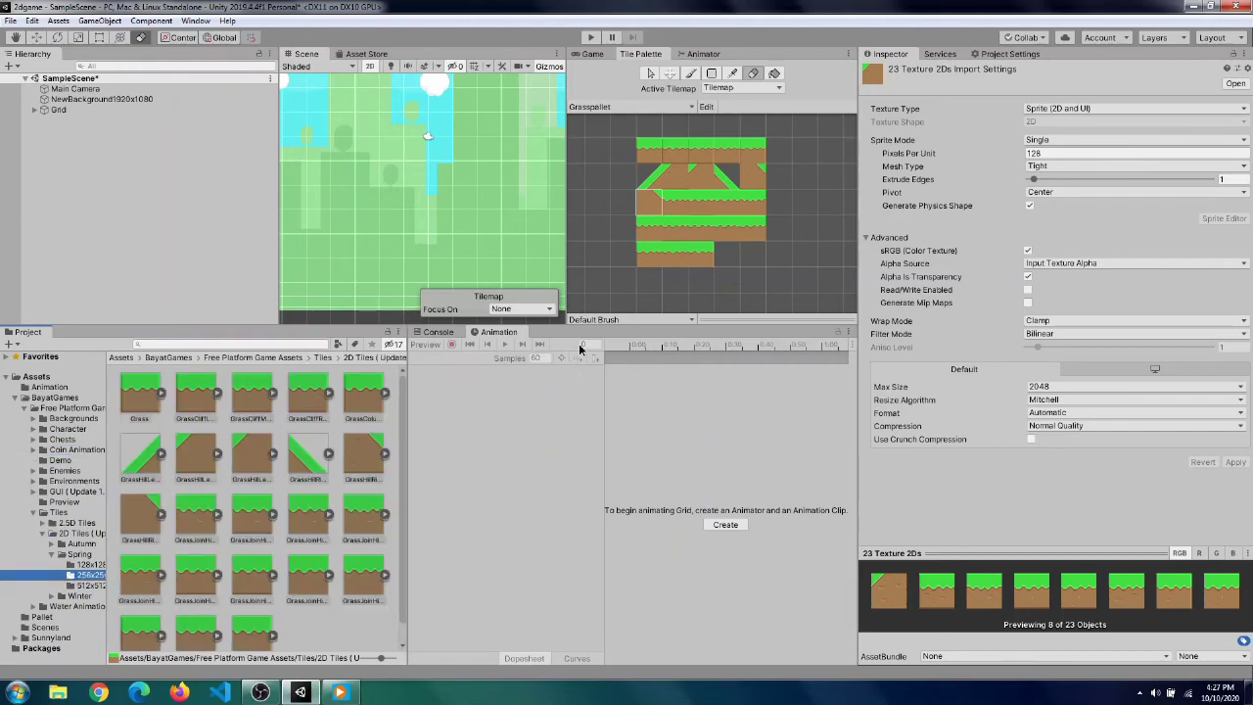
- Place a single grass tile from the palette in the lower middle of the scene and try the brush and eraser tools
{"action": "left_click", "coordinate": [646, 161]}
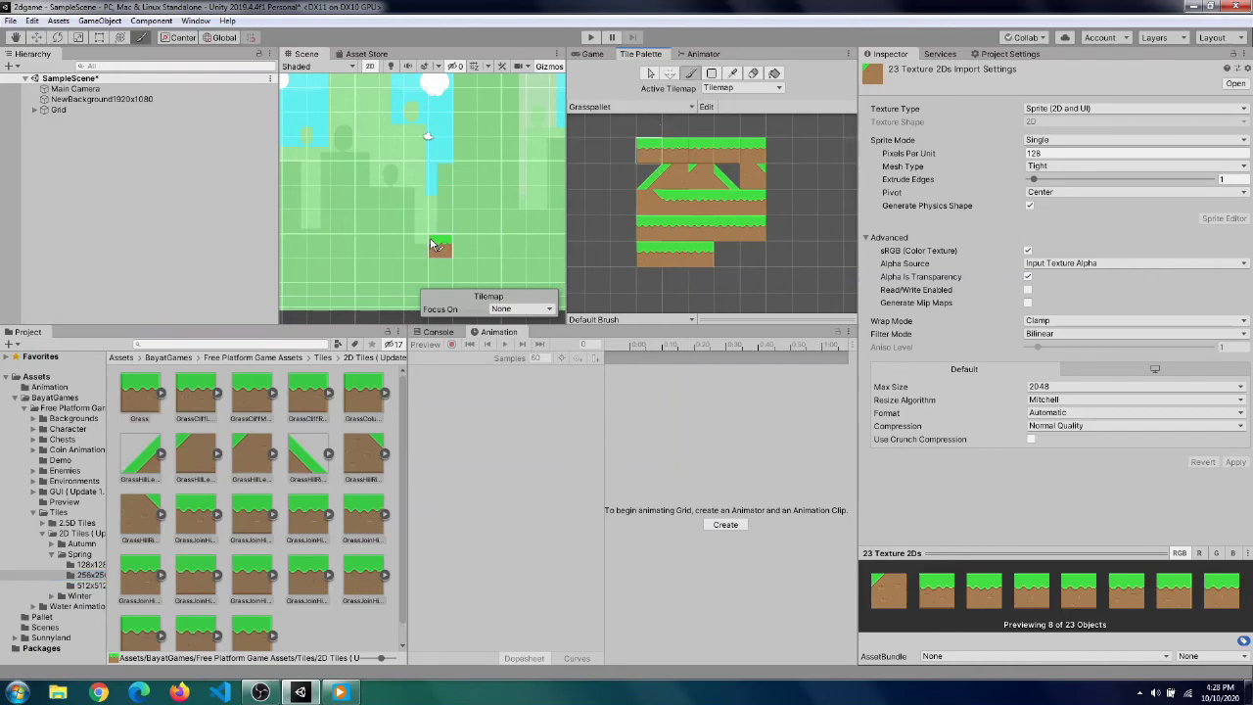
{"action": "left_click", "coordinate": [436, 211]}
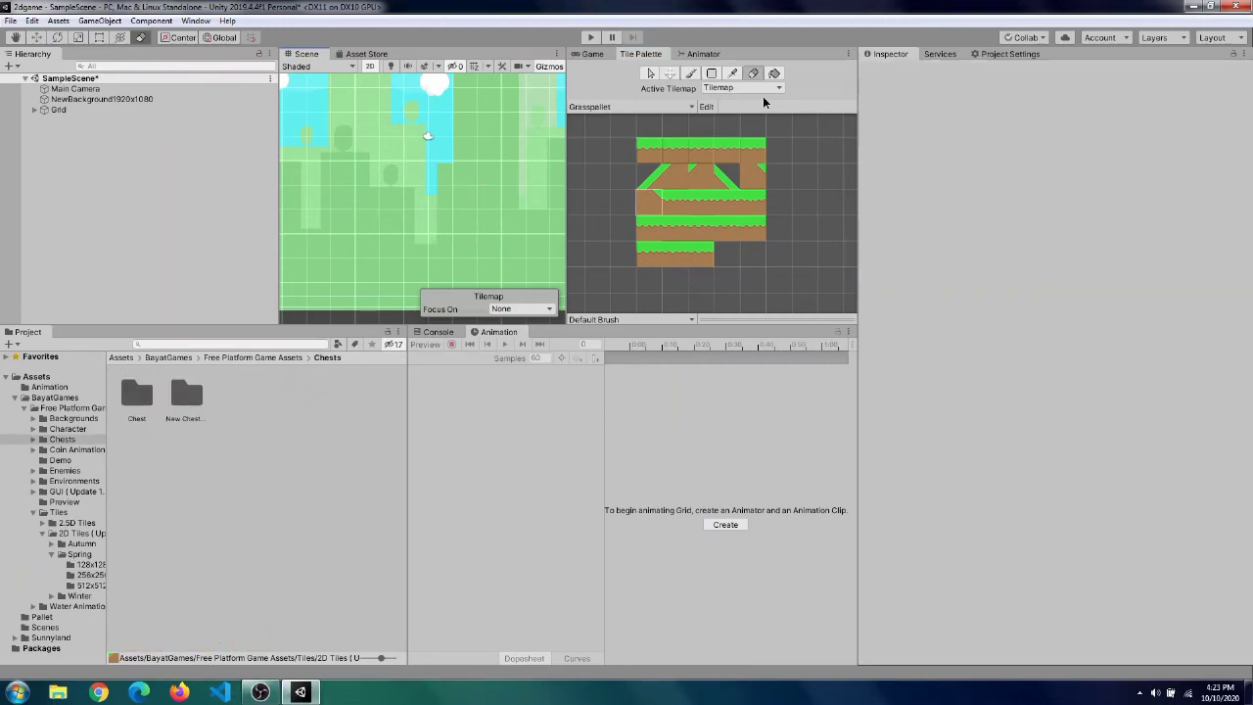
{"action": "left_click", "coordinate": [691, 76]}
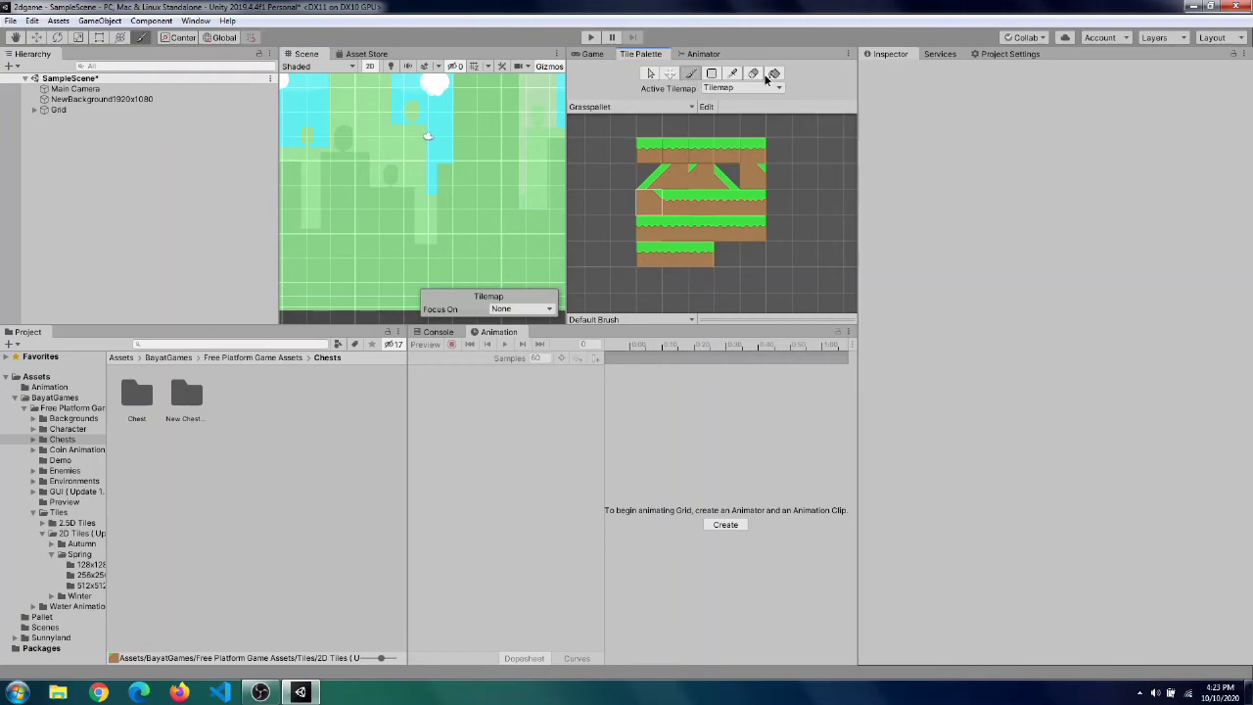
{"action": "left_click", "coordinate": [754, 75]}
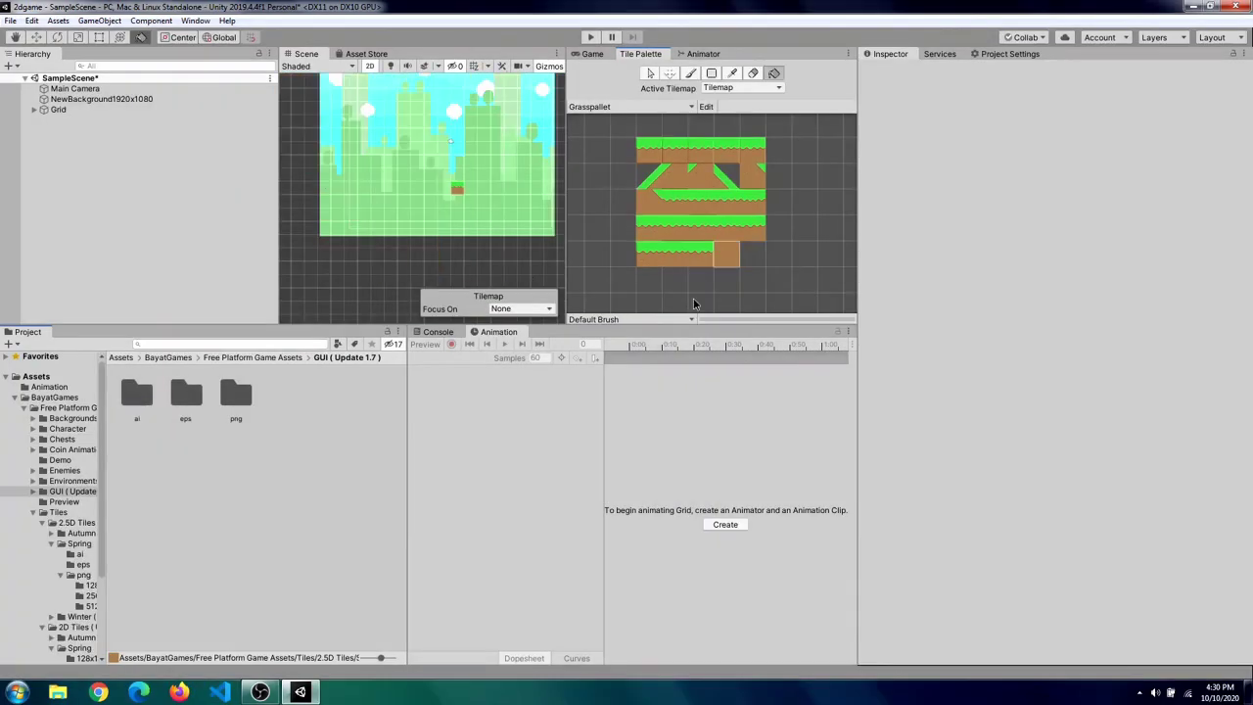
- Box-fill the lower part of the background with plain dirt tiles and cover them with a row of grass tiles
{"action": "left_click_drag", "start_coordinate": [323, 186], "coordinate": [490, 235]}
{"action": "scroll", "coordinate": [388, 216], "scroll_direction": "up", "scroll_amount": 3}
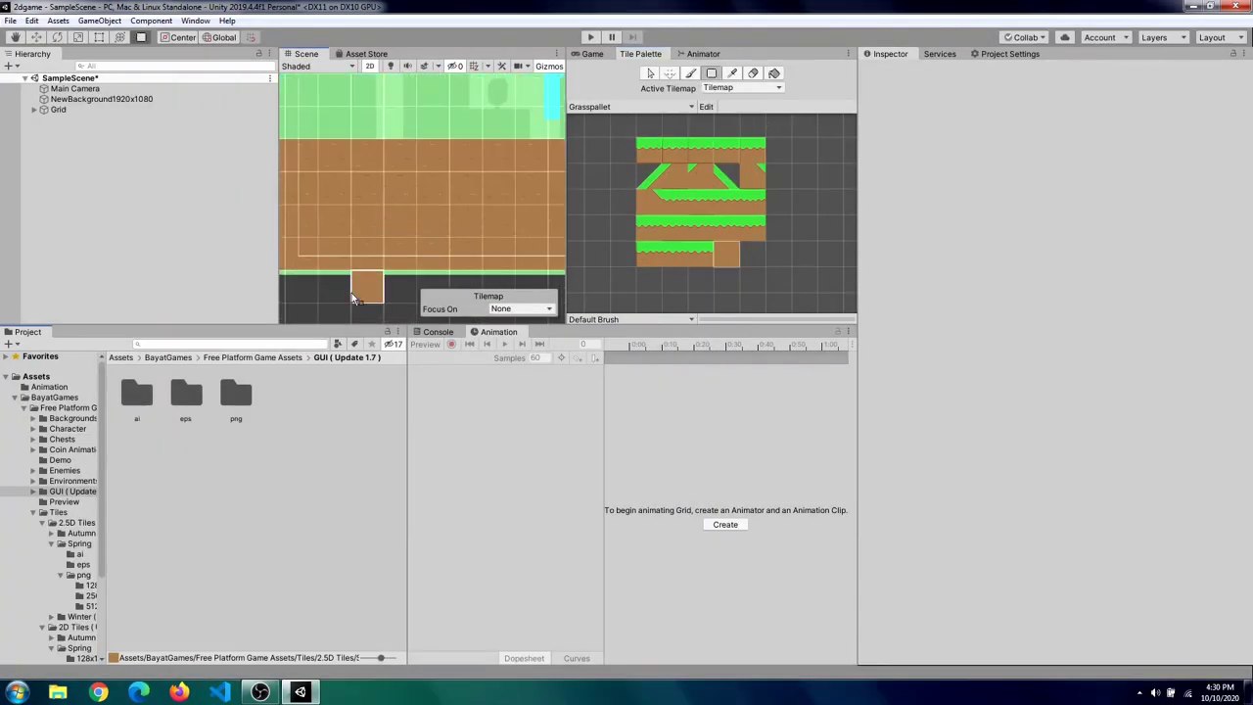
{"action": "scroll", "coordinate": [388, 216], "scroll_direction": "down", "scroll_amount": 3}
{"action": "scroll", "coordinate": [416, 129], "scroll_direction": "down", "scroll_amount": 2}
{"action": "scroll", "coordinate": [416, 129], "scroll_direction": "up", "scroll_amount": 2}
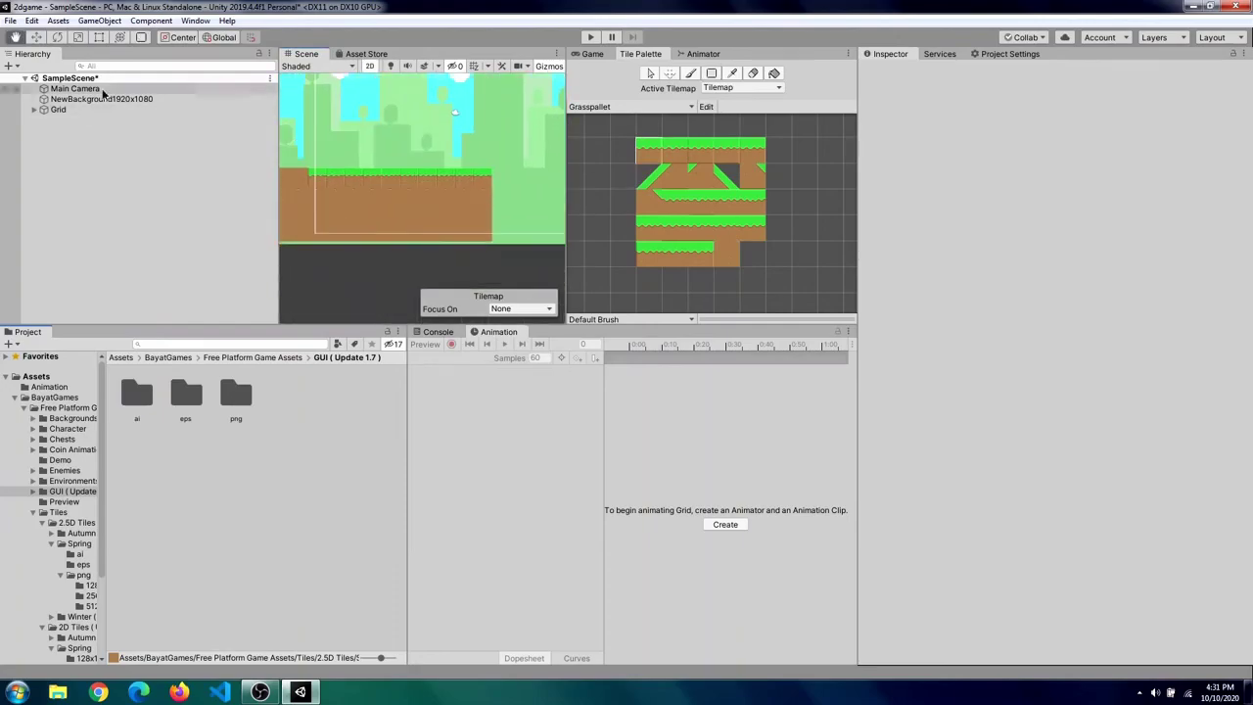
- Check how the painted ground appears through the Main Camera in the Game view and select the Grid object
{"action": "left_click", "coordinate": [74, 88]}
{"action": "left_click", "coordinate": [592, 54]}
{"action": "scroll", "coordinate": [440, 147], "scroll_direction": "down", "scroll_amount": 3}
{"action": "key", "text": "t"}
{"action": "left_click", "coordinate": [443, 143]}
{"action": "double_click", "coordinate": [58, 109]}
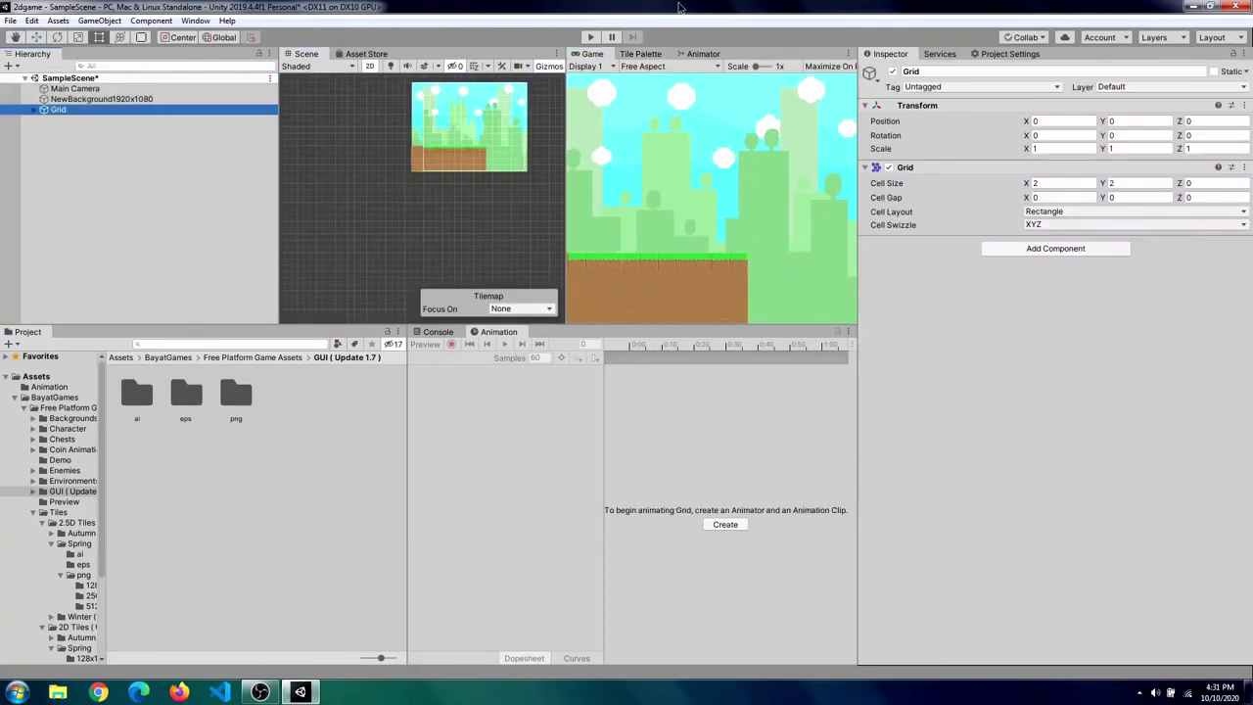
- Start a hill on the ground with a rising grass slope tile and matching dirt tiles beside it
{"action": "left_click", "coordinate": [640, 54]}
{"action": "left_click_drag", "start_coordinate": [468, 117], "coordinate": [507, 110]}
{"action": "left_click", "coordinate": [649, 176]}
{"action": "left_click", "coordinate": [431, 111]}
{"action": "left_click", "coordinate": [700, 176]}
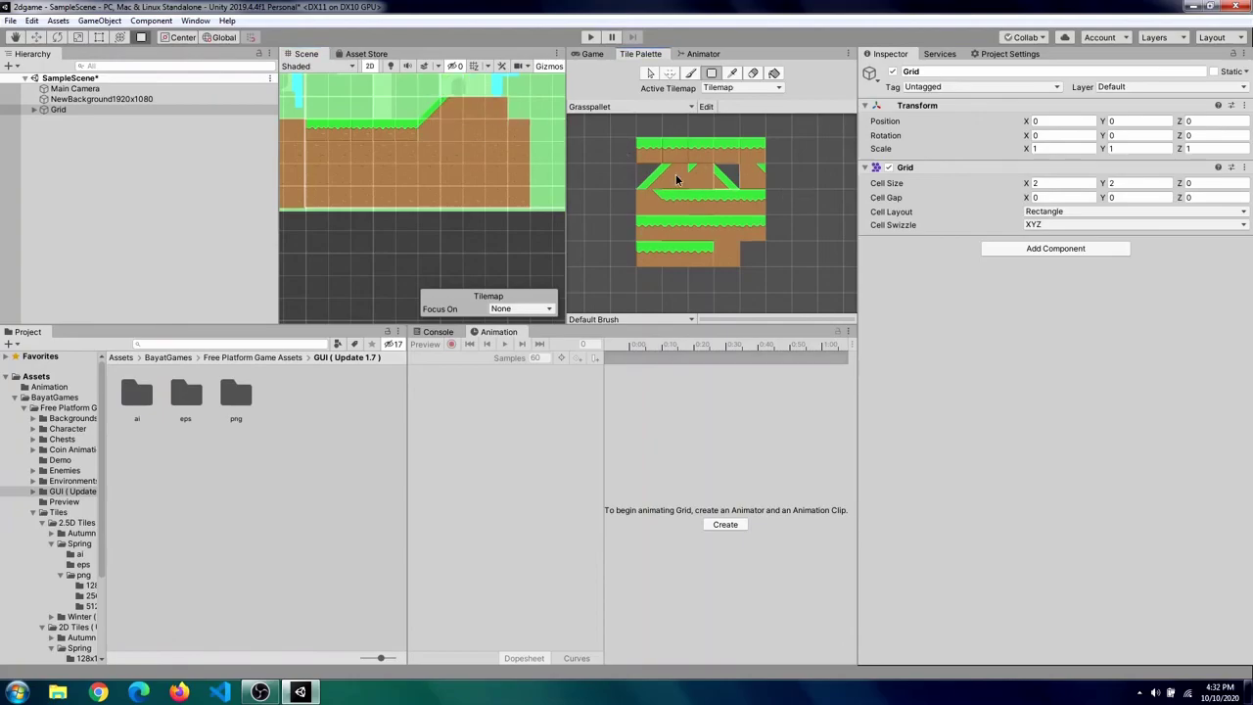
- Finish the hill with a flat grass top and a descending grass slope that leads back to ground level
{"action": "scroll", "coordinate": [672, 173], "scroll_direction": "down", "scroll_amount": 2}
{"action": "scroll", "coordinate": [531, 218], "scroll_direction": "down", "scroll_amount": 2}
{"action": "left_click", "coordinate": [481, 126]}
{"action": "left_click", "coordinate": [509, 128]}
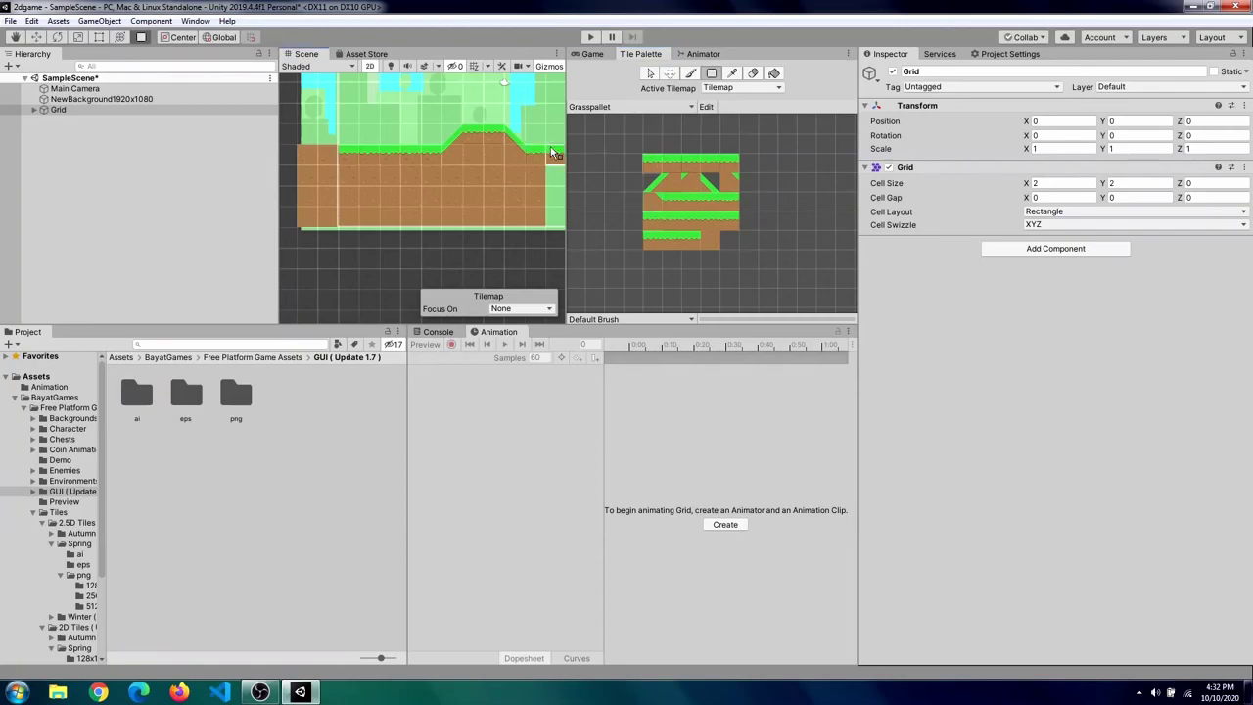
- Extend the ground past the hill as a thin ledge over a pit, with grass-topped stairs rising to the right
{"action": "scroll", "coordinate": [548, 196], "scroll_direction": "down", "scroll_amount": 3}
{"action": "scroll", "coordinate": [378, 154], "scroll_direction": "up", "scroll_amount": 3}
{"action": "left_click", "coordinate": [484, 208]}
{"action": "mouse_move", "coordinate": [438, 177]}
{"action": "left_mouse_down"}
{"action": "mouse_move", "coordinate": [528, 176]}
{"action": "mouse_move", "coordinate": [529, 192]}
{"action": "left_mouse_up"}
{"action": "left_click", "coordinate": [469, 220]}
{"action": "left_click", "coordinate": [499, 192]}
- Paint a wall of plain dirt tiles along the background's right edge and check the level in the Game view
{"action": "left_click", "coordinate": [714, 240]}
{"action": "scroll", "coordinate": [489, 157], "scroll_direction": "down", "scroll_amount": 3}
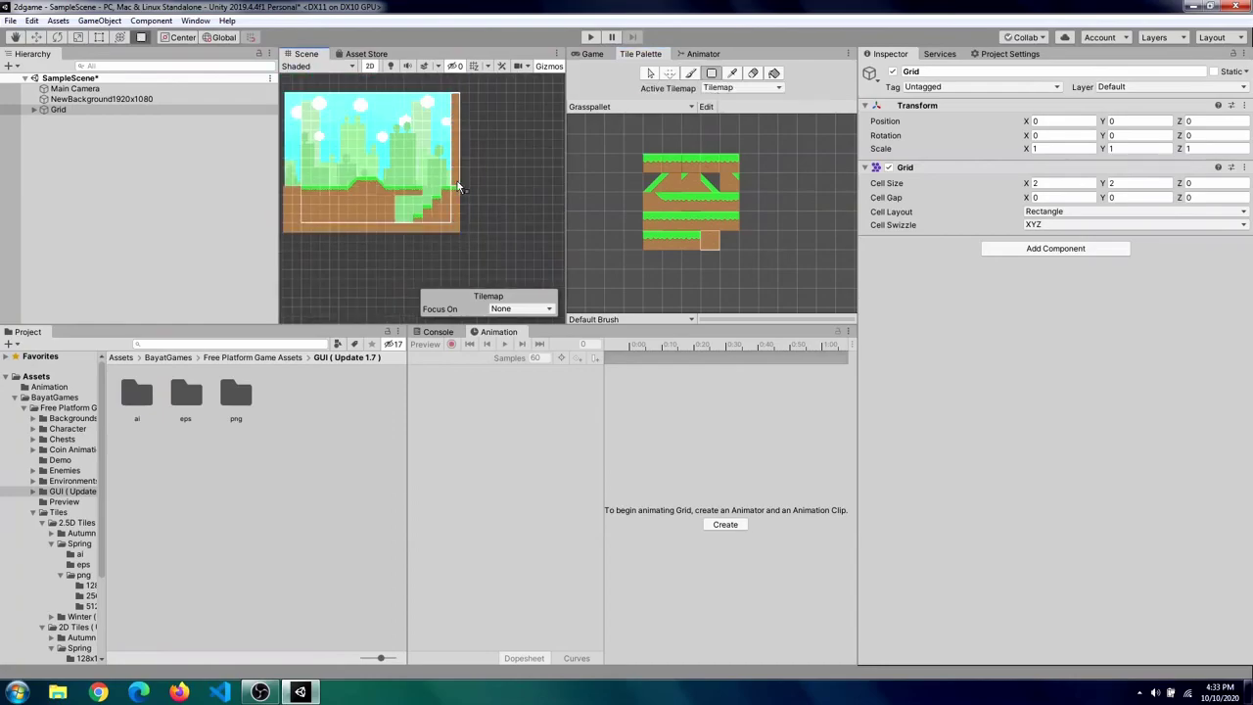
{"action": "scroll", "coordinate": [460, 186], "scroll_direction": "down", "scroll_amount": 3}
{"action": "scroll", "coordinate": [377, 153], "scroll_direction": "up", "scroll_amount": 3}
{"action": "key", "text": "ctrl+2"}
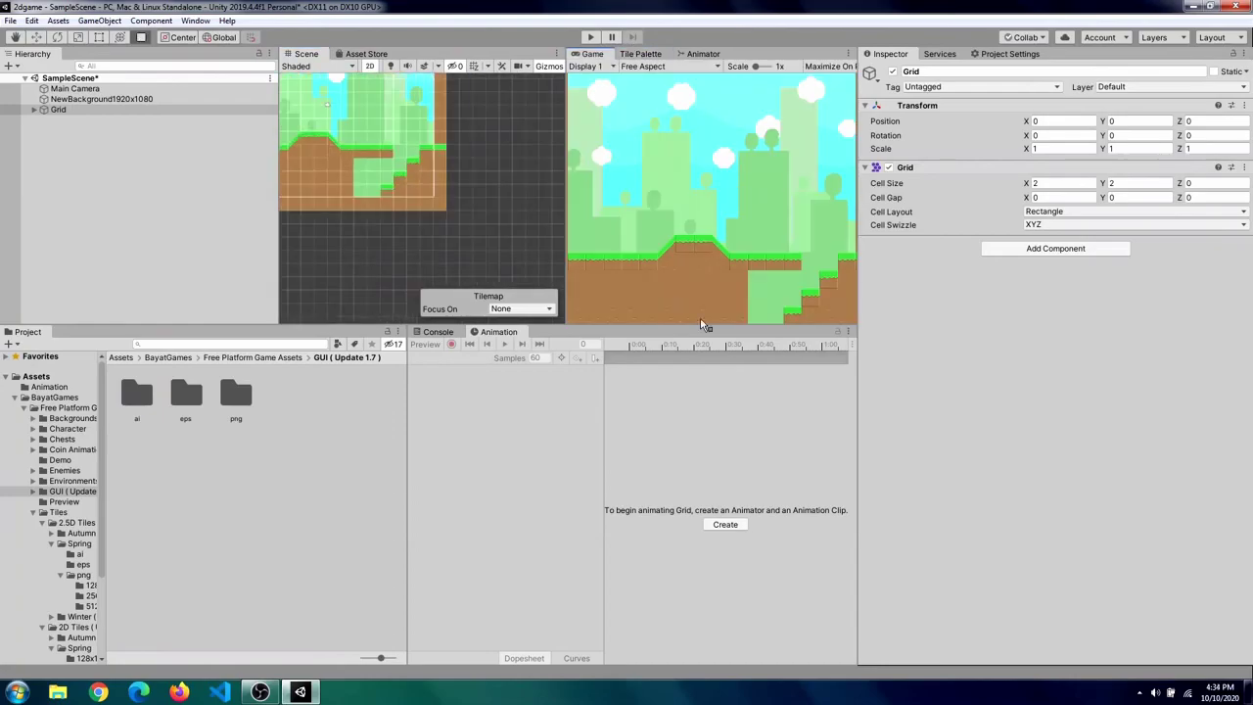